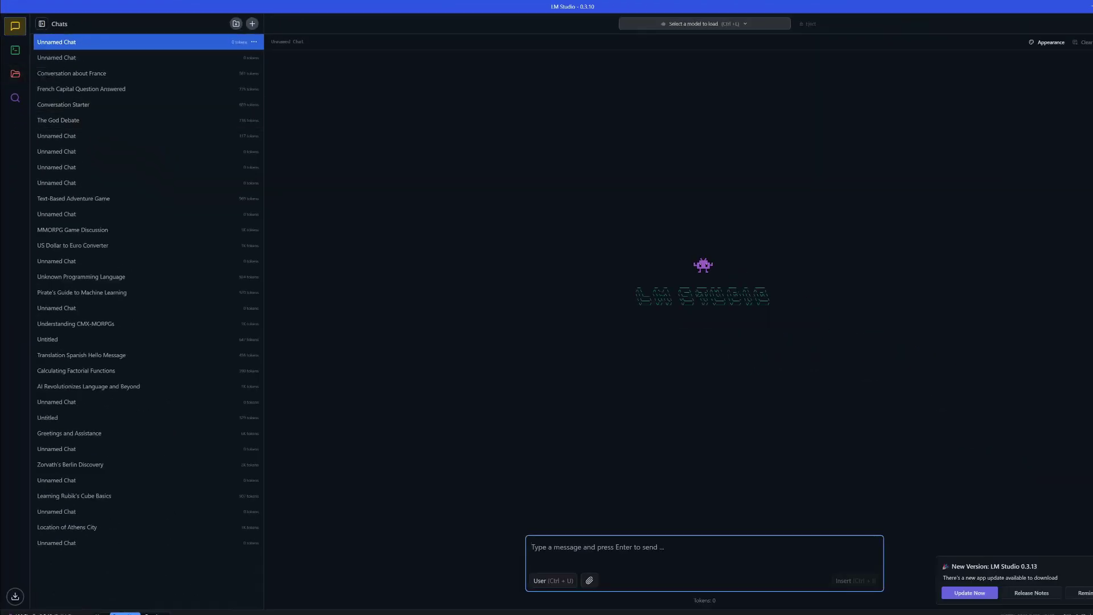
Load the Llama 3.2 1B Instruct model on the local developer server with its remembered load settings
{"action": "left_click", "coordinate": [15, 50]}
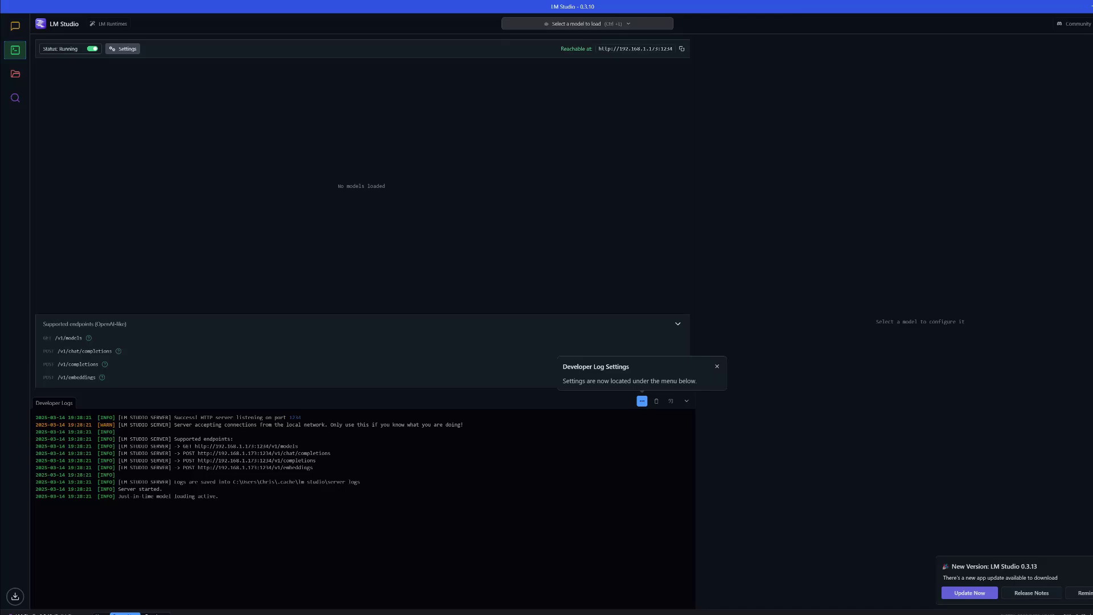
{"action": "left_click", "coordinate": [587, 23]}
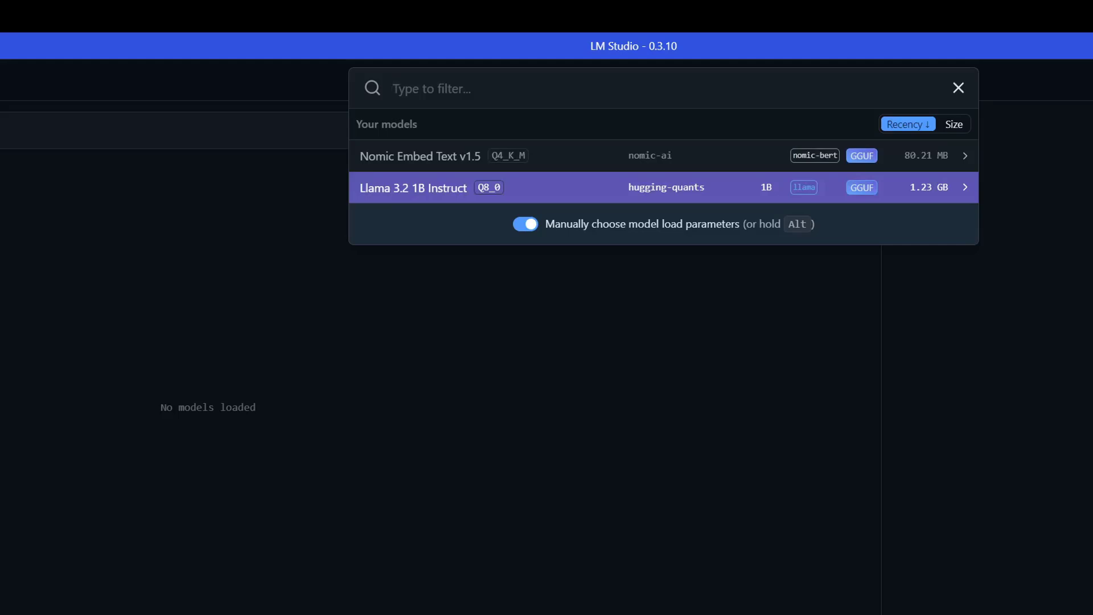
{"action": "key", "text": "Return"}
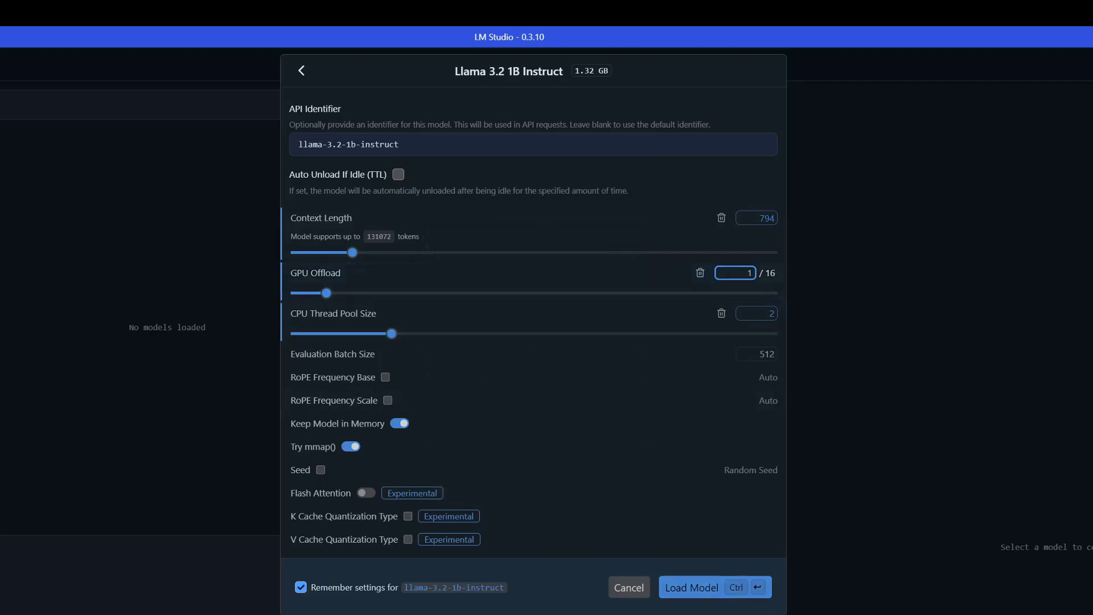
{"action": "key", "text": "ctrl+Return"}
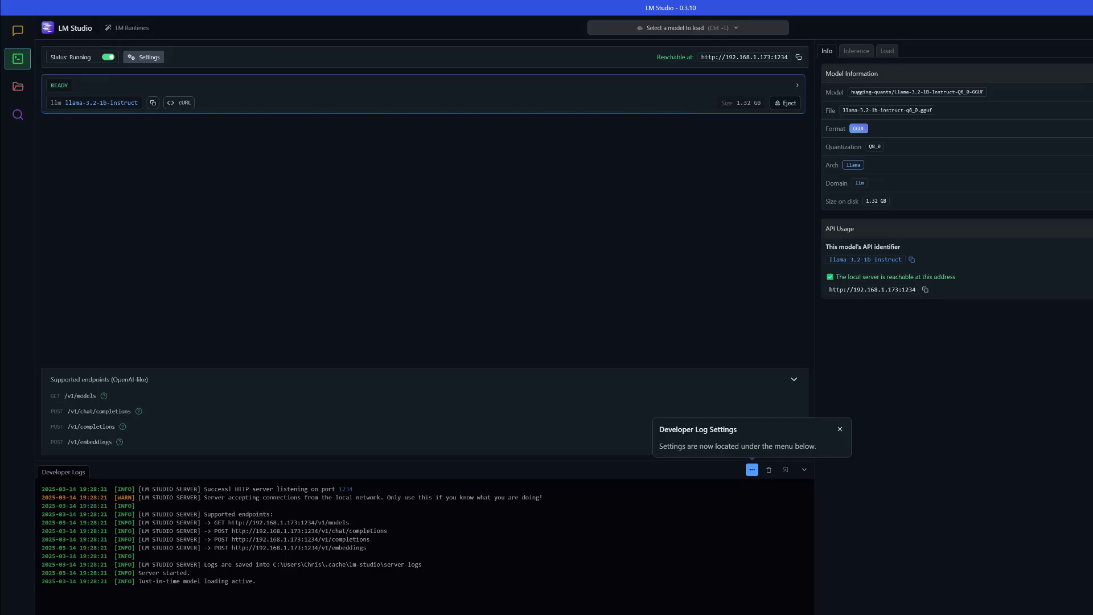
{"action": "mouse_move", "coordinate": [203, 522]}
{"action": "left_mouse_down"}
{"action": "mouse_move", "coordinate": [342, 557]}
{"action": "mouse_move", "coordinate": [187, 531]}
{"action": "left_mouse_up"}
{"action": "left_click", "coordinate": [370, 549]}
{"action": "left_click_drag", "start_coordinate": [351, 431], "coordinate": [17, 412]}
Send the loaded model the chat message "hello, write a program in python for finding prime numbers."
{"action": "left_click", "coordinate": [17, 412]}
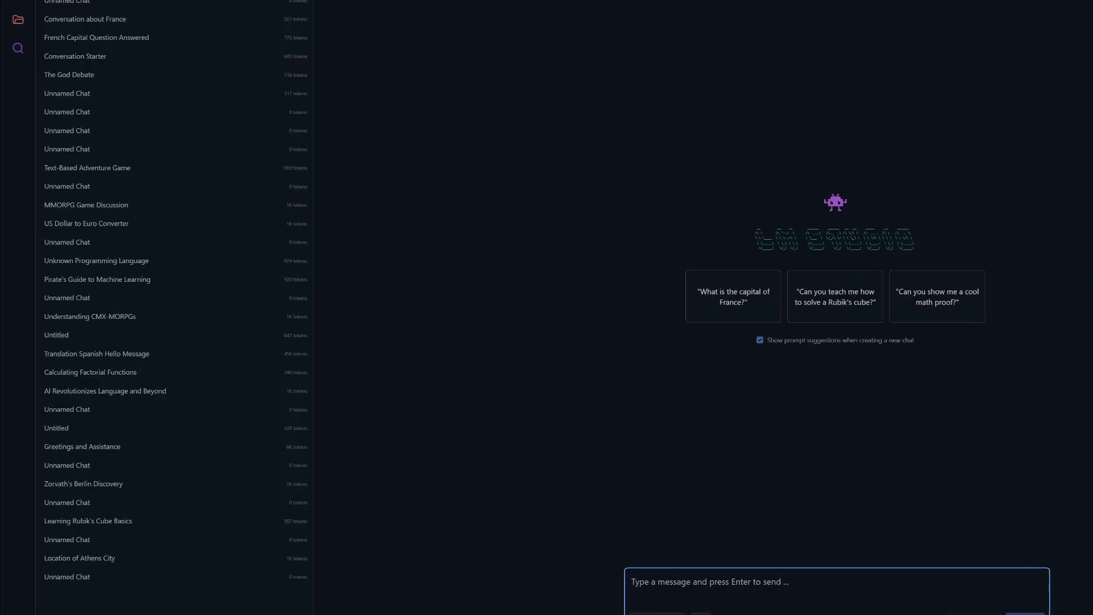
{"action": "type", "text": "hello, writ"}
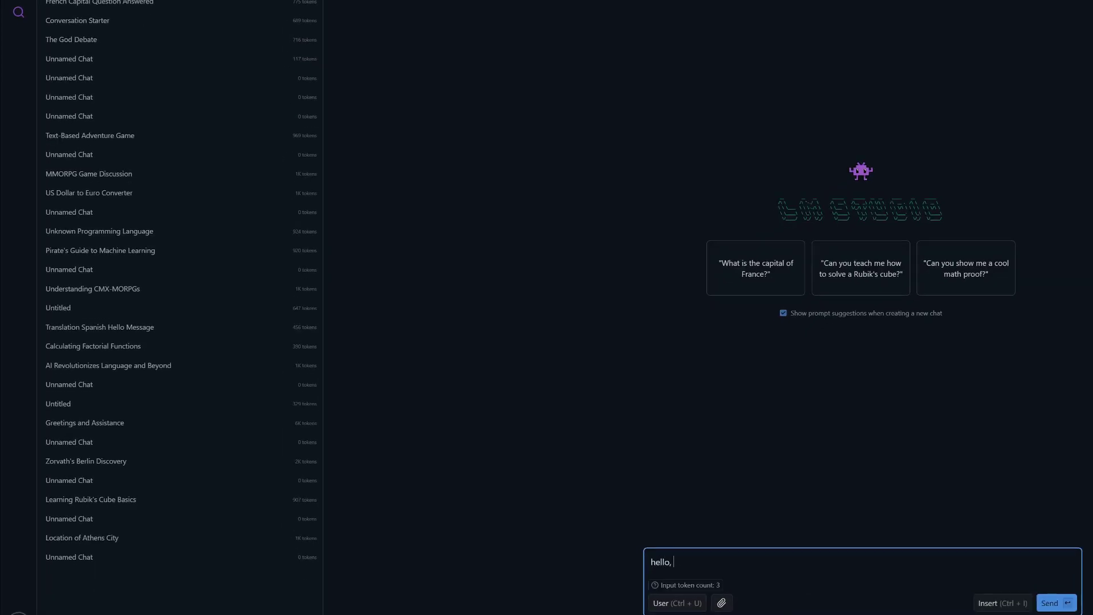
{"action": "type", "text": "e a program inj"}
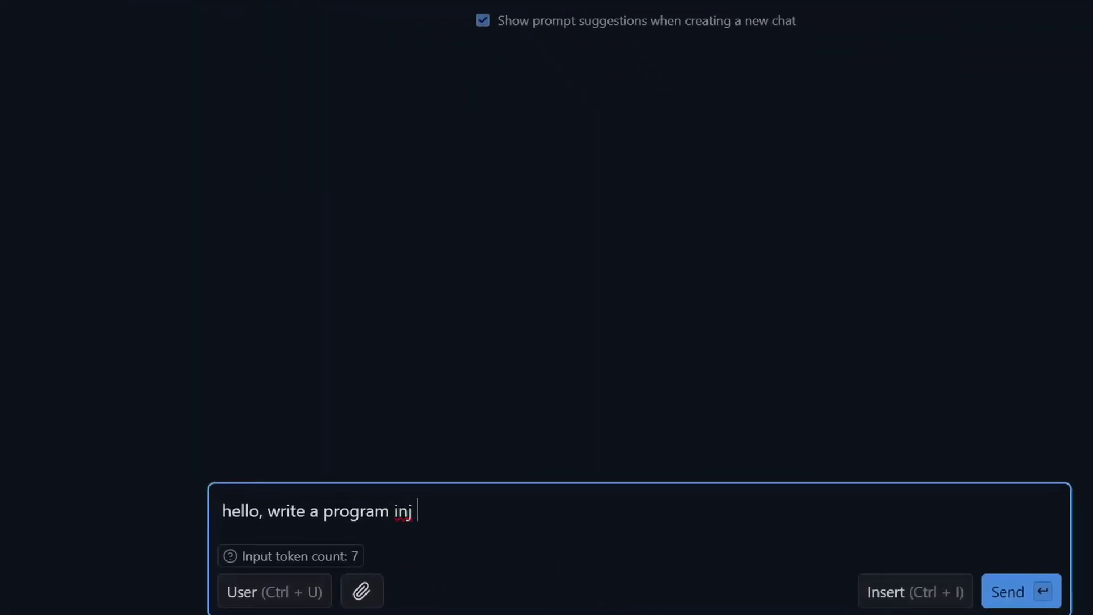
{"action": "key", "text": "BackSpace"}
{"action": "key", "text": "BackSpace"}
{"action": "type", "text": "python"}
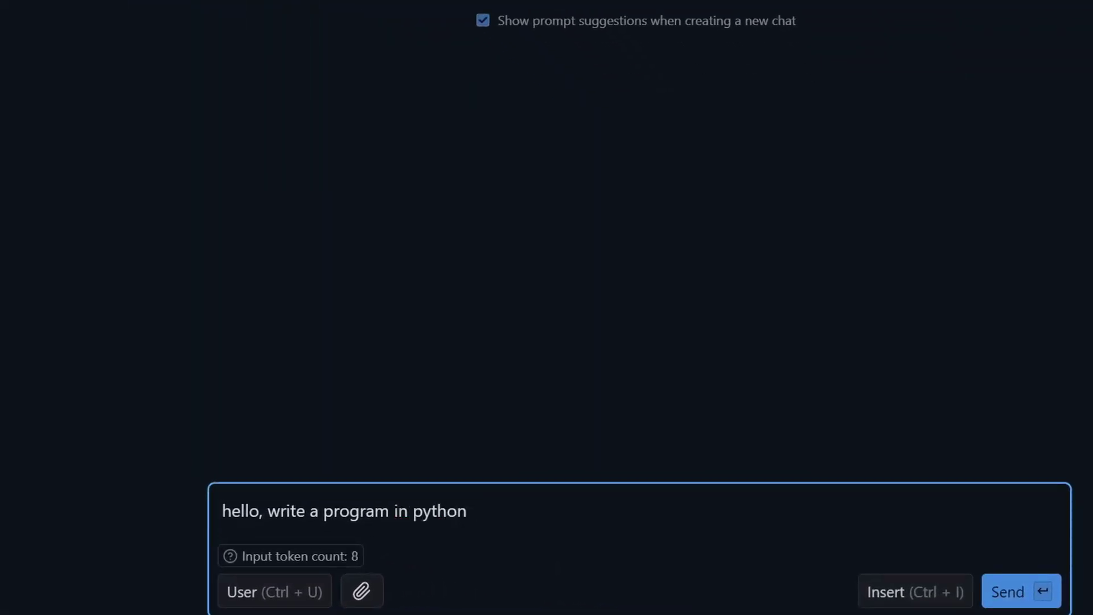
{"action": "type", "text": " for findi"}
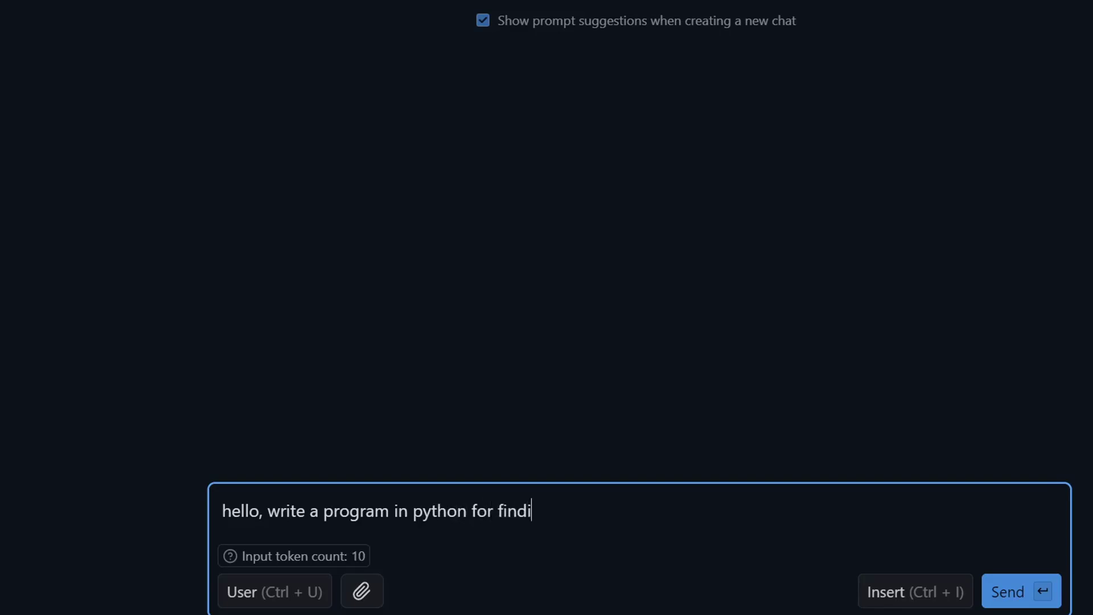
{"action": "type", "text": "ng prime numb"}
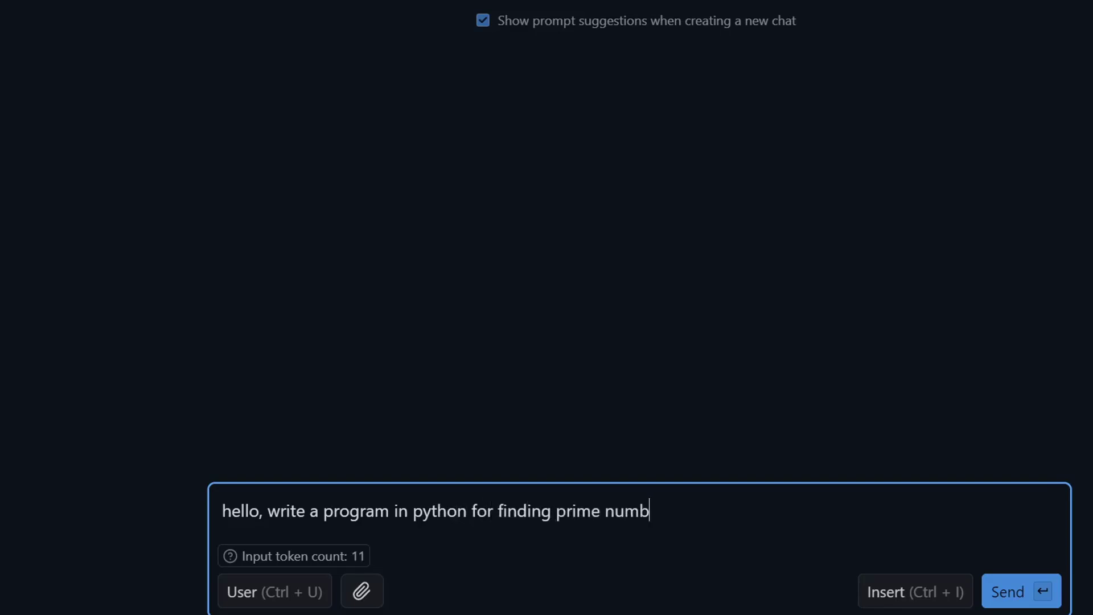
{"action": "type", "text": "ers."}
{"action": "key", "text": "Return"}
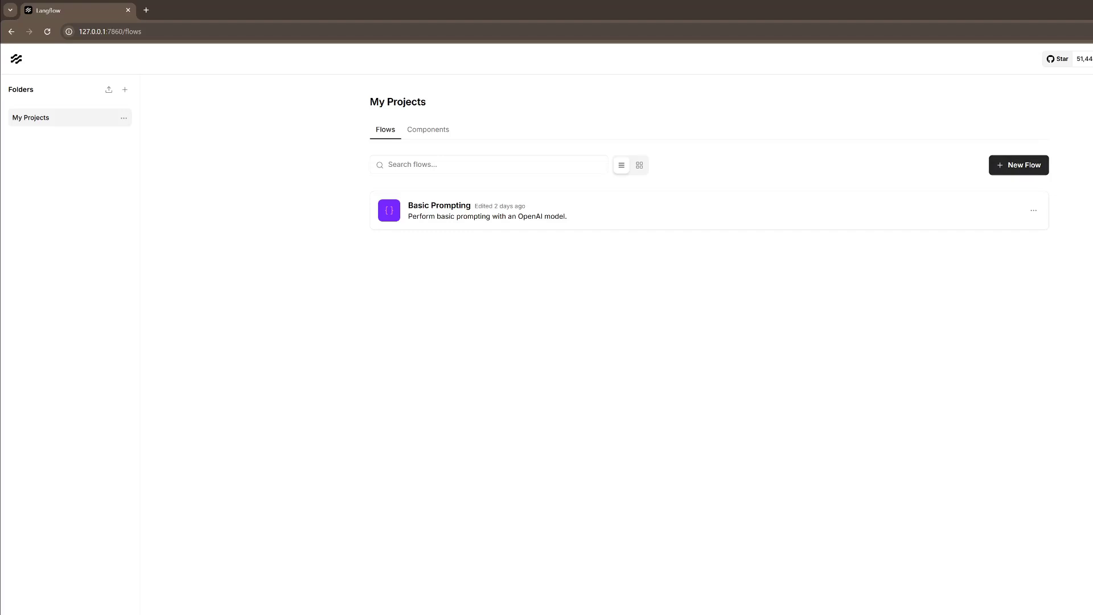
In Langflow, create a new flow from the Basic Prompting template
{"action": "left_click", "coordinate": [1018, 165]}
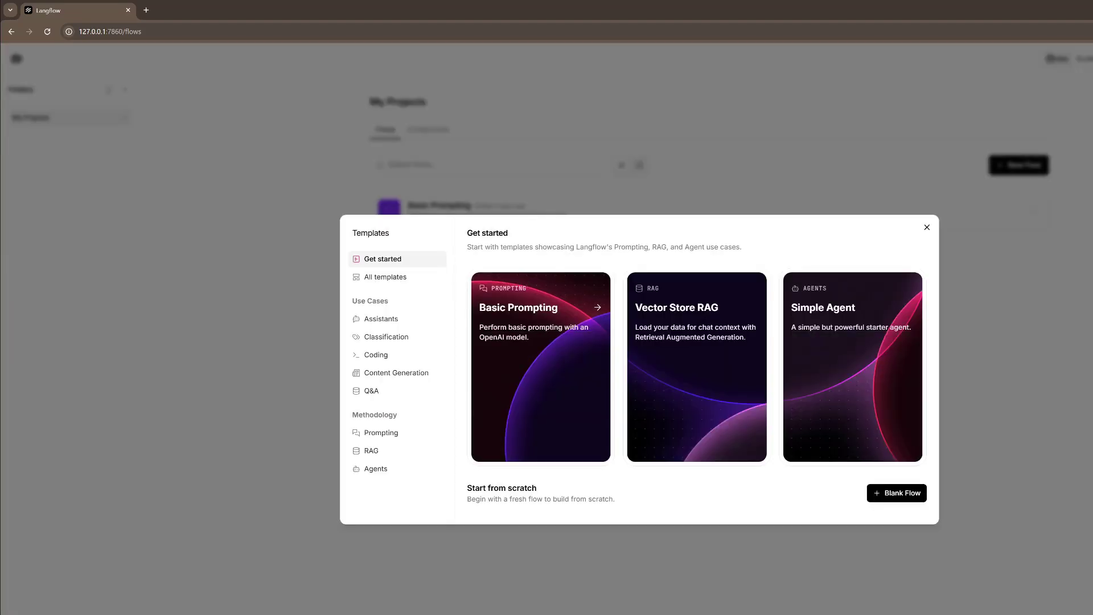
{"action": "left_click", "coordinate": [540, 364]}
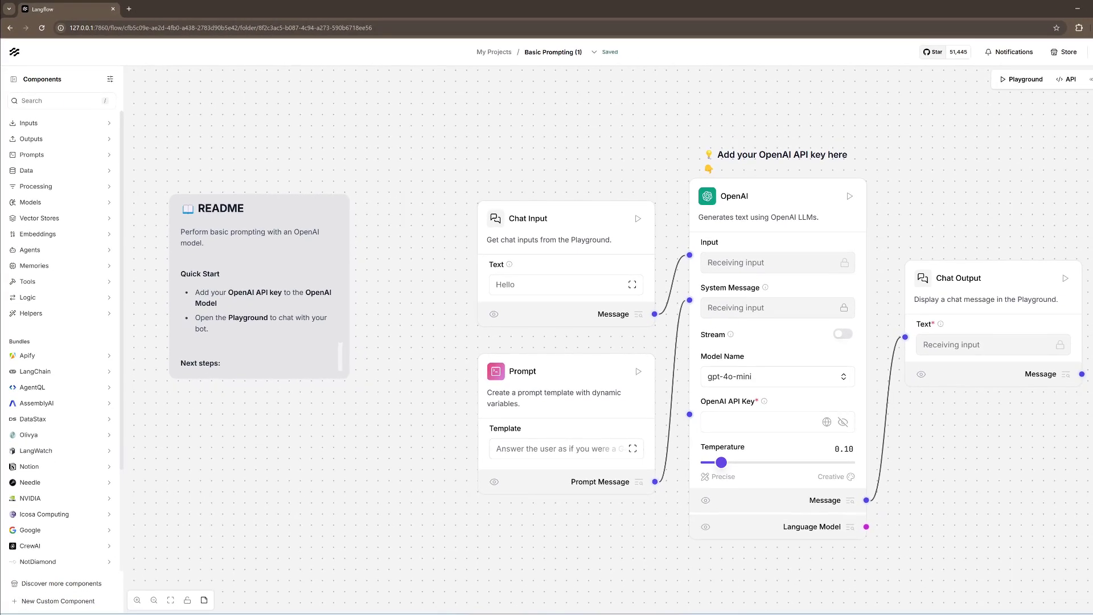
{"action": "left_click_drag", "start_coordinate": [421, 341], "coordinate": [308, 326]}
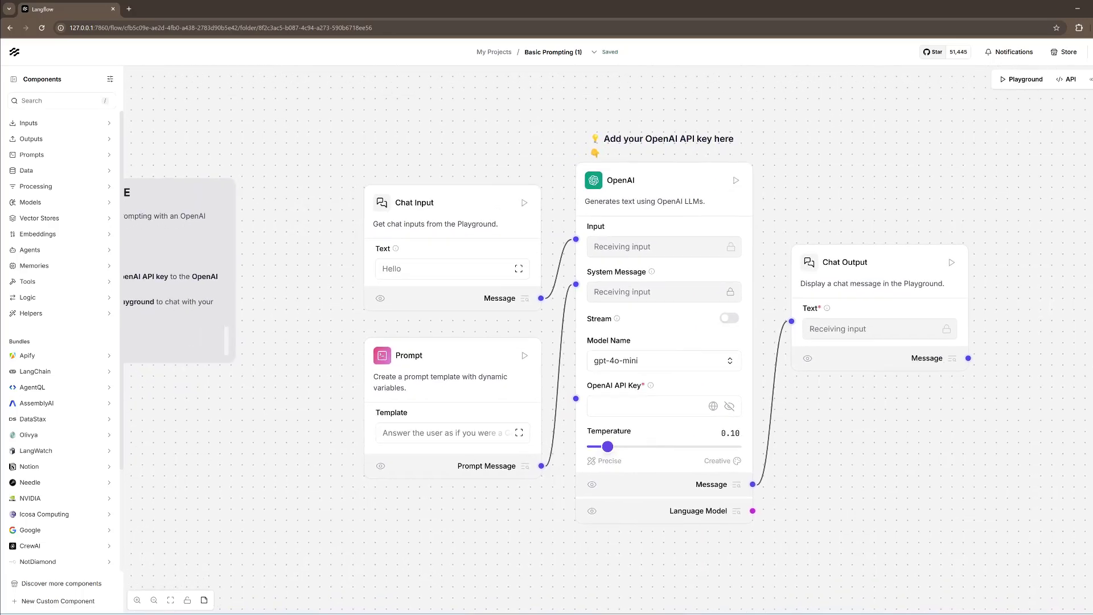
{"action": "left_click_drag", "start_coordinate": [308, 325], "coordinate": [391, 315]}
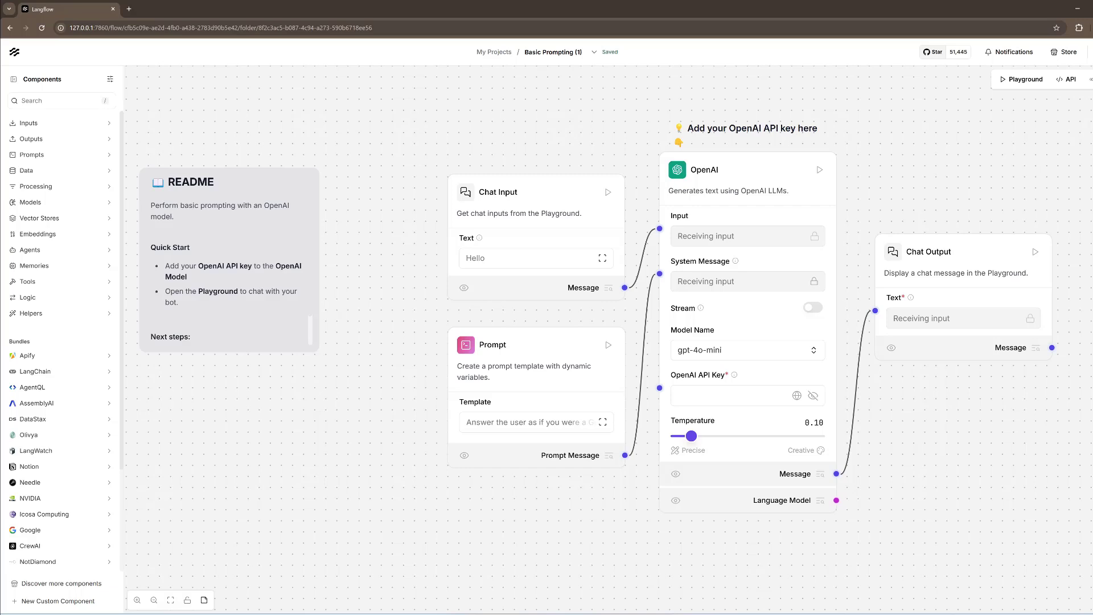
Delete the Prompt and OpenAI components from the flow
{"action": "left_click_drag", "start_coordinate": [546, 345], "coordinate": [499, 338]}
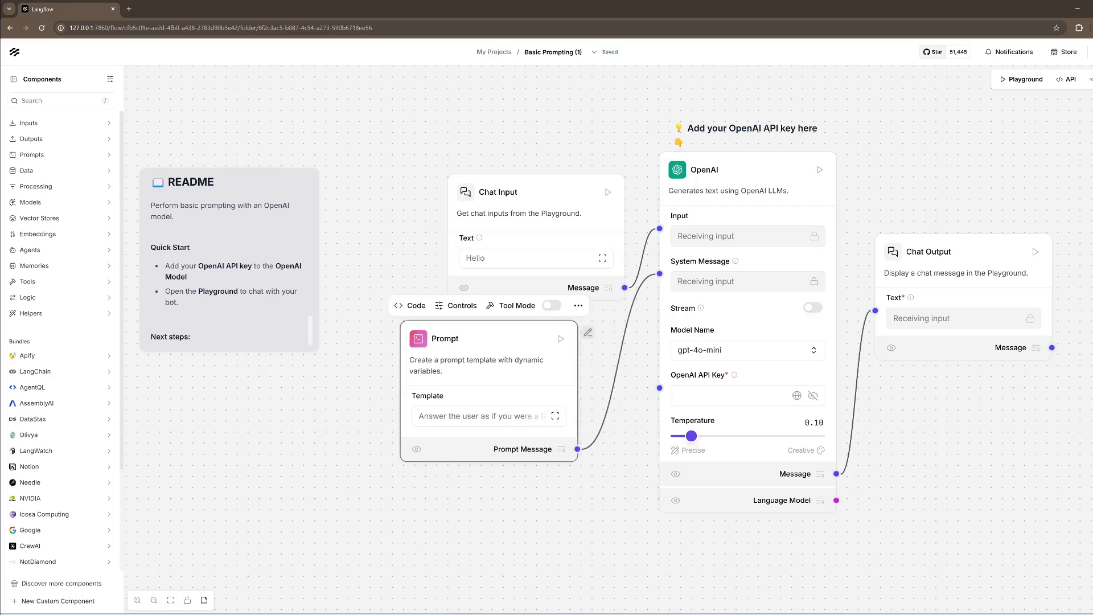
{"action": "key", "text": "Delete"}
{"action": "left_click", "coordinate": [754, 171]}
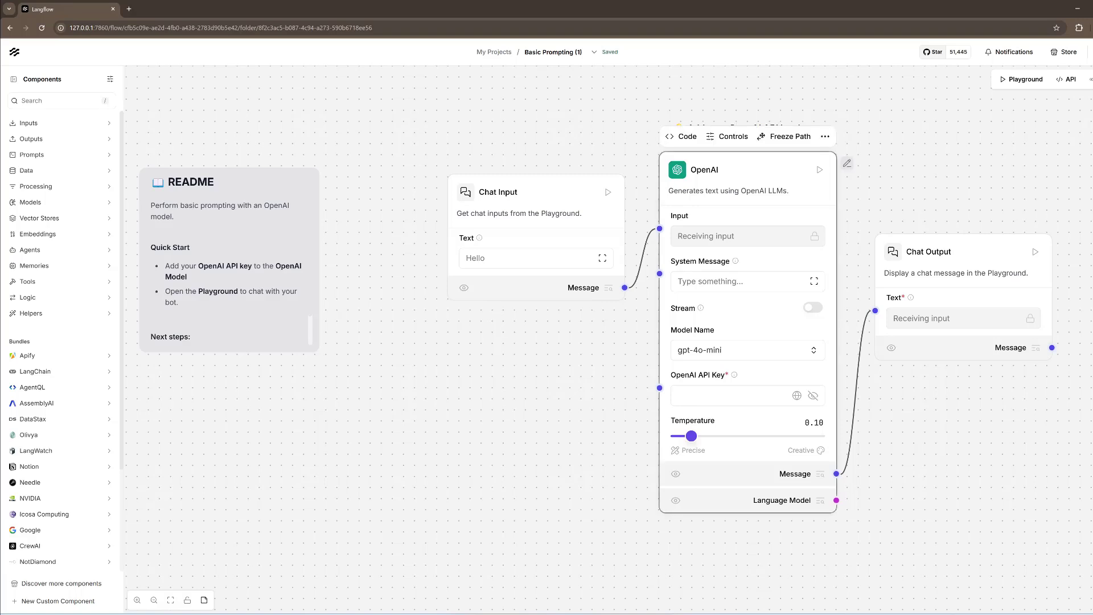
{"action": "left_click", "coordinate": [825, 137]}
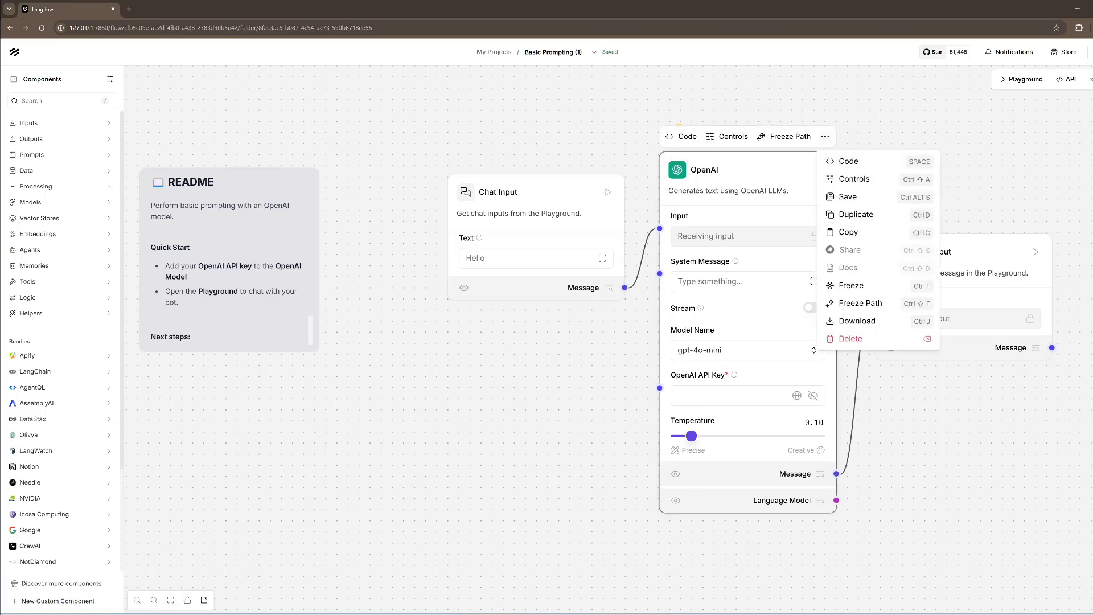
{"action": "left_click", "coordinate": [850, 338]}
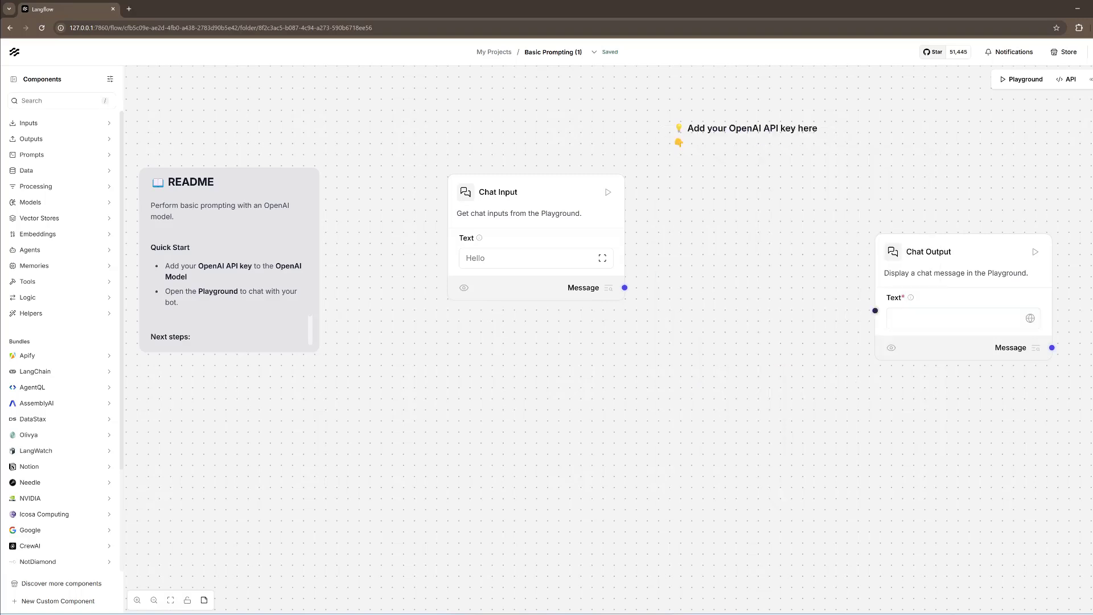
Spread the Chat Output and Chat Input components apart and shift both upward to free space between them
{"action": "left_click_drag", "start_coordinate": [982, 252], "coordinate": [1056, 193]}
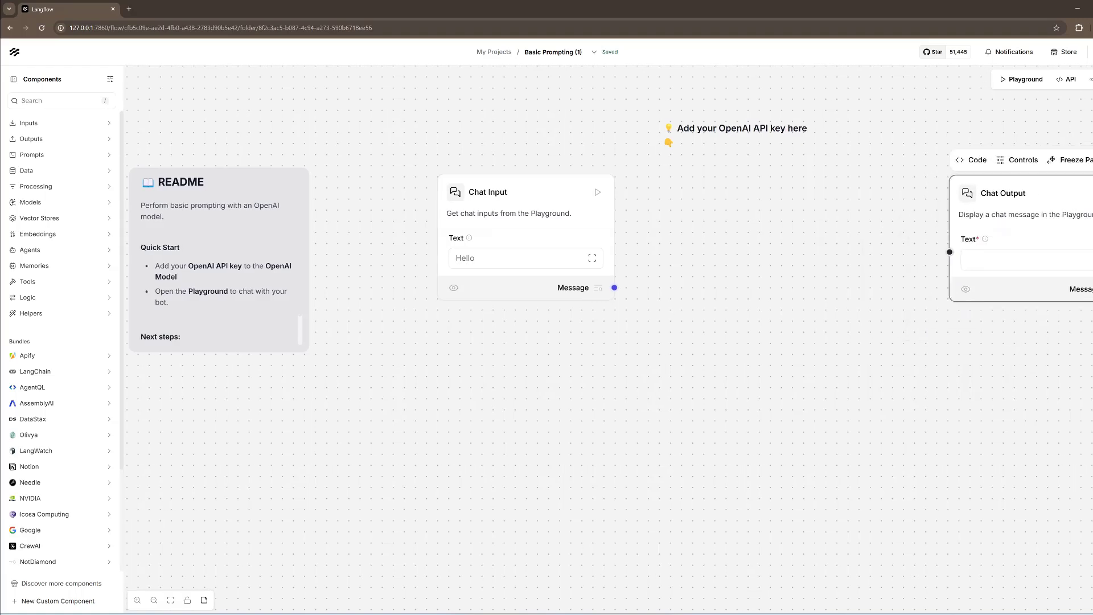
{"action": "left_click_drag", "start_coordinate": [526, 195], "coordinate": [476, 152]}
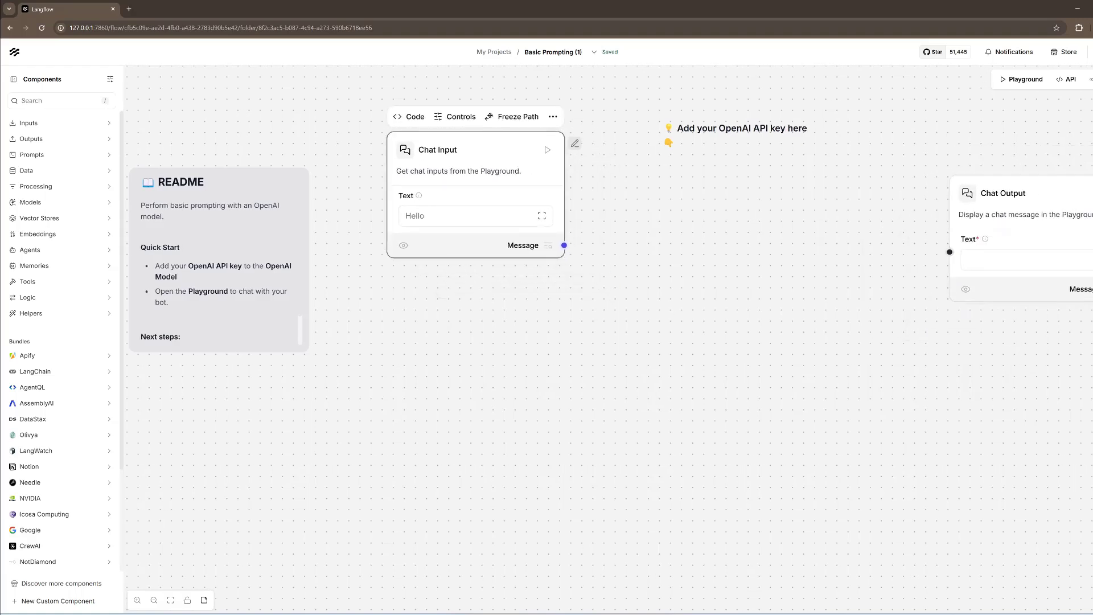
{"action": "left_click_drag", "start_coordinate": [1053, 194], "coordinate": [1052, 164]}
Delete the "Add your OpenAI API key here" note from the canvas
{"action": "left_click", "coordinate": [741, 142]}
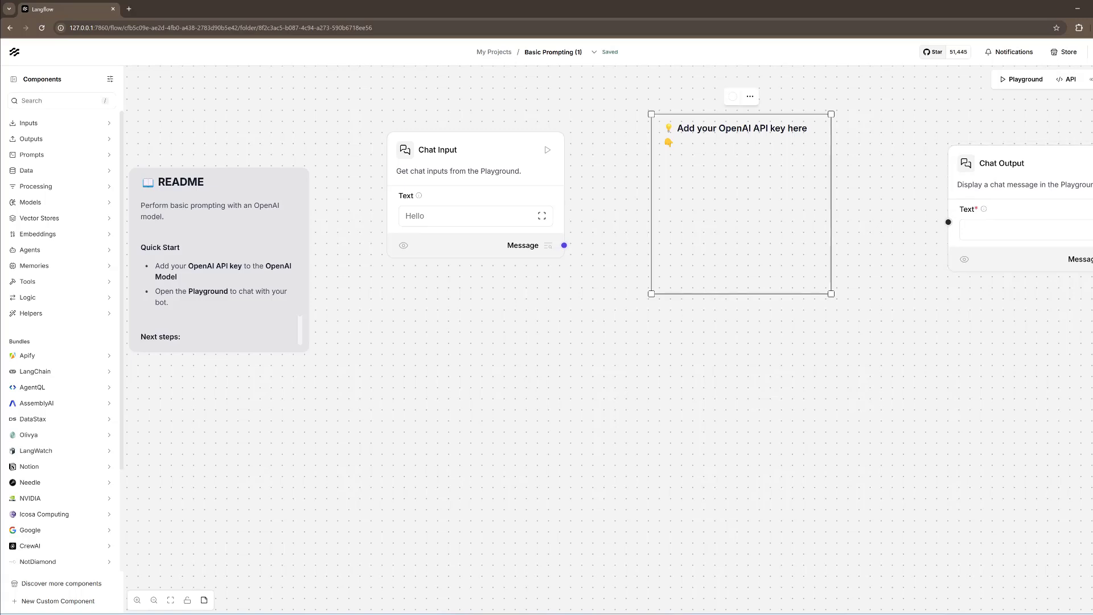
{"action": "left_click", "coordinate": [750, 97]}
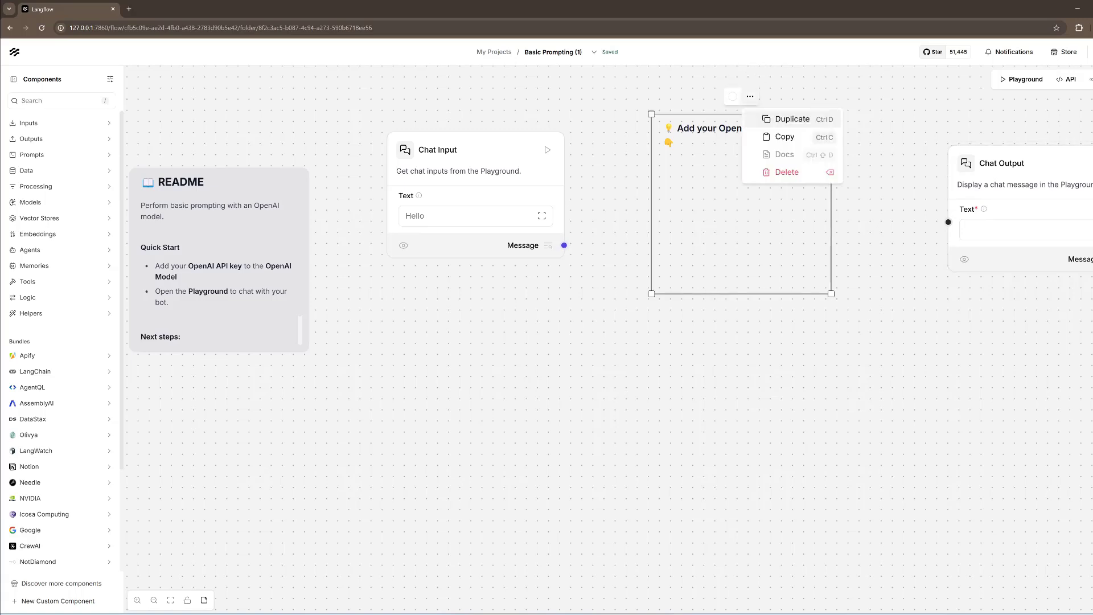
{"action": "left_click", "coordinate": [787, 171]}
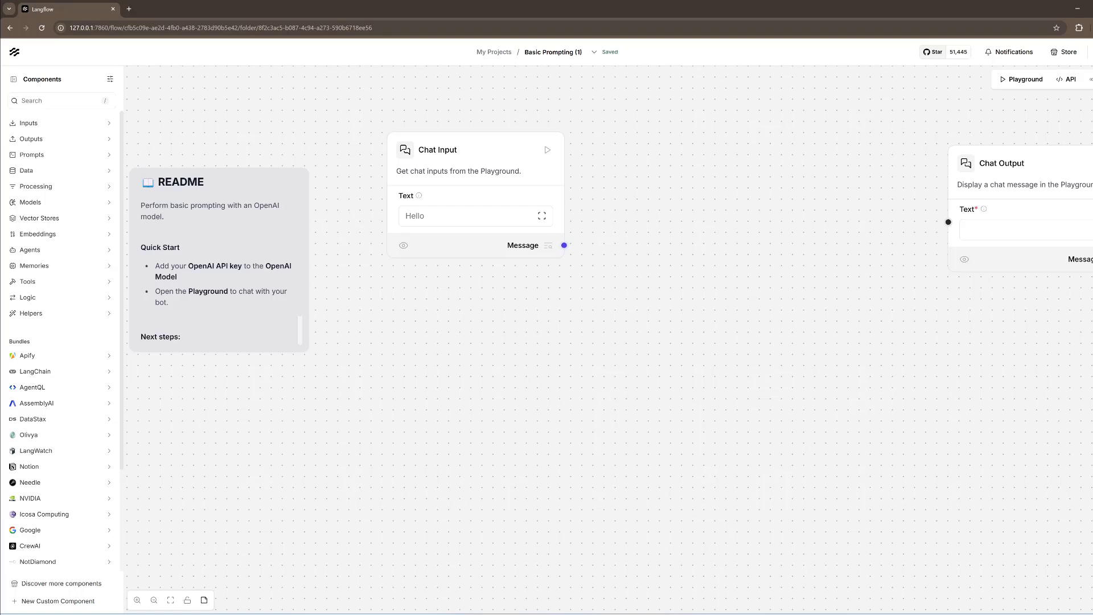
Add a Directory data component to the canvas and place it below Chat Input
{"action": "left_click", "coordinate": [28, 123]}
{"action": "left_click", "coordinate": [26, 222]}
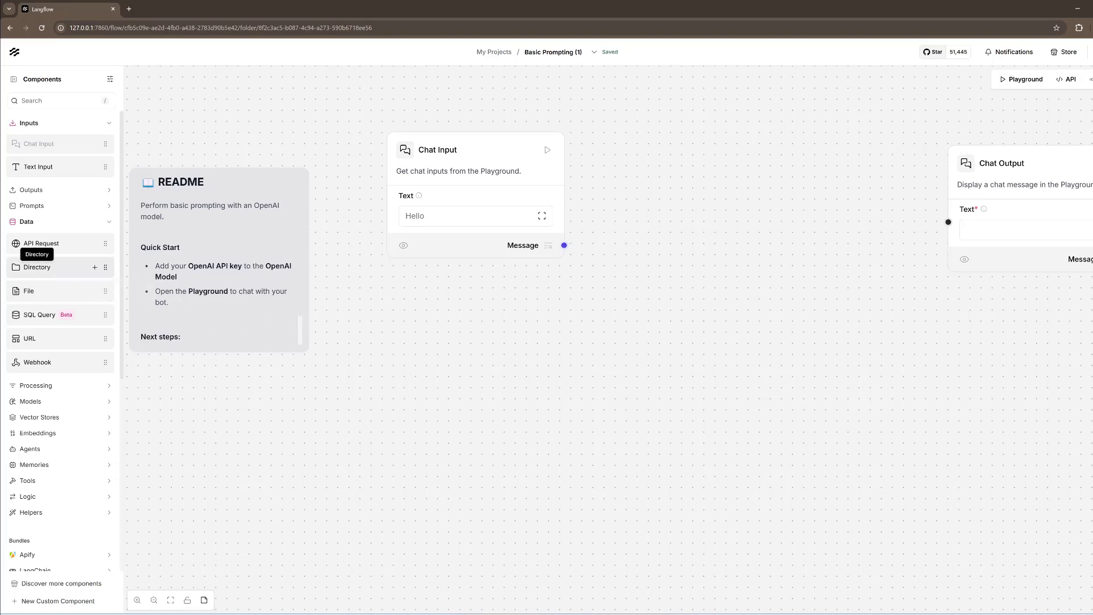
{"action": "left_click_drag", "start_coordinate": [64, 268], "coordinate": [496, 366]}
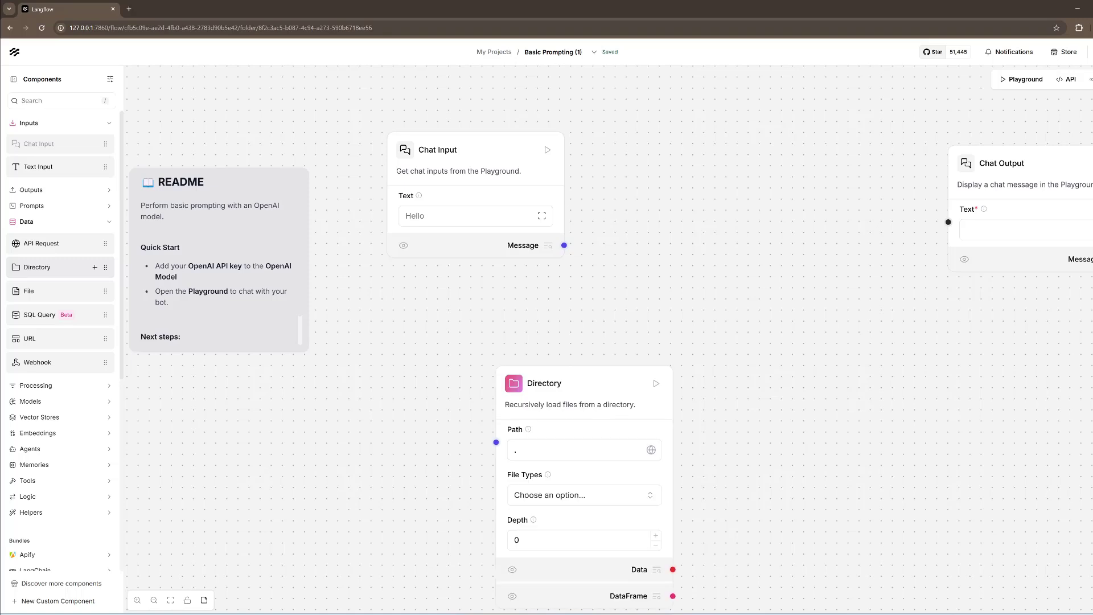
{"action": "left_click_drag", "start_coordinate": [574, 385], "coordinate": [447, 363]}
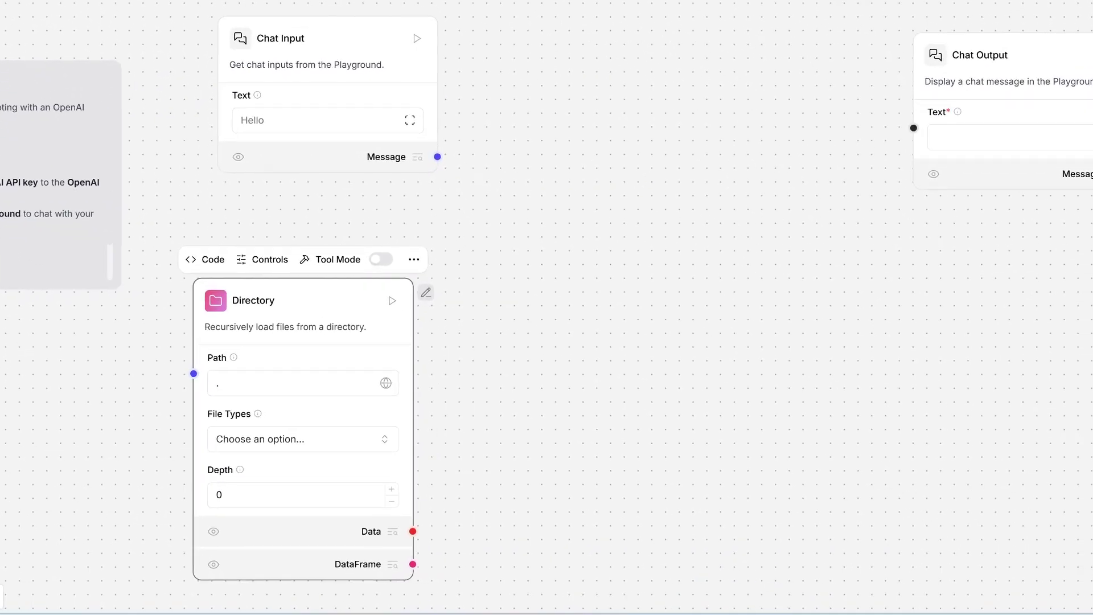
Switch to File Explorer, create a folder named LLM-PDF on the C: drive and open it
{"action": "key", "text": "alt+Tab"}
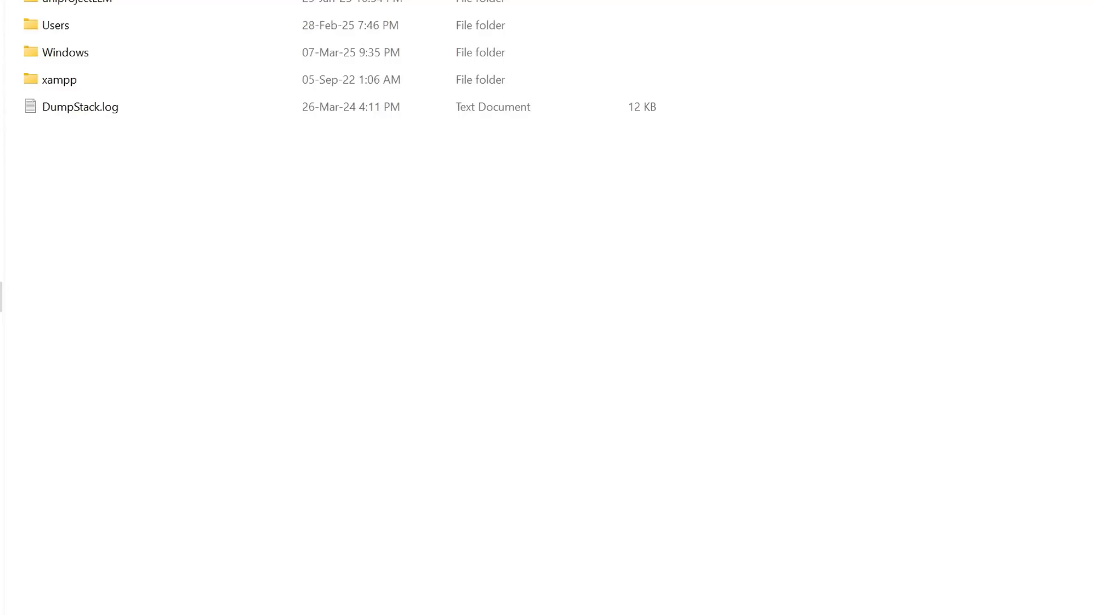
{"action": "right_click", "coordinate": [245, 336]}
{"action": "mouse_move", "coordinate": [364, 454]}
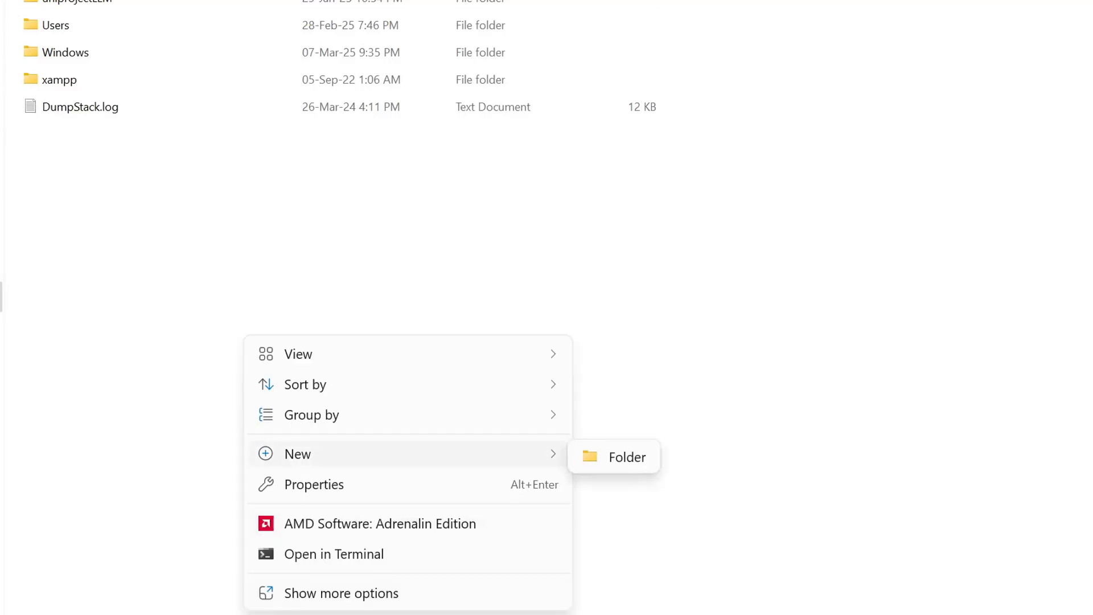
{"action": "left_click", "coordinate": [620, 456]}
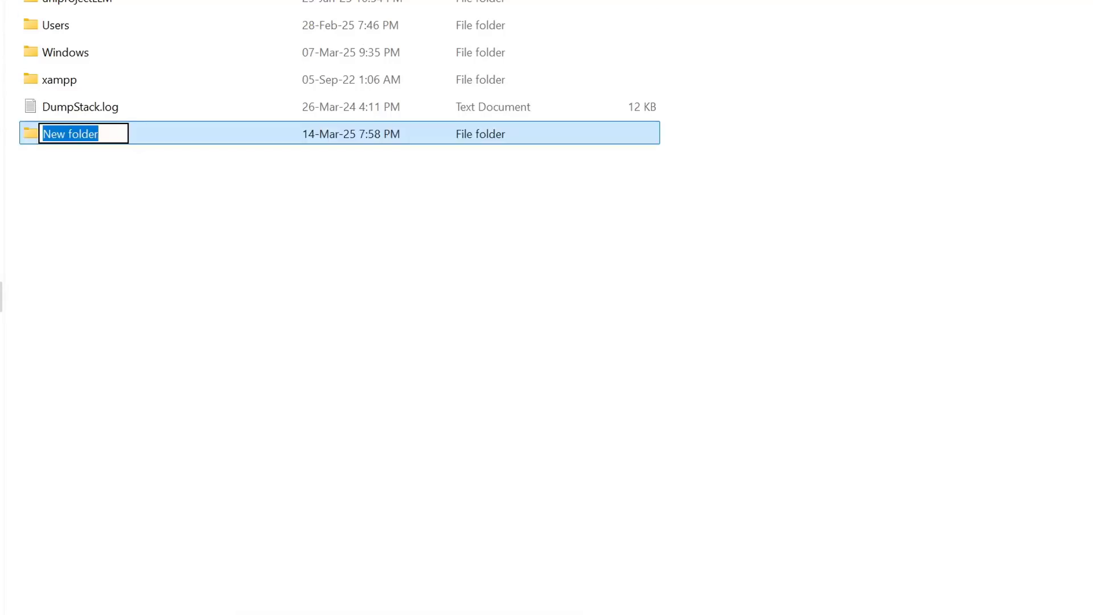
{"action": "type", "text": "LLM-PS"}
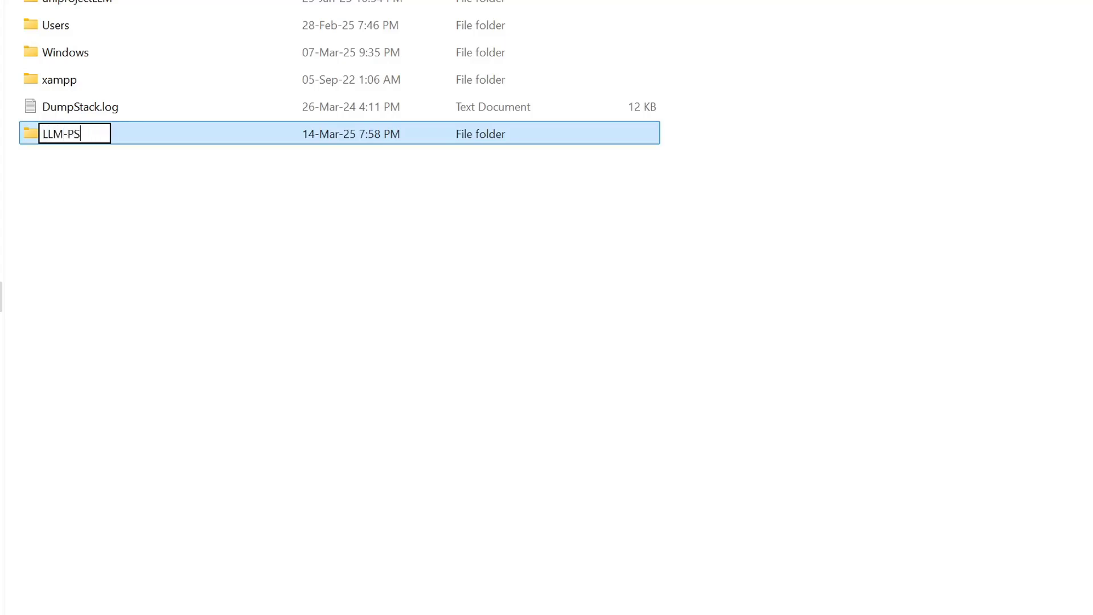
{"action": "key", "text": "BackSpace"}
{"action": "type", "text": "DF"}
{"action": "key", "text": "Return"}
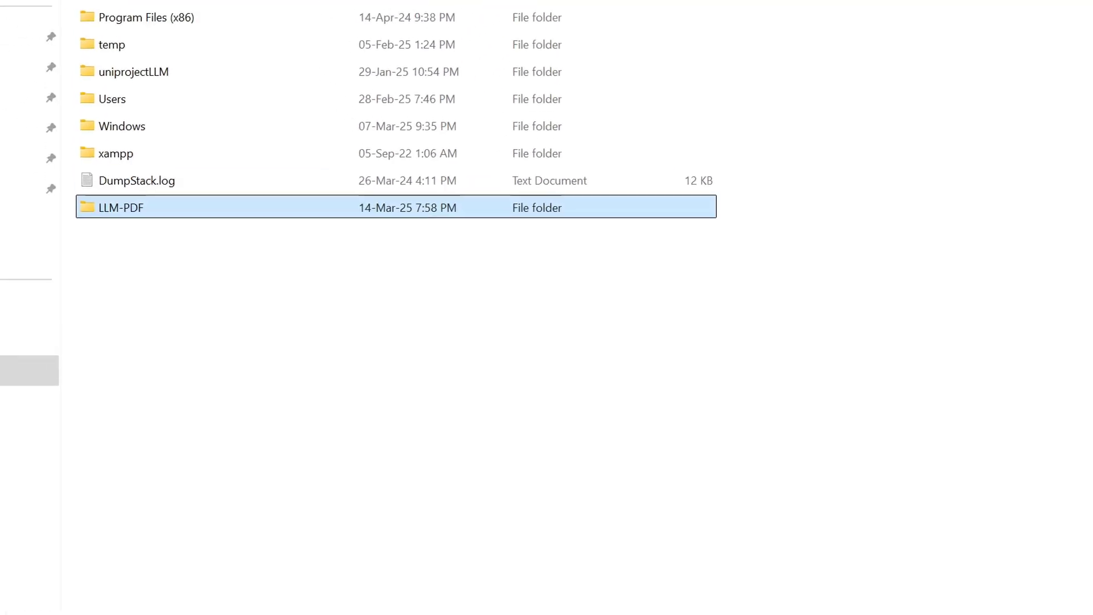
{"action": "key", "text": "Return"}
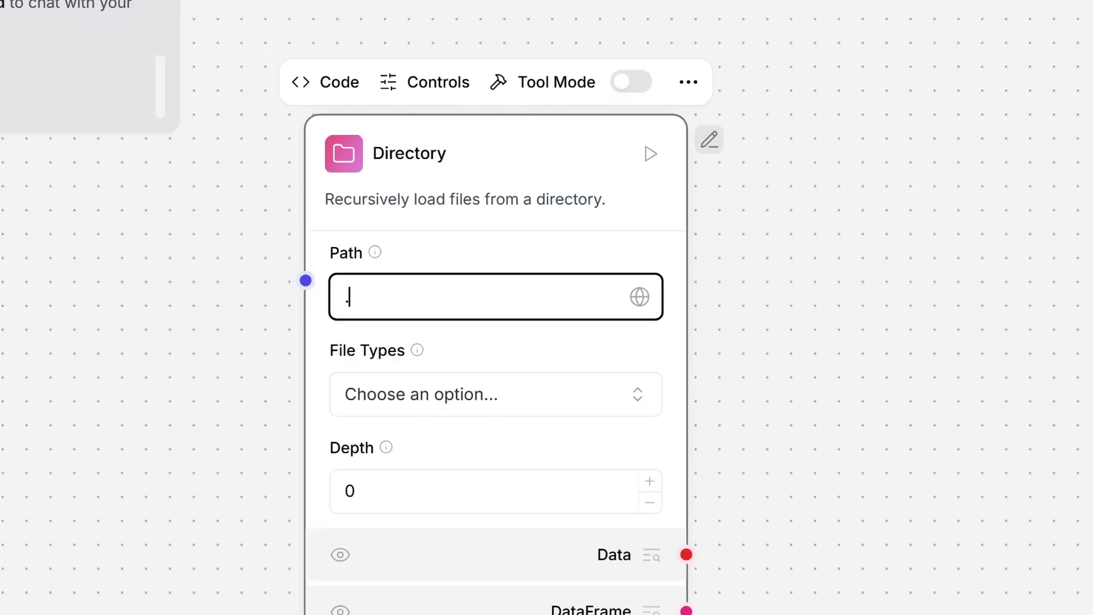
Set the Directory component's path to C:\LLM-PDF and restrict its file types to pdf
{"action": "type", "text": "C:\\LLM-PDF"}
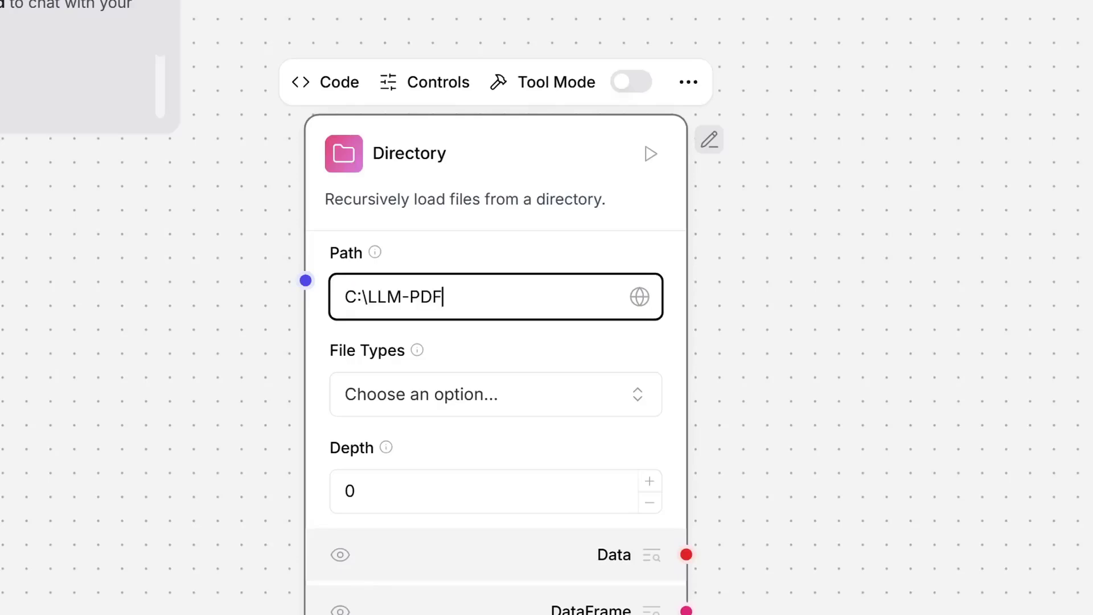
{"action": "left_click", "coordinate": [495, 394]}
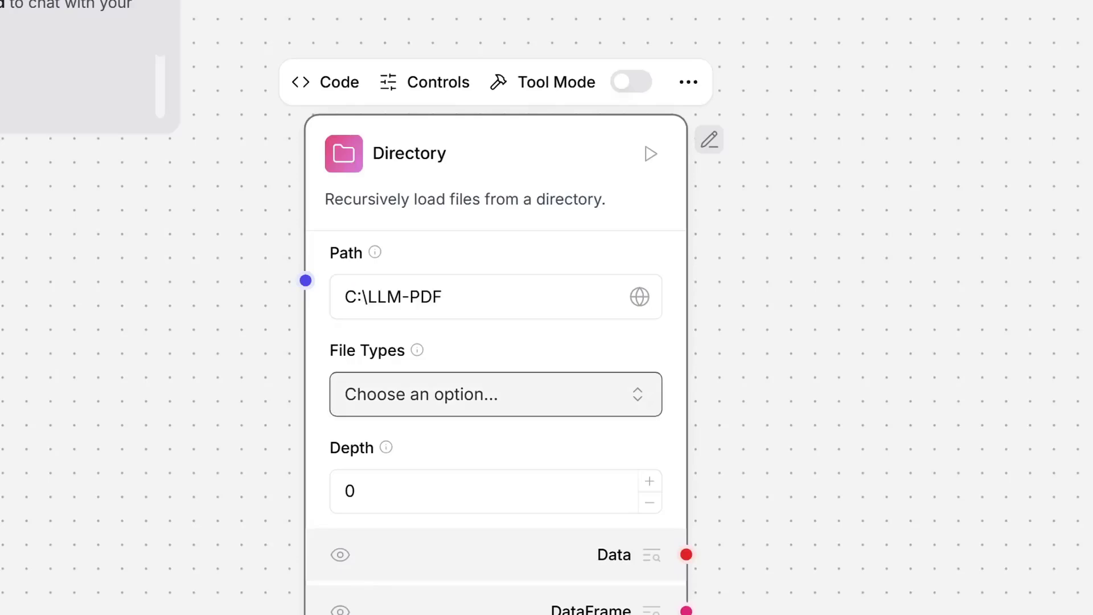
{"action": "key", "text": "Escape"}
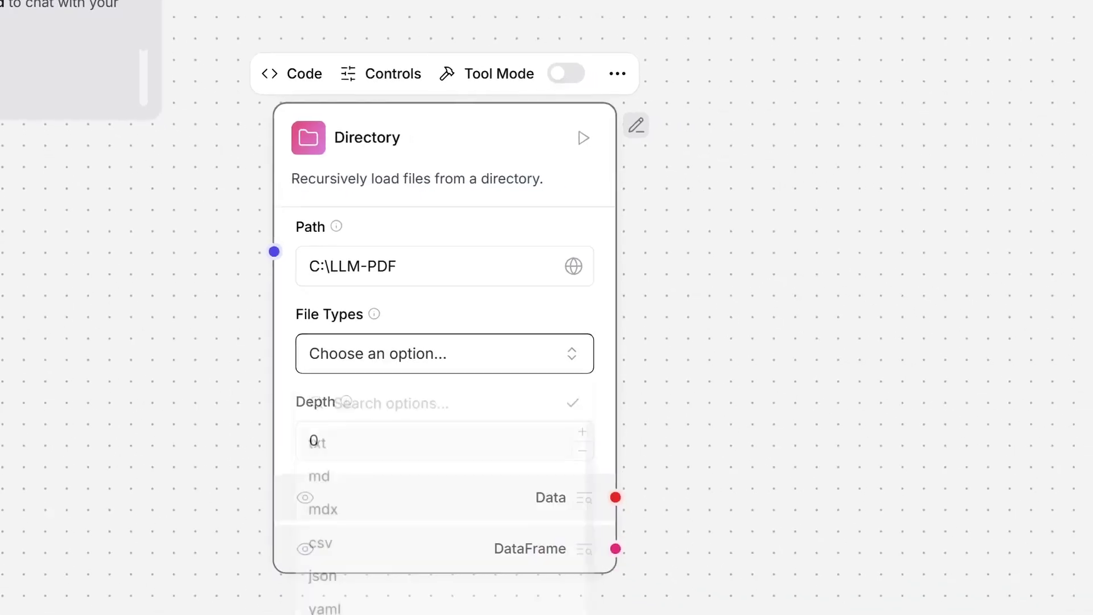
{"action": "left_click", "coordinate": [440, 314]}
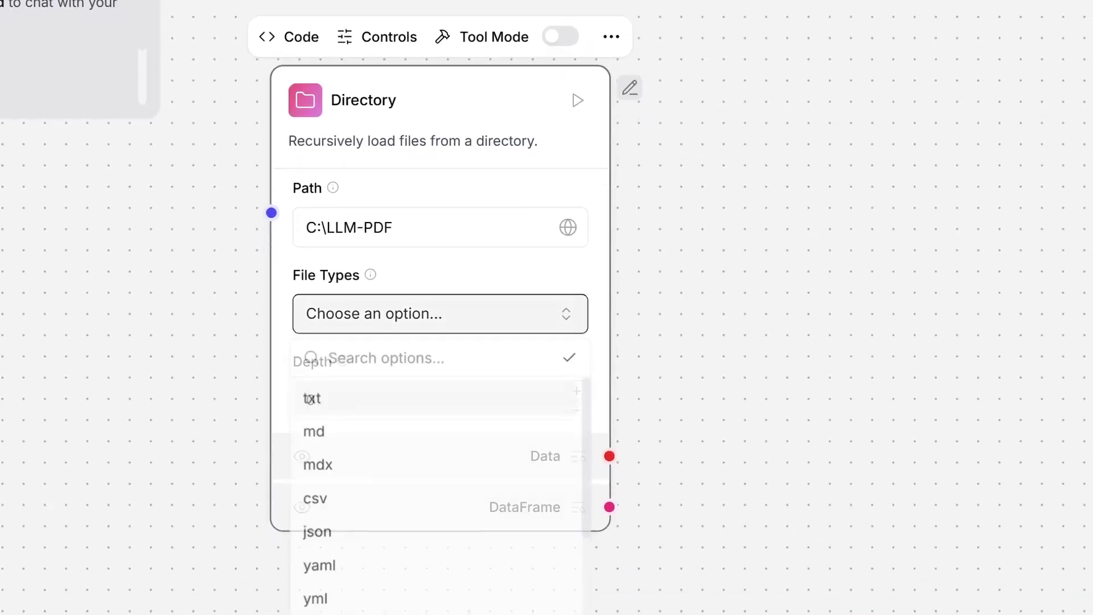
{"action": "scroll", "coordinate": [440, 558], "scroll_direction": "down", "scroll_amount": 2}
{"action": "left_click", "coordinate": [436, 526]}
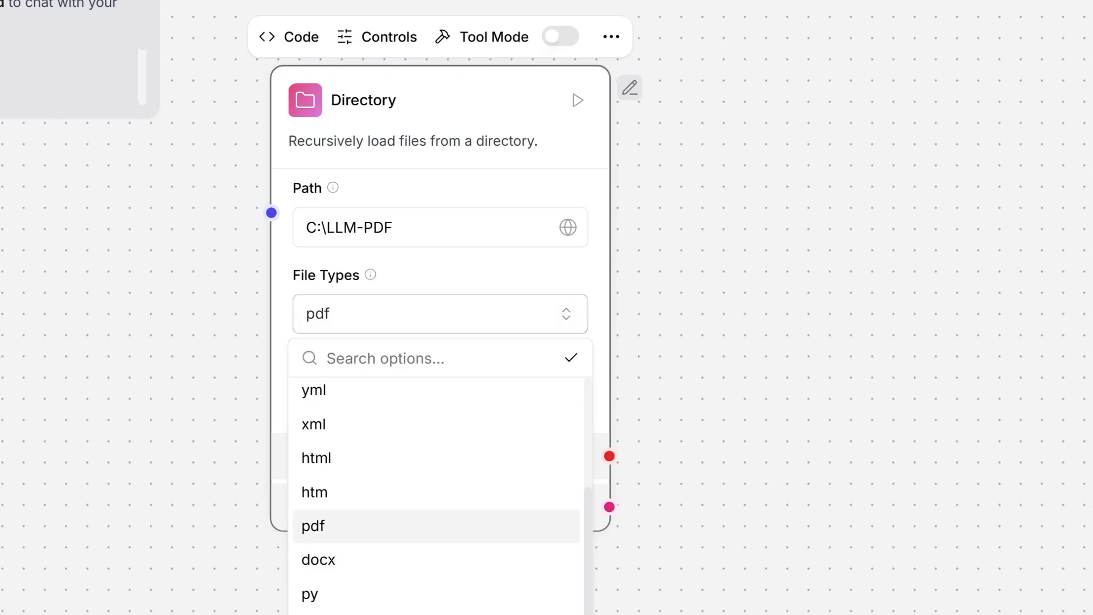
{"action": "left_click", "coordinate": [436, 526]}
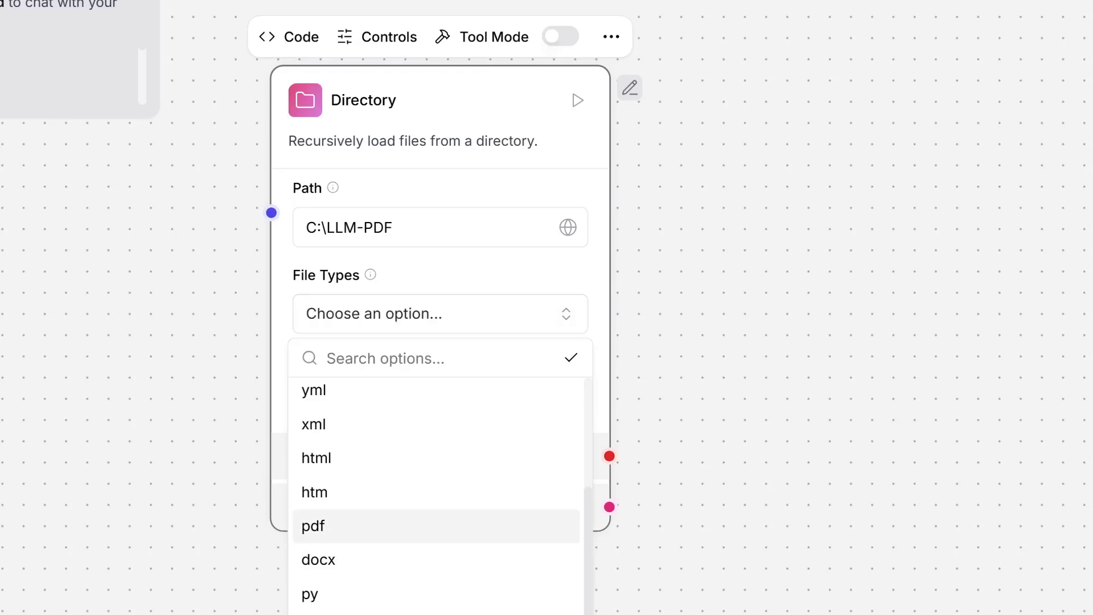
{"action": "left_click", "coordinate": [436, 526]}
{"action": "left_click", "coordinate": [436, 457]}
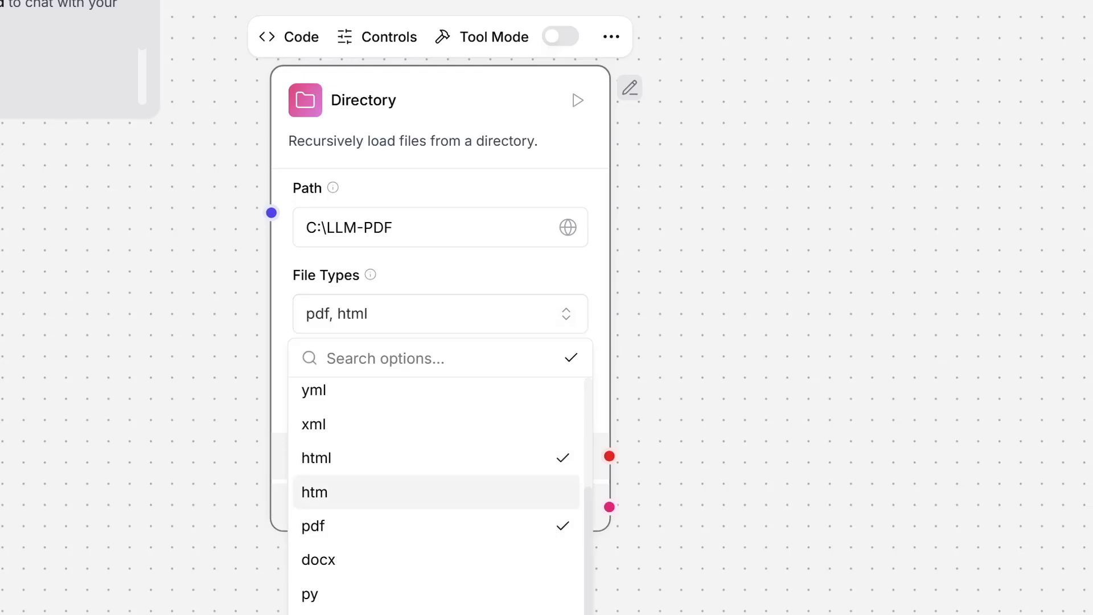
{"action": "left_click", "coordinate": [436, 458]}
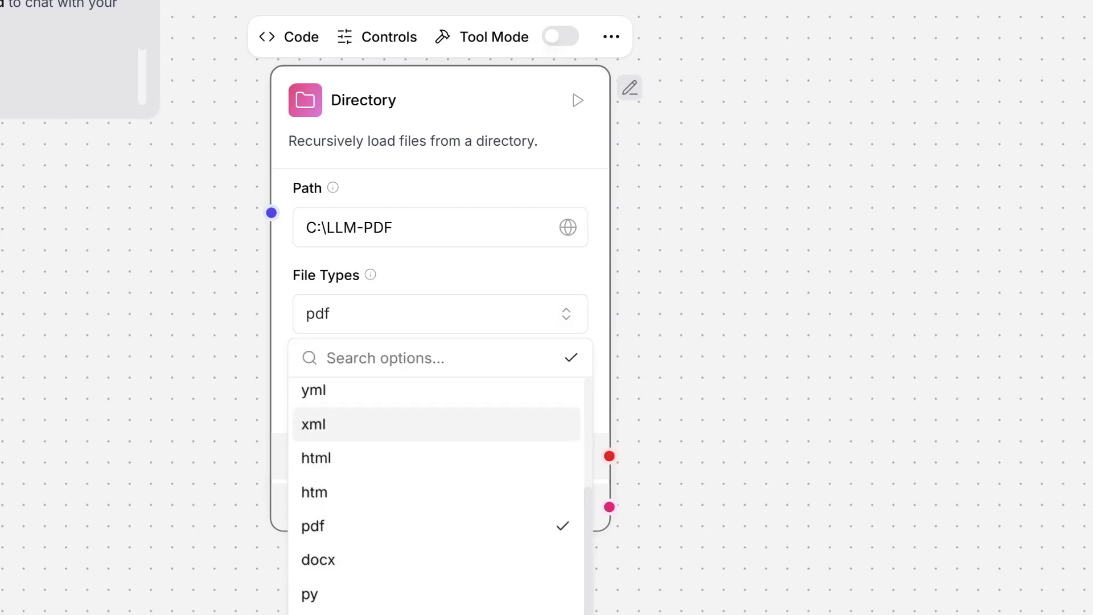
{"action": "left_click", "coordinate": [436, 314]}
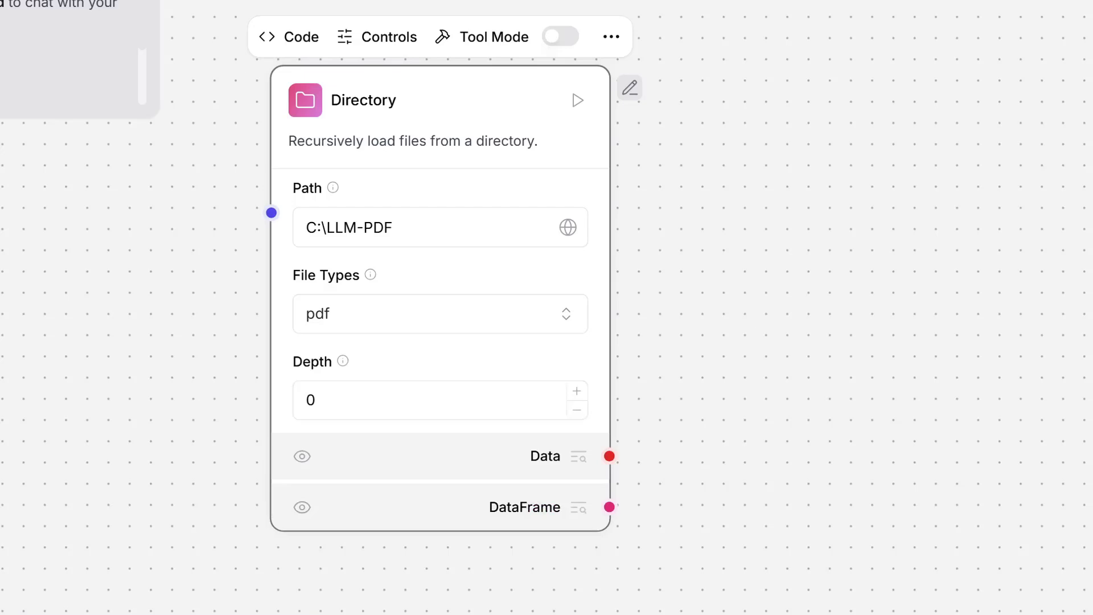
Add a Recursive Character Text Splitter component to the canvas, placed to the right of the Directory component
{"action": "mouse_move", "coordinate": [343, 360]}
{"action": "left_click_drag", "start_coordinate": [450, 101], "coordinate": [397, 134]}
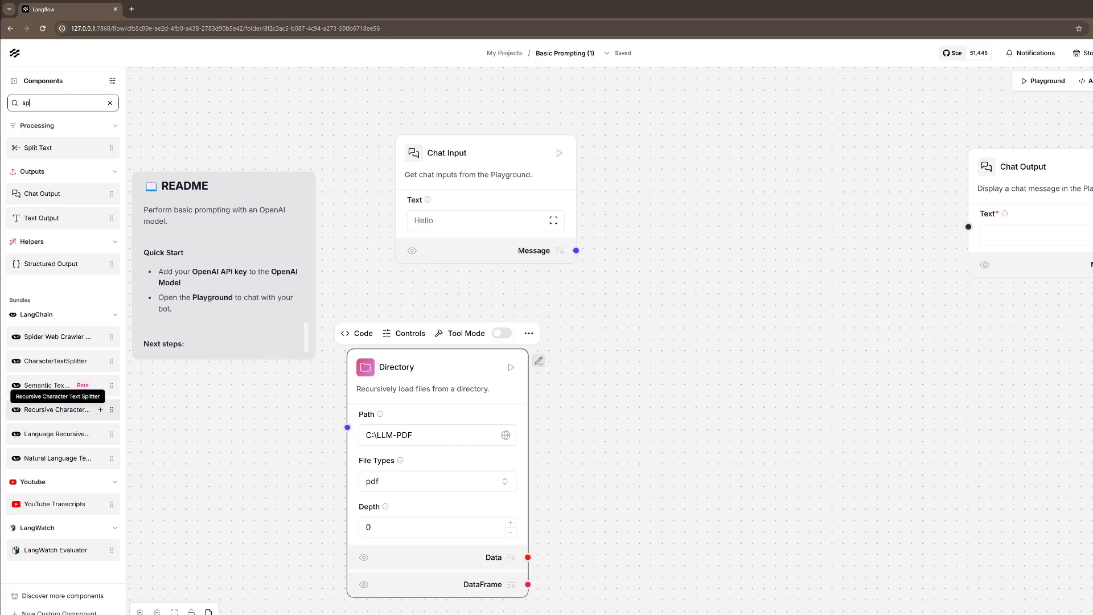
{"action": "left_click_drag", "start_coordinate": [62, 409], "coordinate": [745, 339]}
{"action": "left_click_drag", "start_coordinate": [808, 358], "coordinate": [786, 335]}
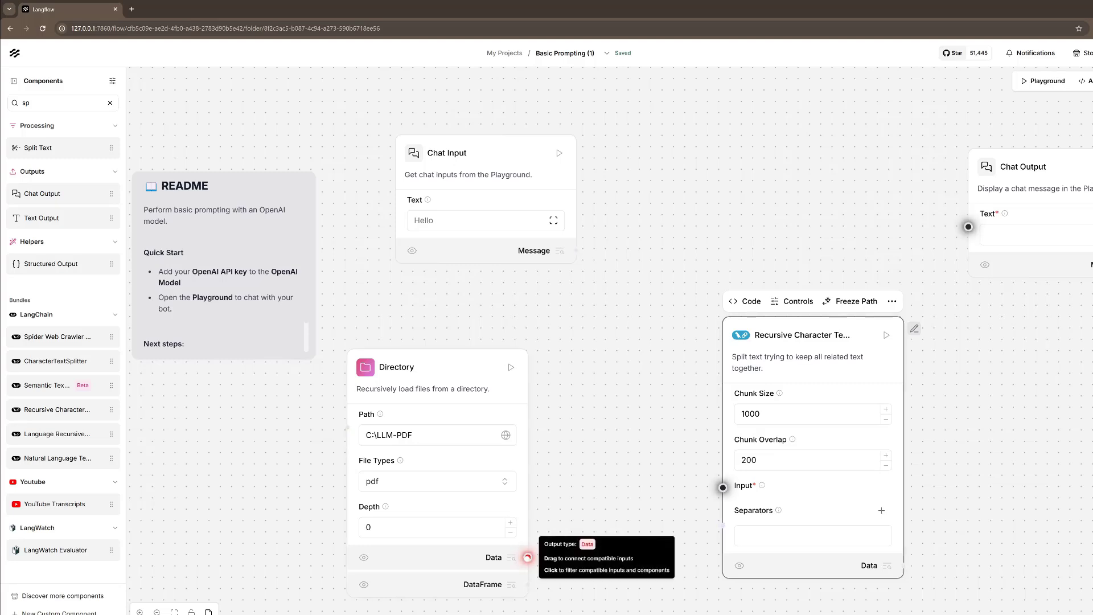
Connect the Directory's Data output to the text splitter's Input and shift both components lower on the canvas
{"action": "left_click_drag", "start_coordinate": [528, 557], "coordinate": [658, 520]}
{"action": "left_click_drag", "start_coordinate": [444, 393], "coordinate": [400, 446]}
{"action": "left_click_drag", "start_coordinate": [693, 405], "coordinate": [696, 436]}
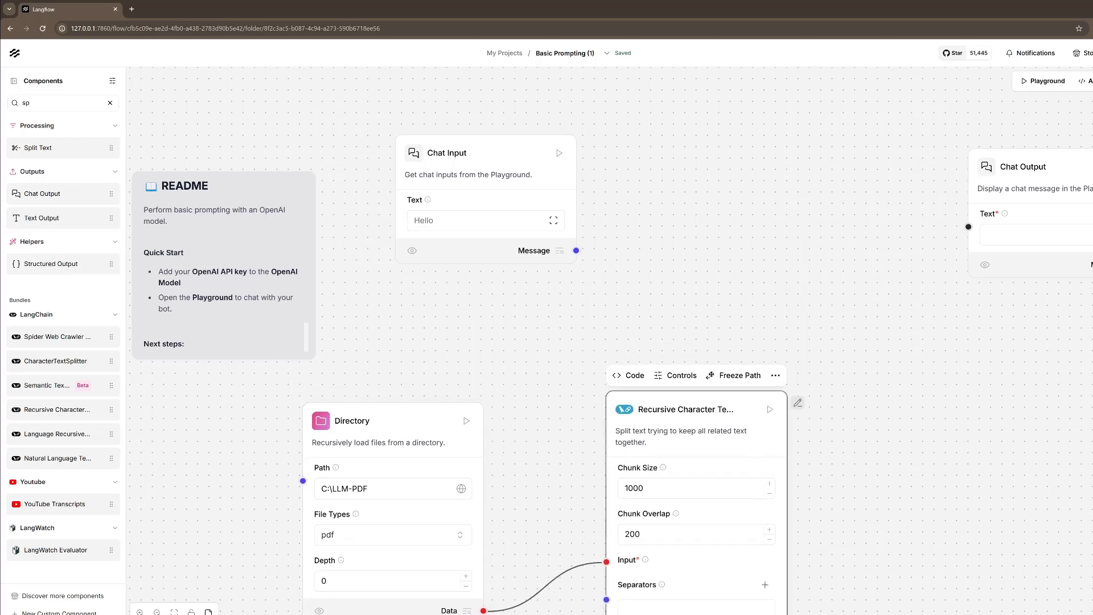
Search the components for "embedding" and add LM Studio Embeddings to the canvas below the text splitter
{"action": "scroll", "coordinate": [995, 441], "scroll_direction": "down", "scroll_amount": 4}
{"action": "left_click_drag", "start_coordinate": [995, 441], "coordinate": [725, 258]}
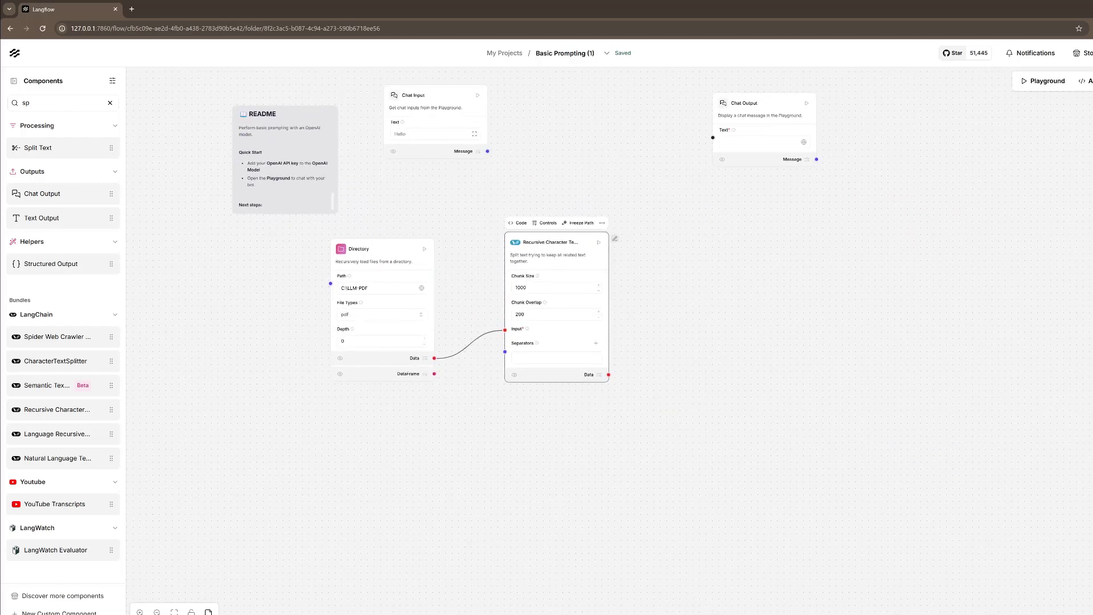
{"action": "scroll", "coordinate": [618, 431], "scroll_direction": "up", "scroll_amount": 1}
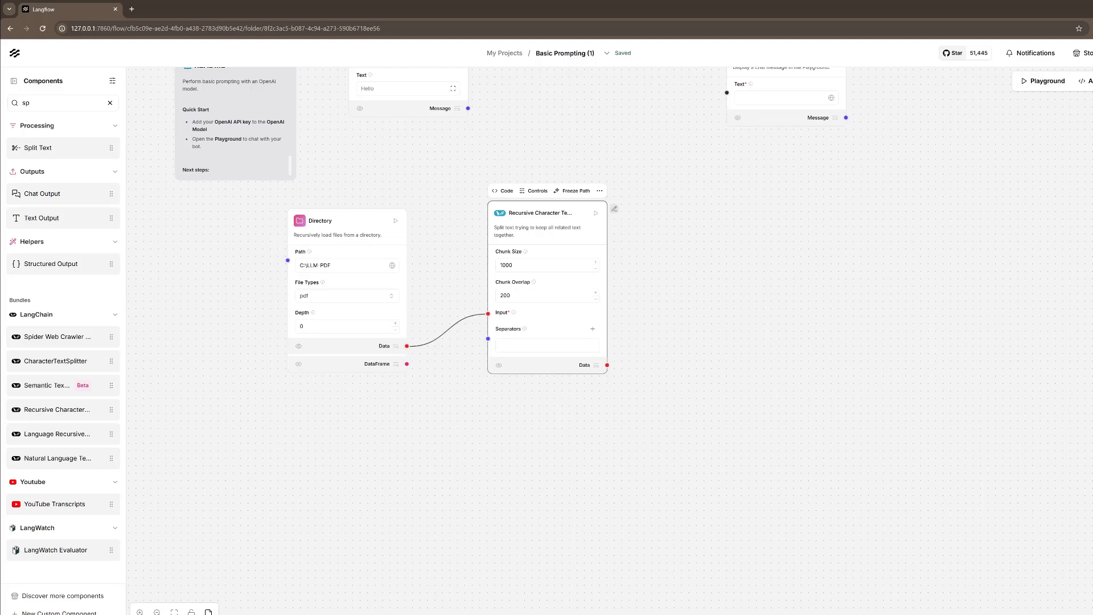
{"action": "double_click", "coordinate": [43, 103]}
{"action": "type", "text": "embedding"}
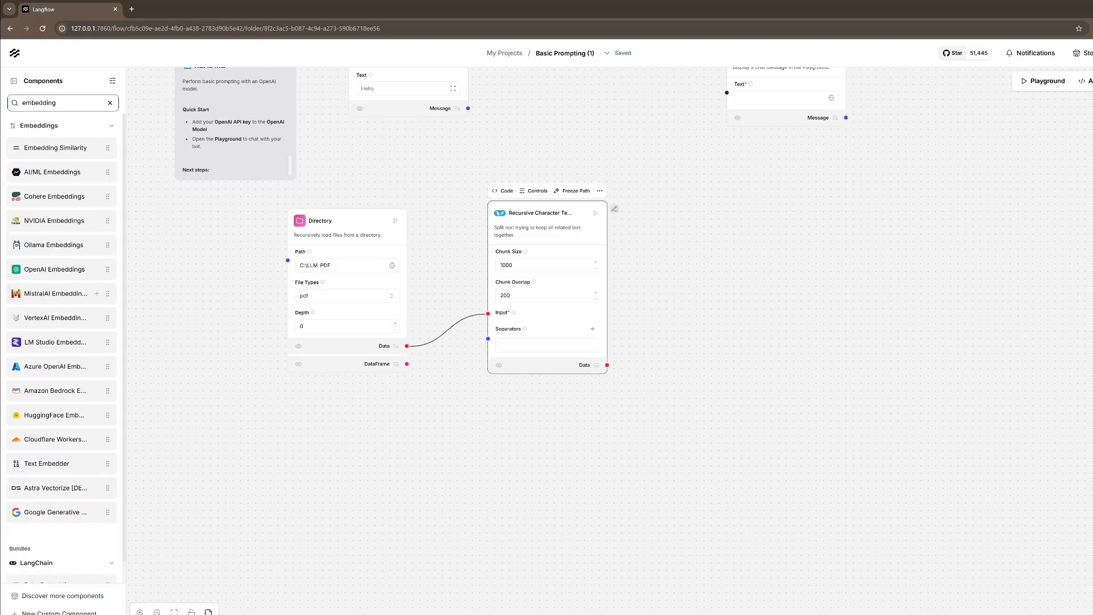
{"action": "left_click_drag", "start_coordinate": [55, 342], "coordinate": [497, 444]}
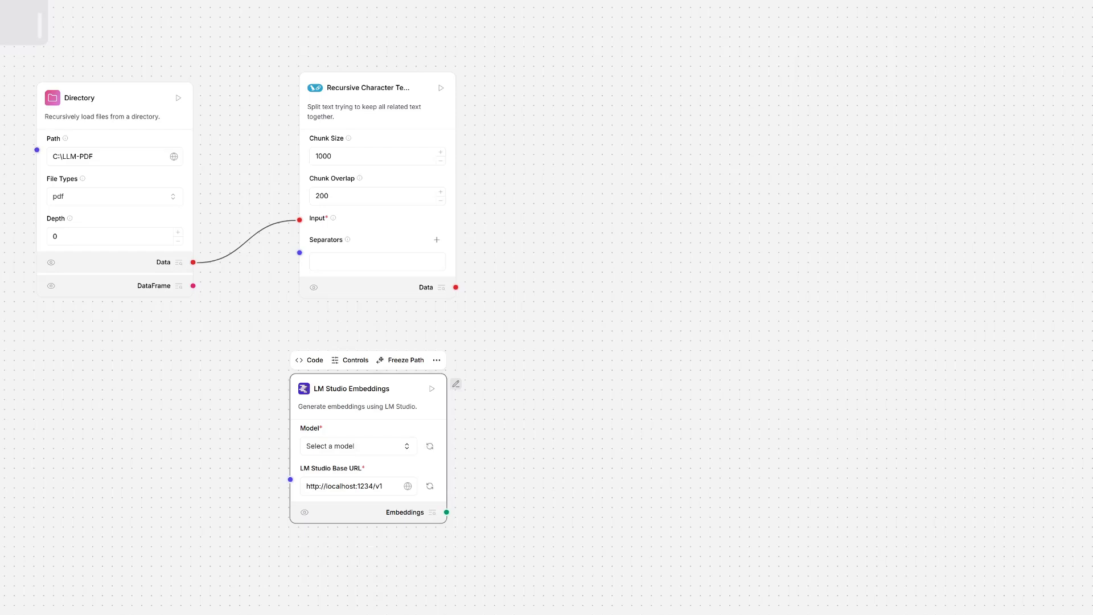
Open the LM Studio Embeddings model list, then switch to LM Studio and search its model catalogue for "nomic"
{"action": "left_click", "coordinate": [359, 447]}
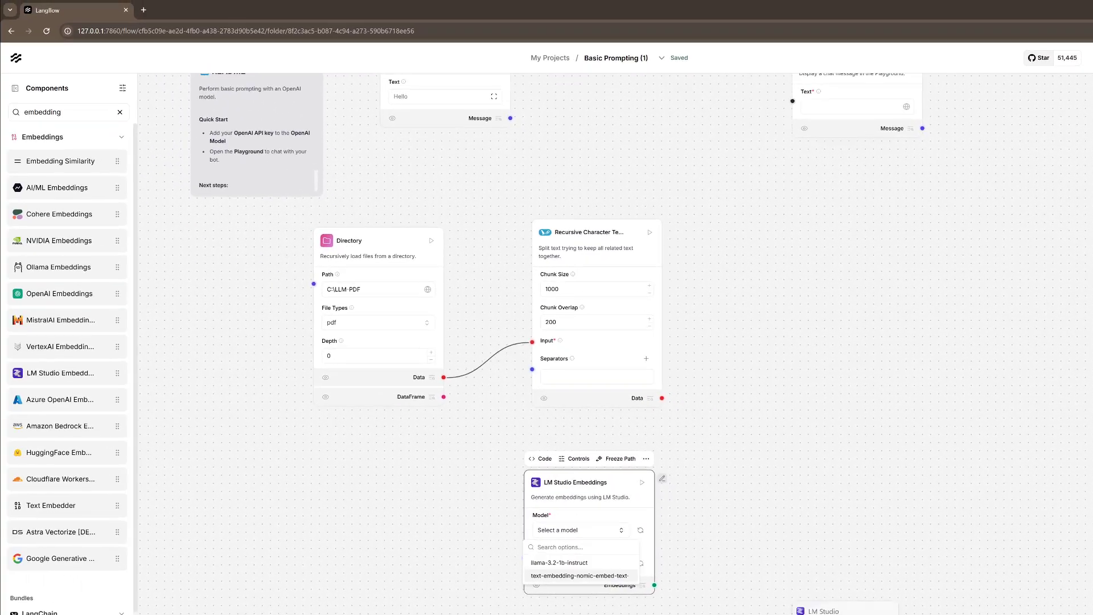
{"action": "left_click", "coordinate": [848, 614]}
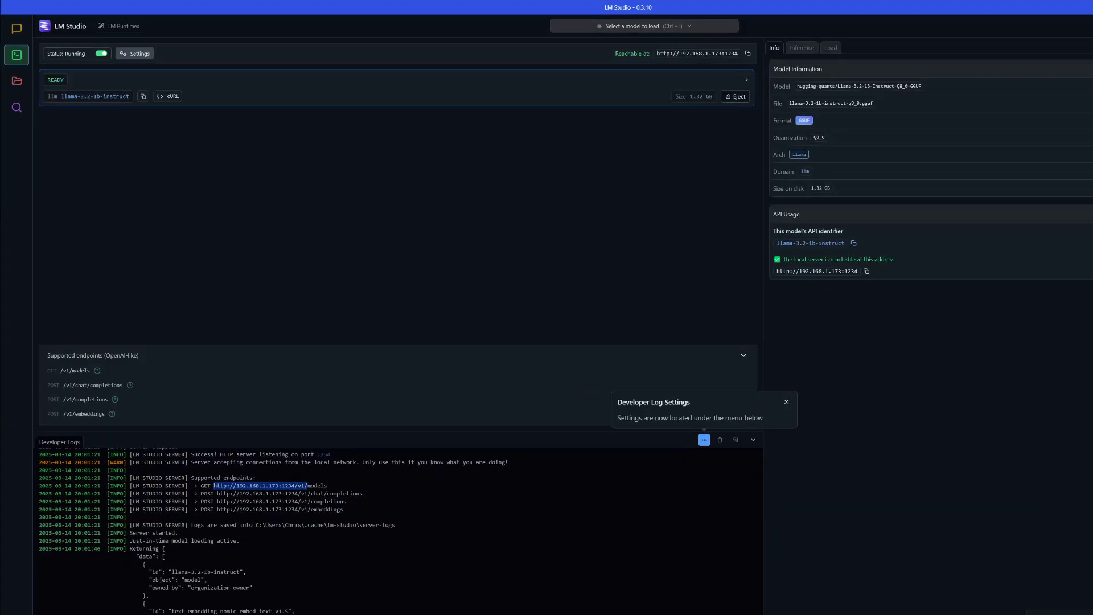
{"action": "left_click", "coordinate": [17, 107]}
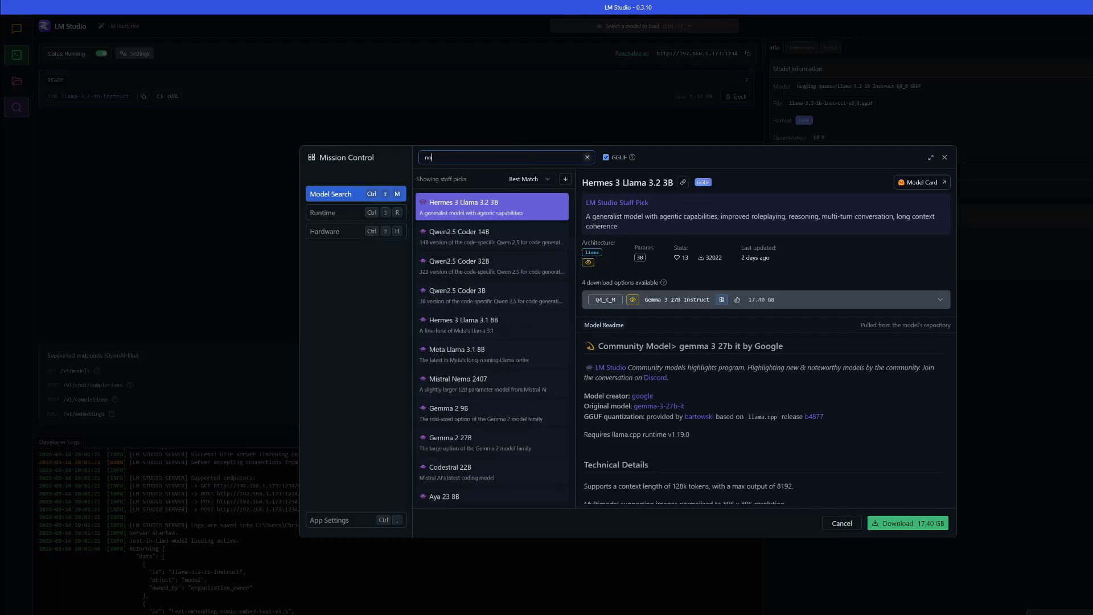
{"action": "type", "text": "nomic"}
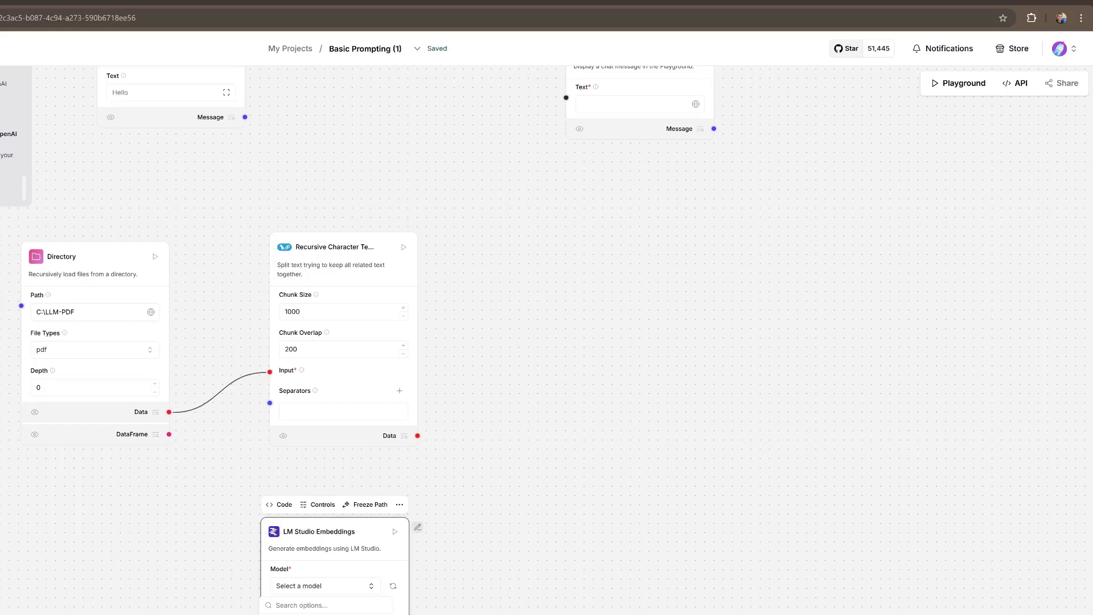
Switch back to Langflow, set the LM Studio Embeddings model to text-embedding-nomic-embed-text and nudge the component into place
{"action": "left_click", "coordinate": [321, 614]}
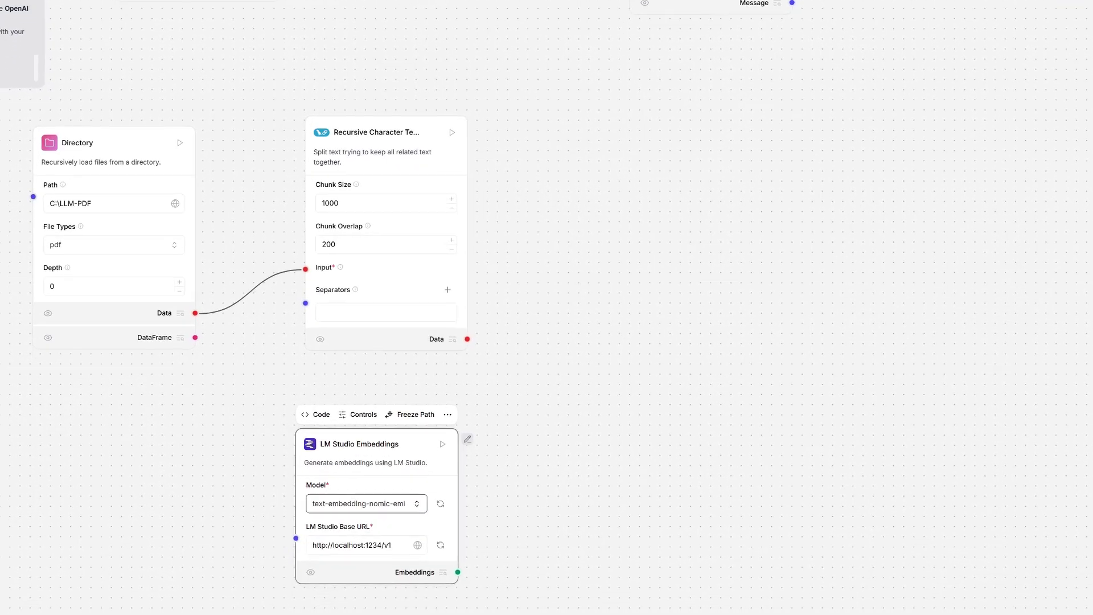
{"action": "left_click_drag", "start_coordinate": [376, 445], "coordinate": [389, 442]}
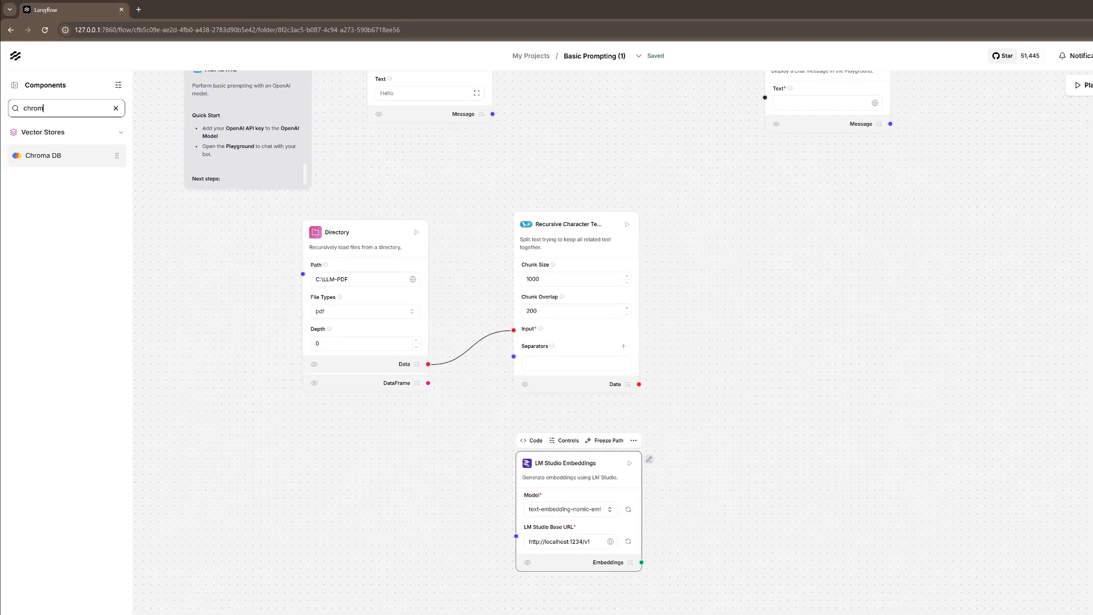
Add a Chroma DB component, connecting the text splitter's Data to Ingest Data and the LM Studio Embeddings output to Embedding
{"action": "left_click", "coordinate": [43, 155]}
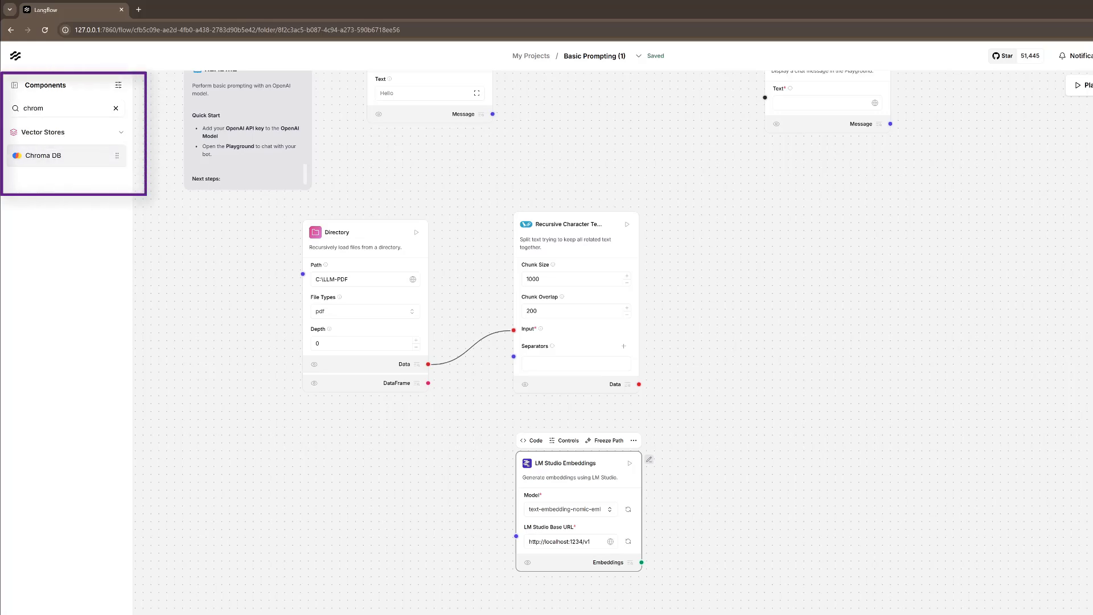
{"action": "mouse_move", "coordinate": [43, 155]}
{"action": "left_mouse_down"}
{"action": "mouse_move", "coordinate": [326, 176]}
{"action": "mouse_move", "coordinate": [925, 338]}
{"action": "left_mouse_up"}
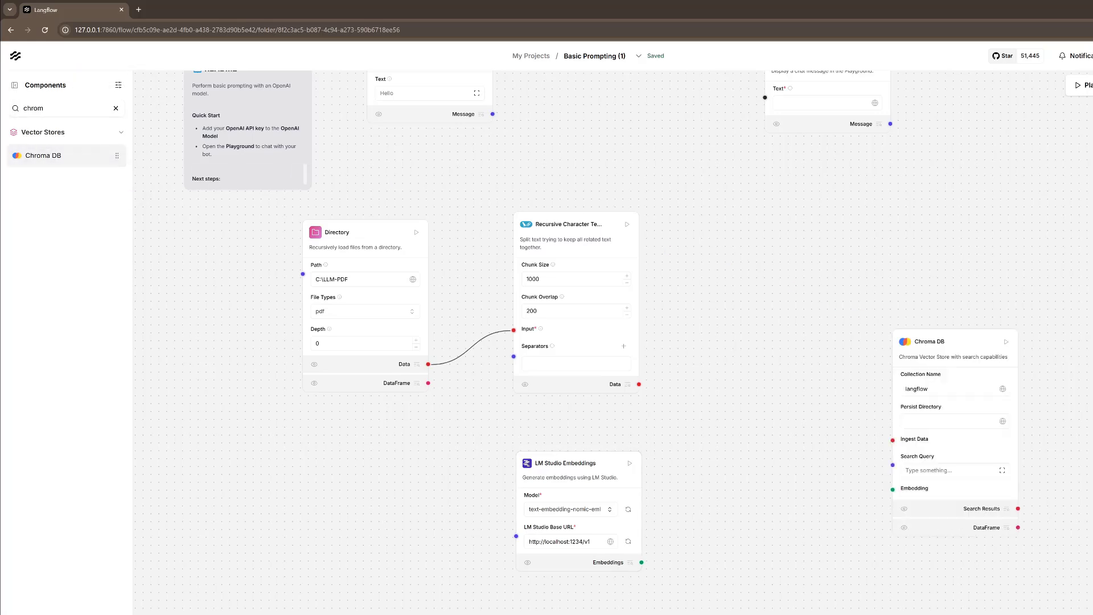
{"action": "left_click_drag", "start_coordinate": [859, 324], "coordinate": [847, 316]}
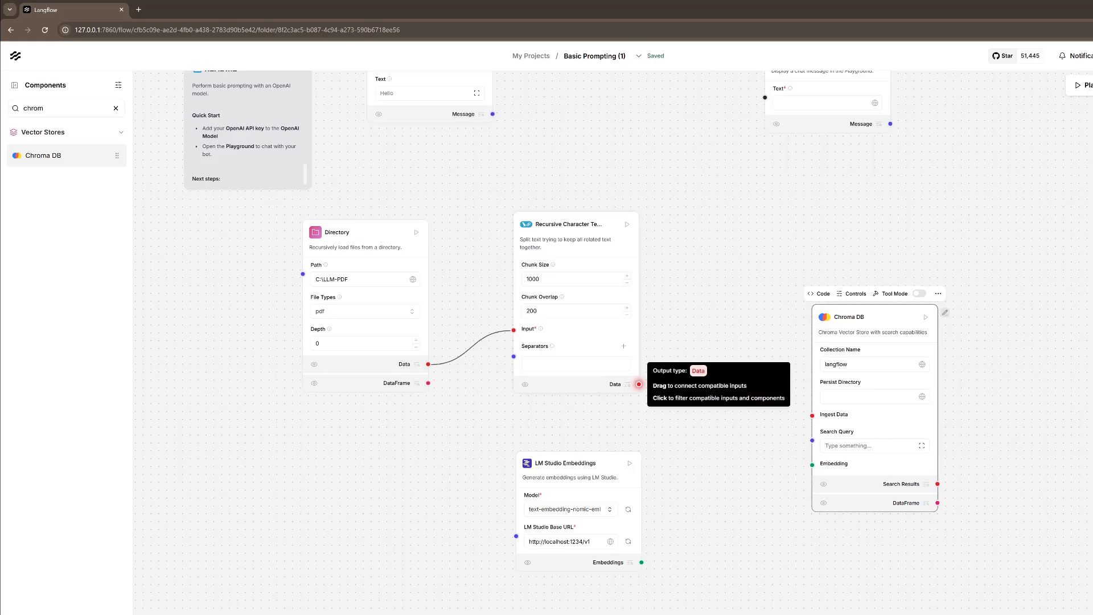
{"action": "left_click_drag", "start_coordinate": [638, 384], "coordinate": [811, 415]}
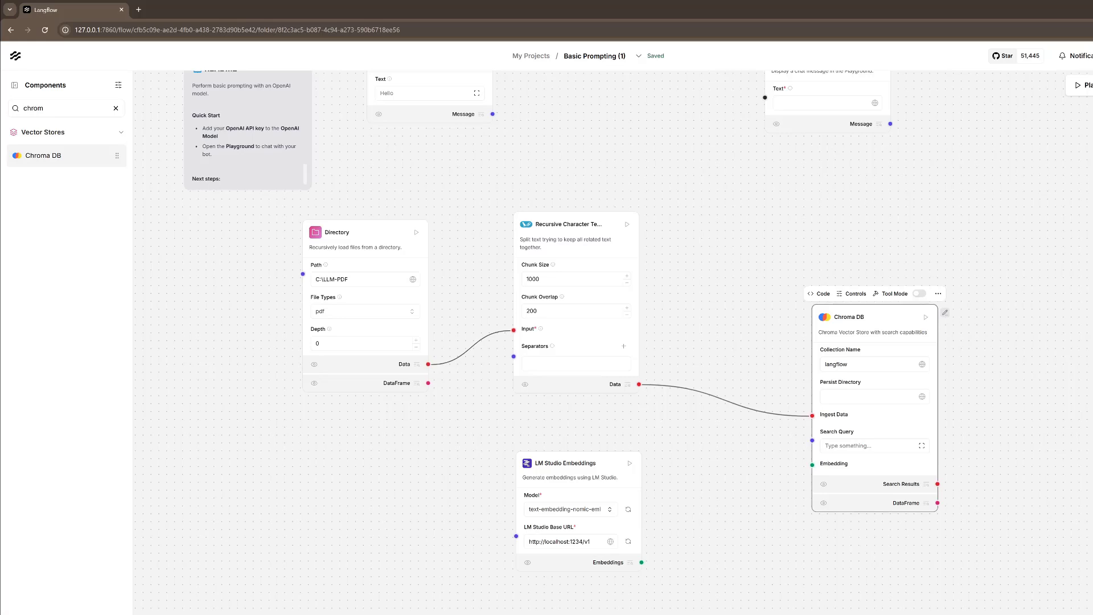
{"action": "left_click_drag", "start_coordinate": [641, 562], "coordinate": [812, 464]}
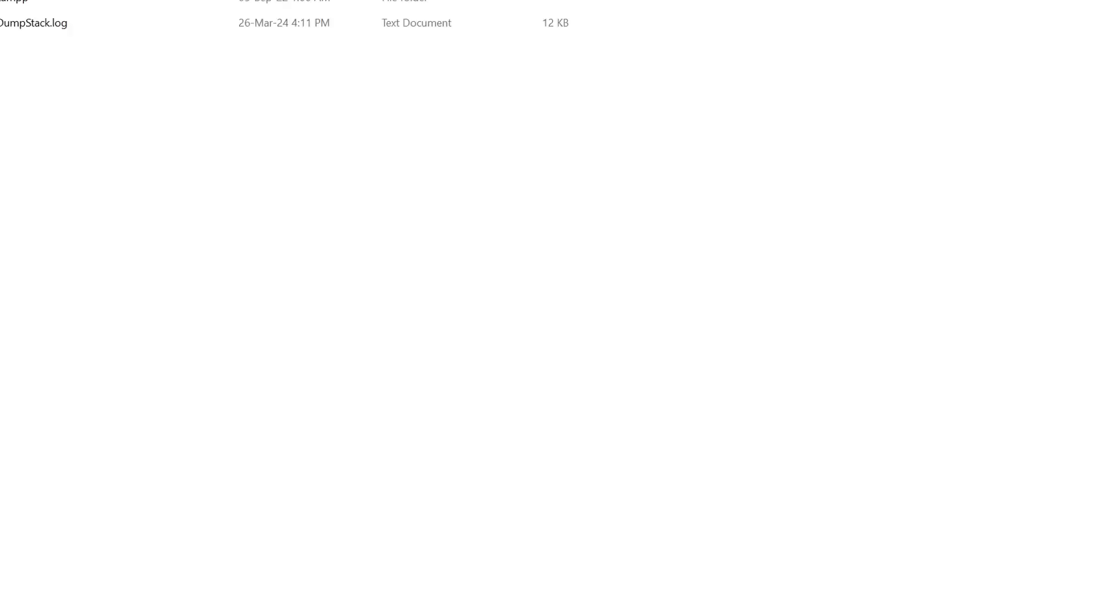
Switch to File Explorer and create a folder named ChromaDB on the C: drive
{"action": "right_click", "coordinate": [131, 241]}
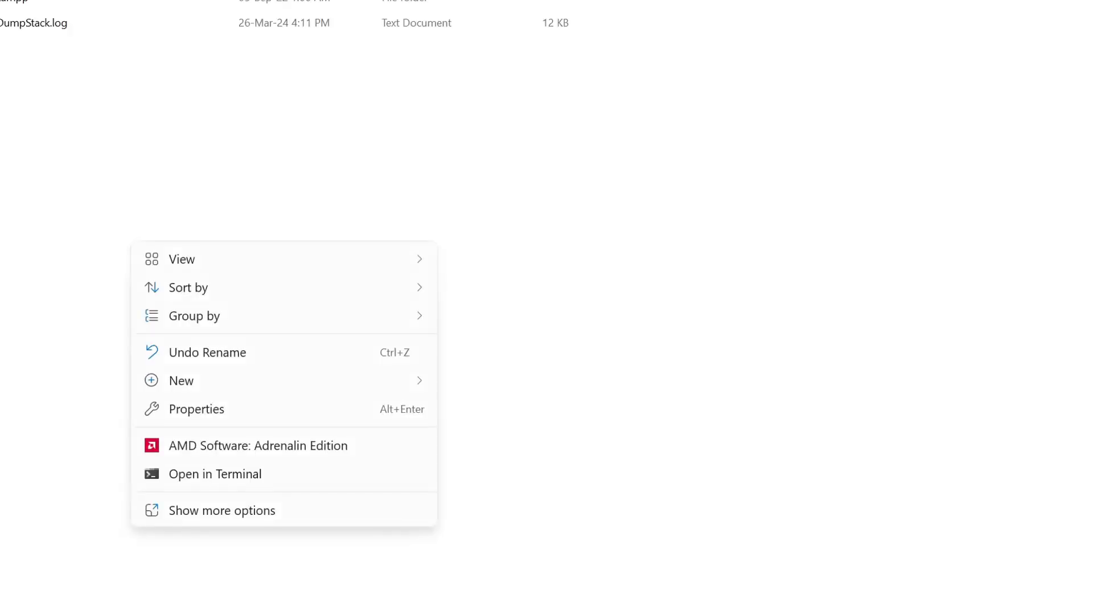
{"action": "mouse_move", "coordinate": [182, 380]}
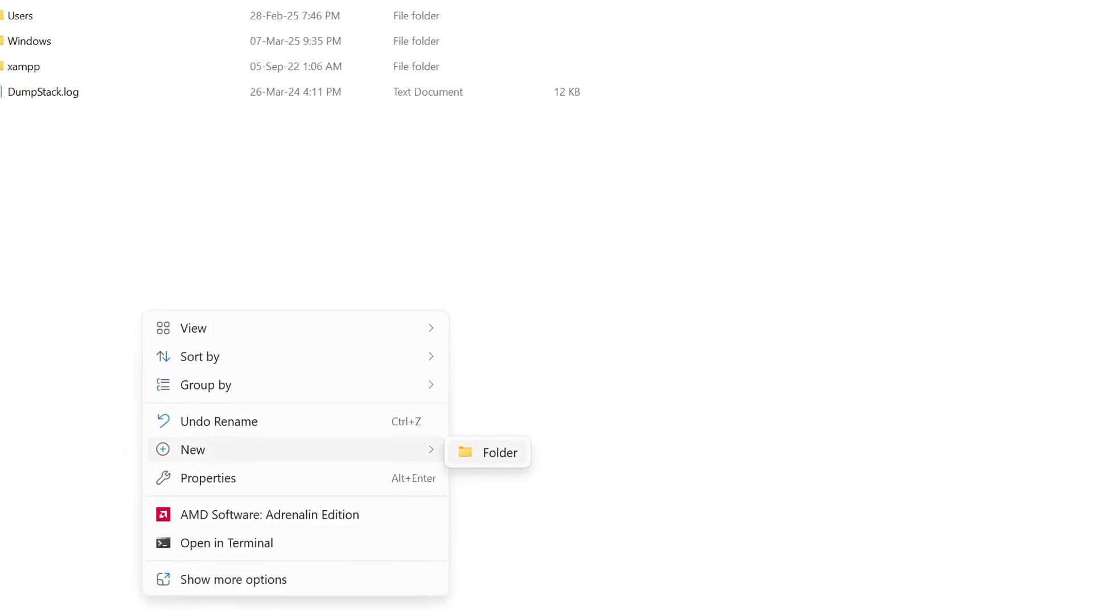
{"action": "left_click", "coordinate": [482, 383]}
{"action": "type", "text": "ChromaDB"}
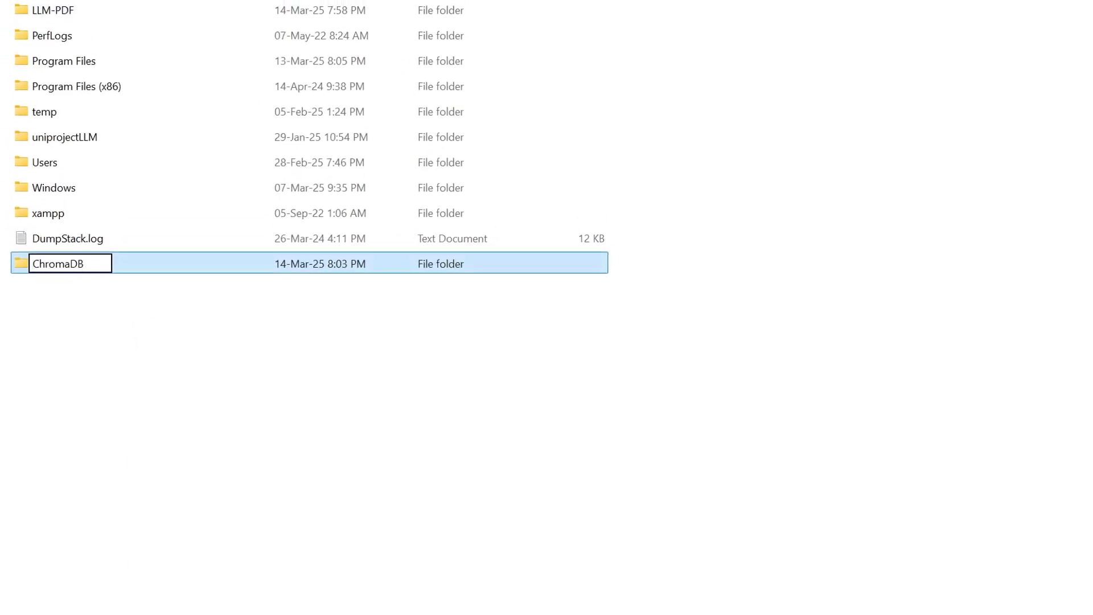
{"action": "key", "text": "Return"}
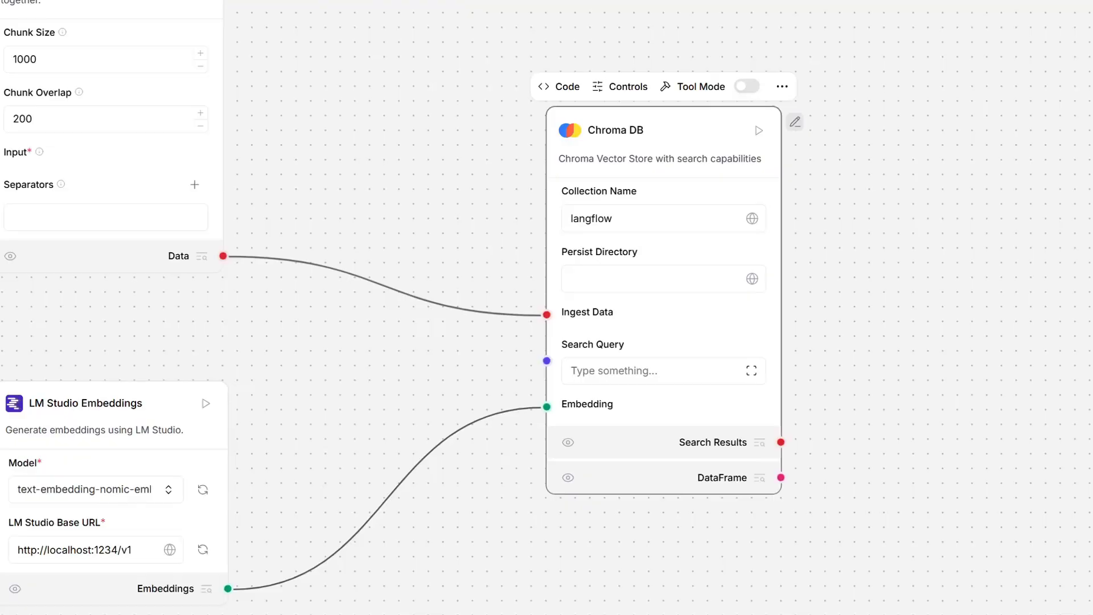
Switch back to Langflow and set the Chroma DB component's Persist Directory to C:\ChromaDB
{"action": "left_click", "coordinate": [654, 278]}
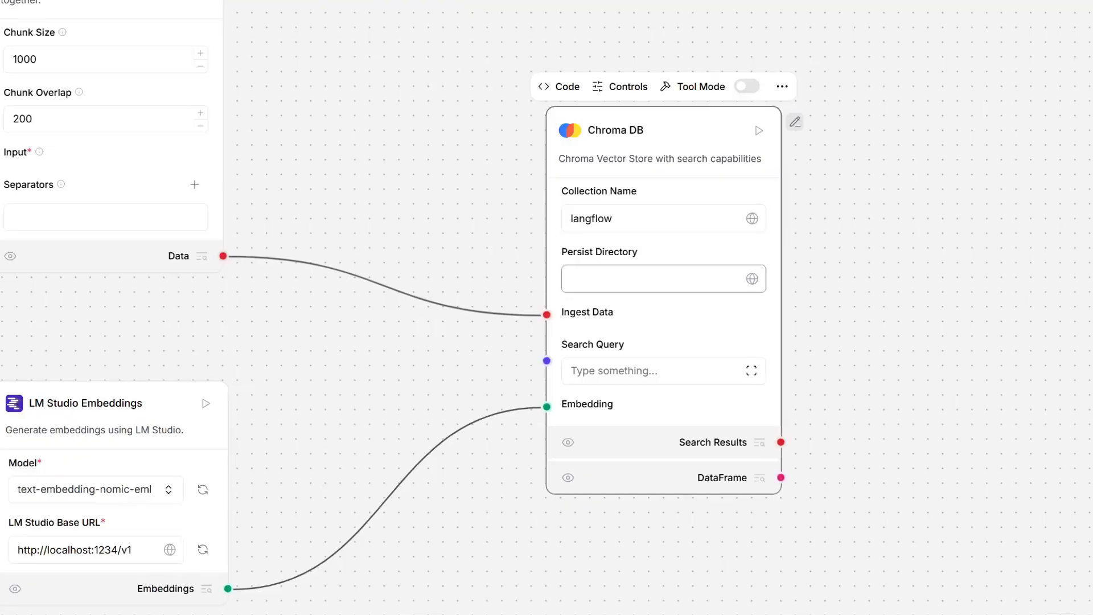
{"action": "left_click", "coordinate": [651, 278]}
{"action": "type", "text": "C:\\ChromaDB"}
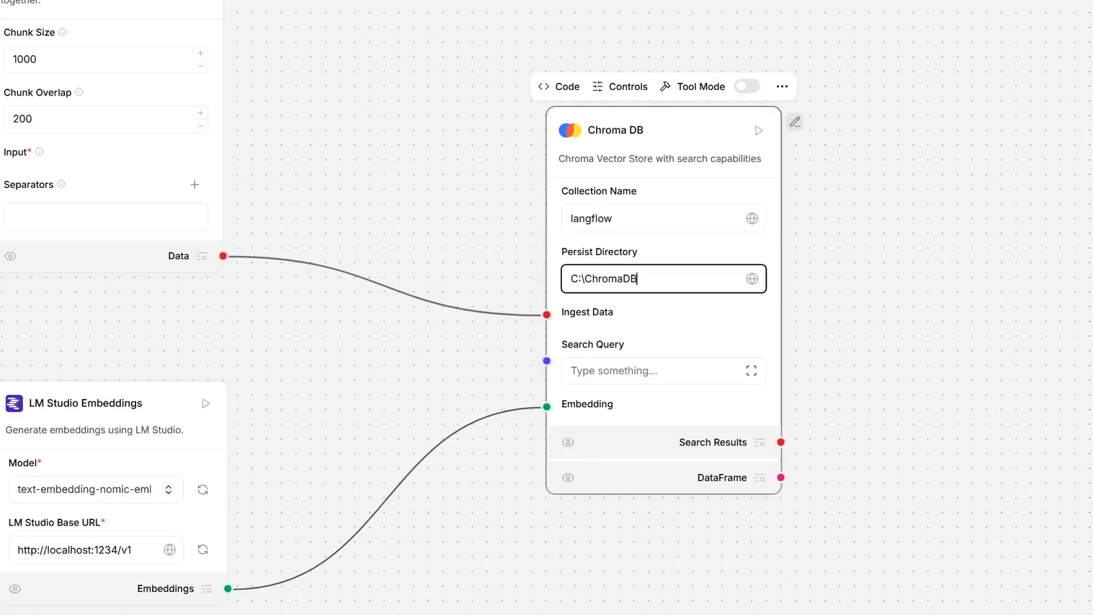
{"action": "left_click", "coordinate": [888, 279]}
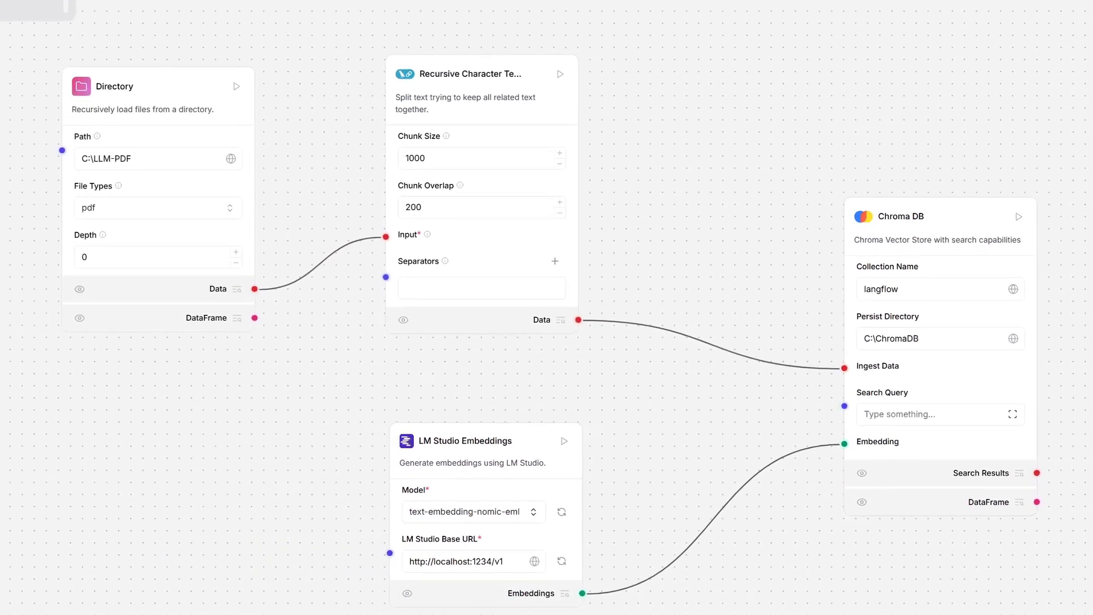
Move the Directory component farther down and left, away from the text splitter
{"action": "left_click_drag", "start_coordinate": [160, 86], "coordinate": [14, 305]}
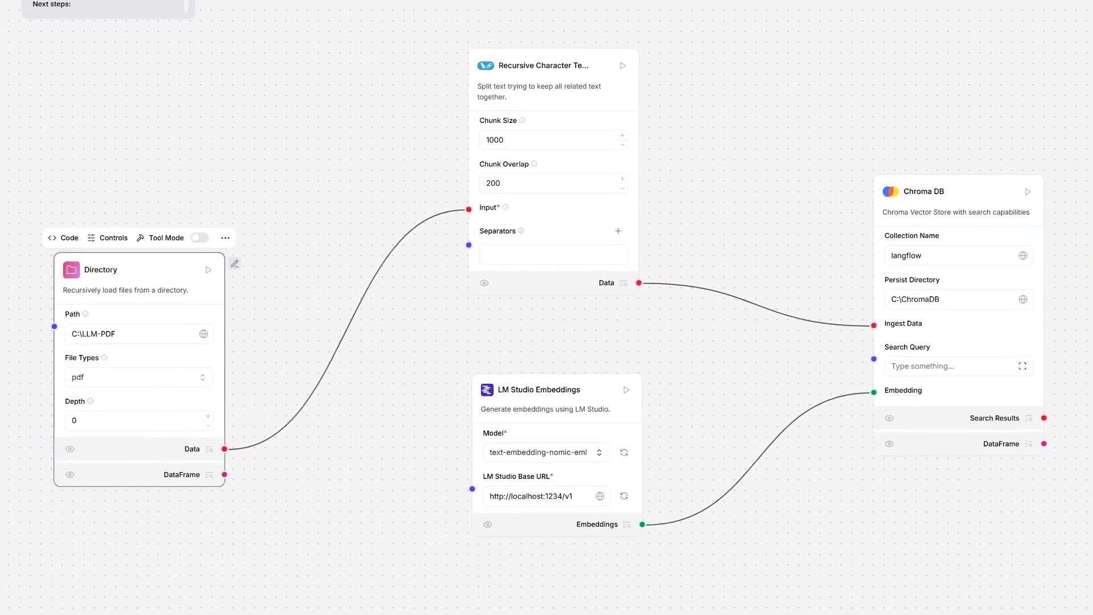
Move the Chat Input and Chat Output components farther up and right to free space above the PDF ingestion components
{"action": "left_click_drag", "start_coordinate": [546, 399], "coordinate": [480, 501]}
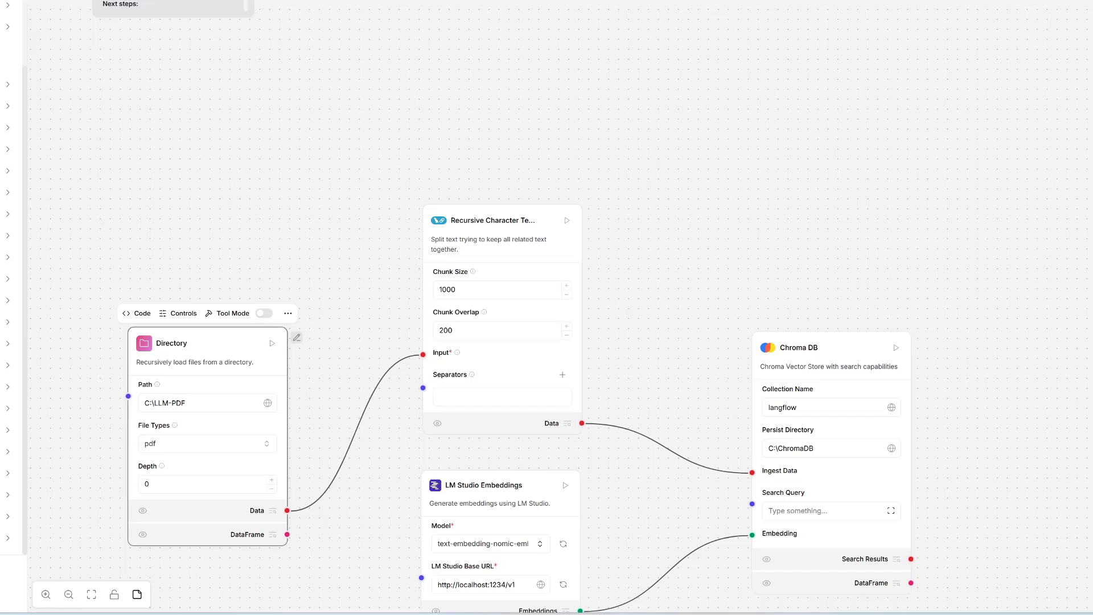
{"action": "left_click_drag", "start_coordinate": [666, 171], "coordinate": [592, 425]}
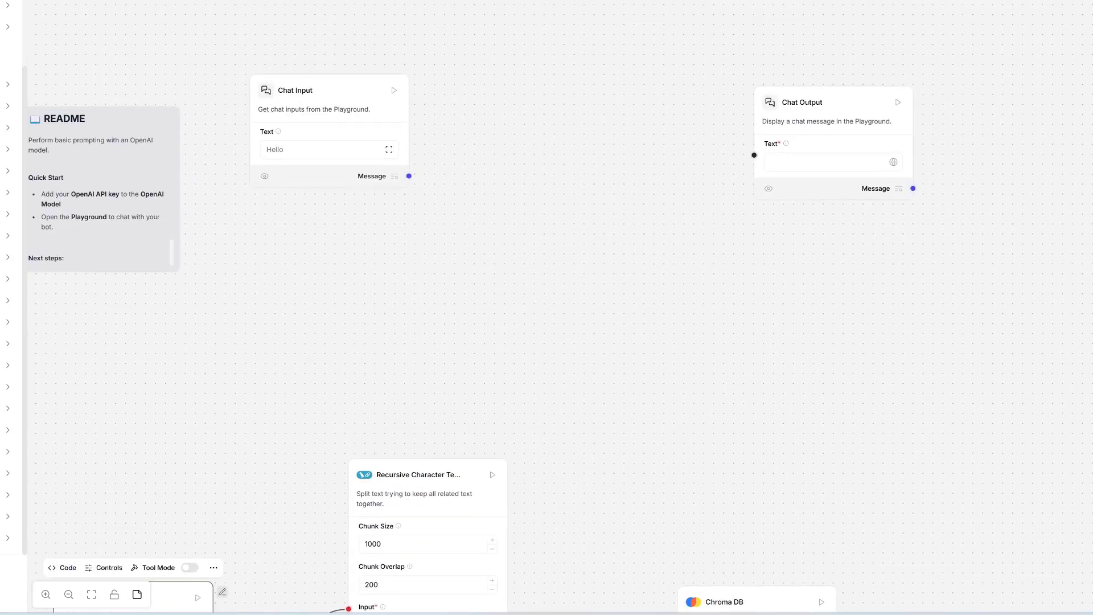
{"action": "left_click_drag", "start_coordinate": [318, 176], "coordinate": [418, 0]}
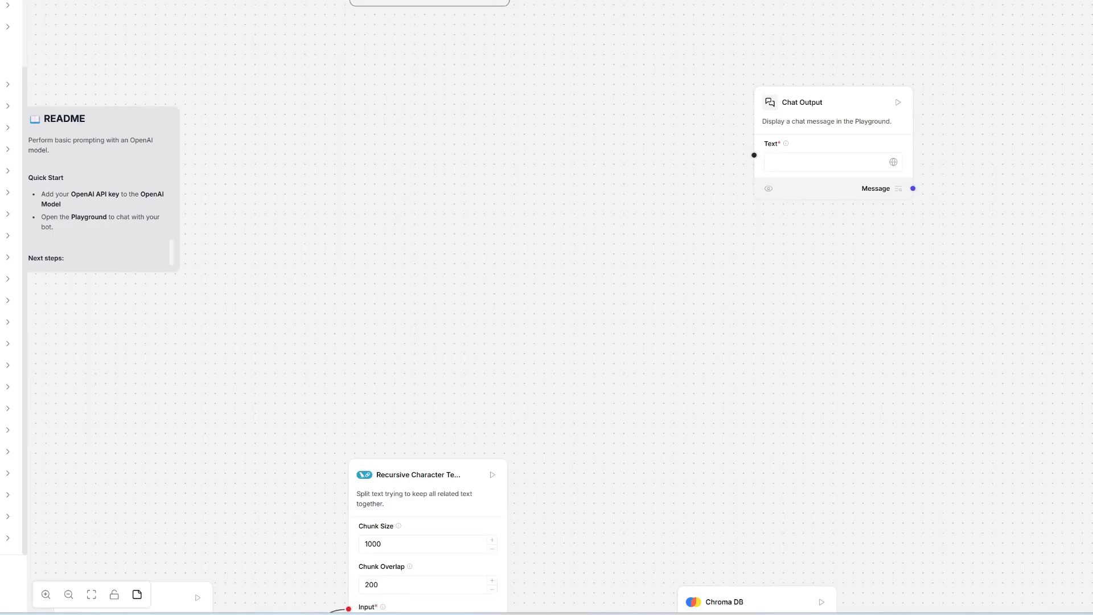
{"action": "left_click_drag", "start_coordinate": [802, 111], "coordinate": [1092, 0]}
{"action": "left_click_drag", "start_coordinate": [200, 32], "coordinate": [70, 95]}
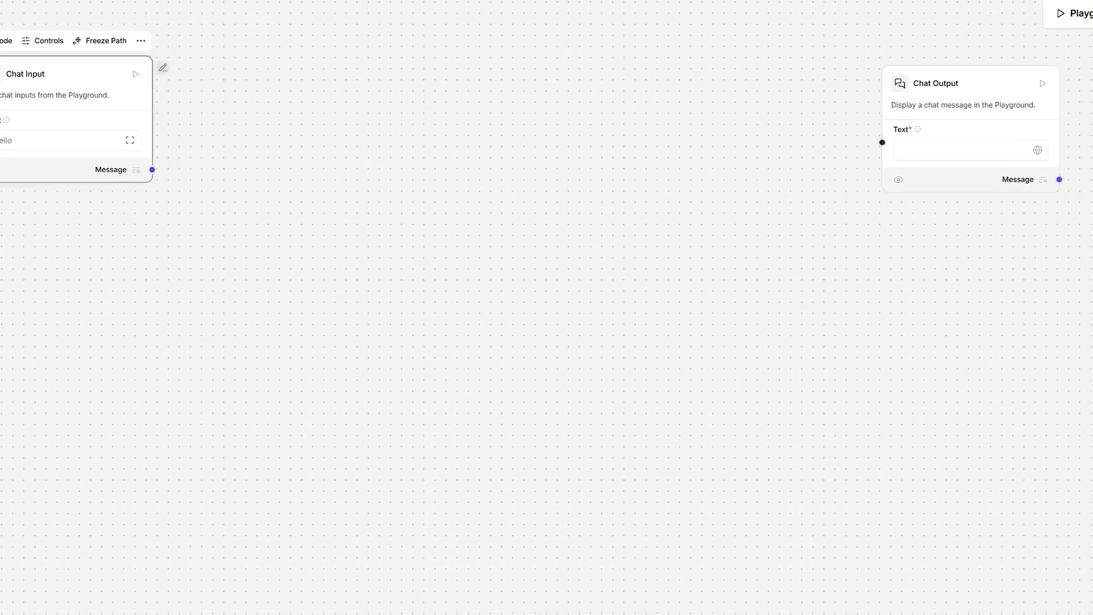
Duplicate the Chroma DB component and place the copy below and to the right of Chat Input, above the ingestion components
{"action": "scroll", "coordinate": [547, 308], "scroll_direction": "down", "scroll_amount": 10}
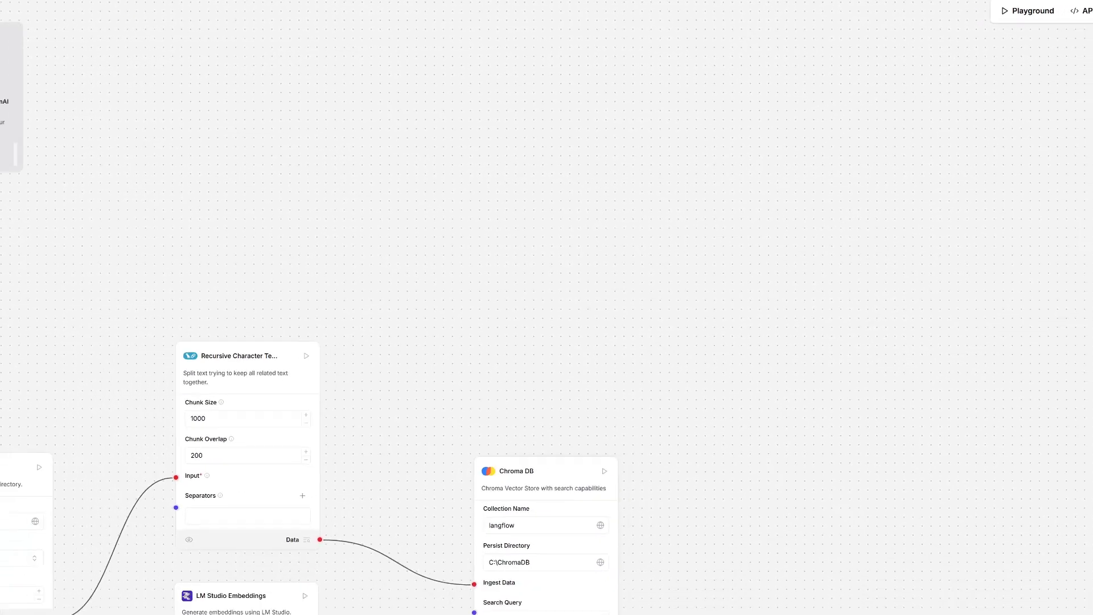
{"action": "right_click", "coordinate": [540, 477]}
{"action": "left_click", "coordinate": [540, 477]}
{"action": "left_click", "coordinate": [618, 444]}
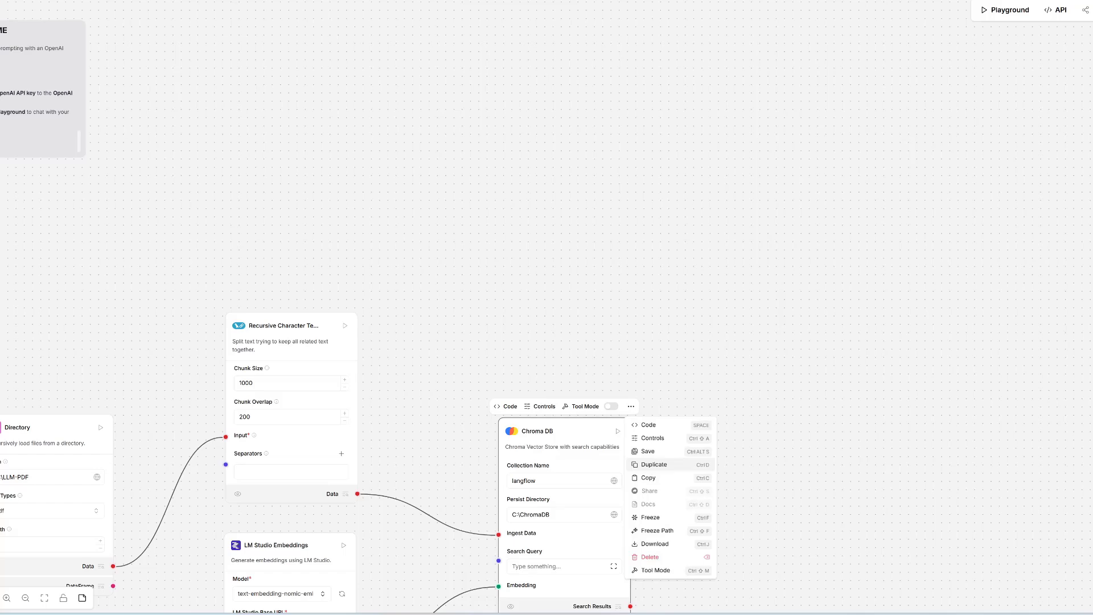
{"action": "left_click", "coordinate": [653, 464]}
{"action": "left_click_drag", "start_coordinate": [558, 435], "coordinate": [397, 31]}
{"action": "left_click_drag", "start_coordinate": [546, 170], "coordinate": [494, 429]}
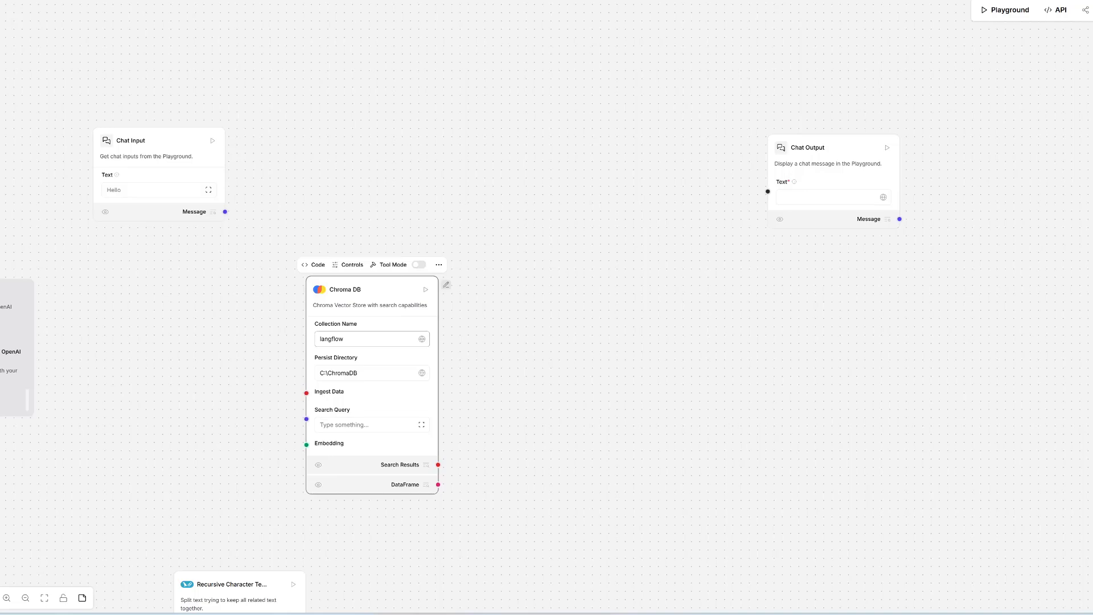
{"action": "left_click_drag", "start_coordinate": [373, 289], "coordinate": [383, 244]}
Connect Chat Input's Message to the copied Chroma DB's Search Query and spread the two components apart
{"action": "left_click_drag", "start_coordinate": [225, 211], "coordinate": [317, 374]}
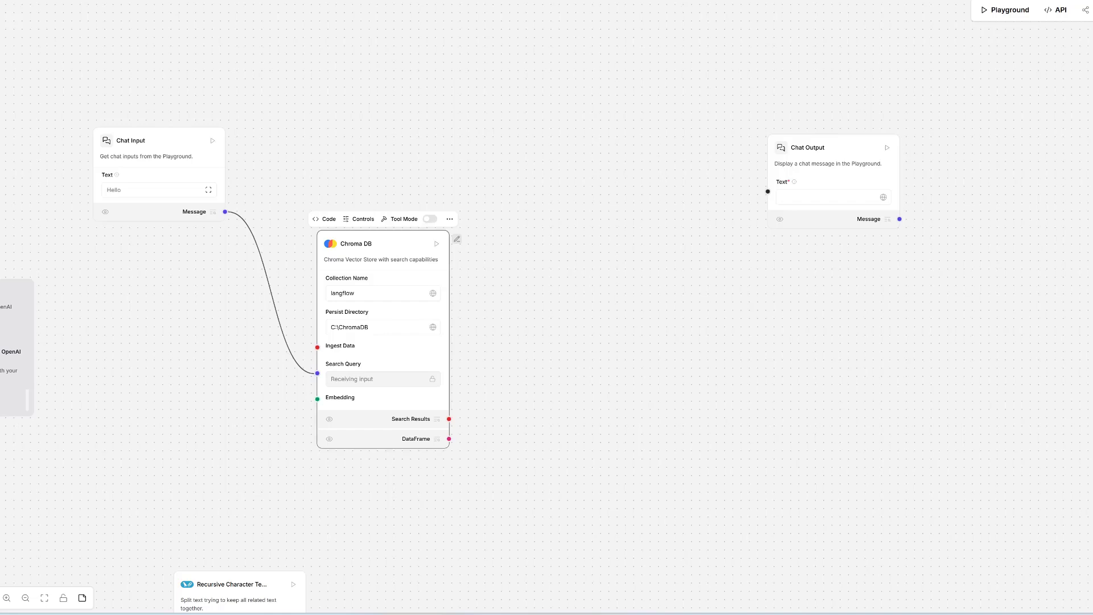
{"action": "left_click_drag", "start_coordinate": [384, 244], "coordinate": [438, 224]}
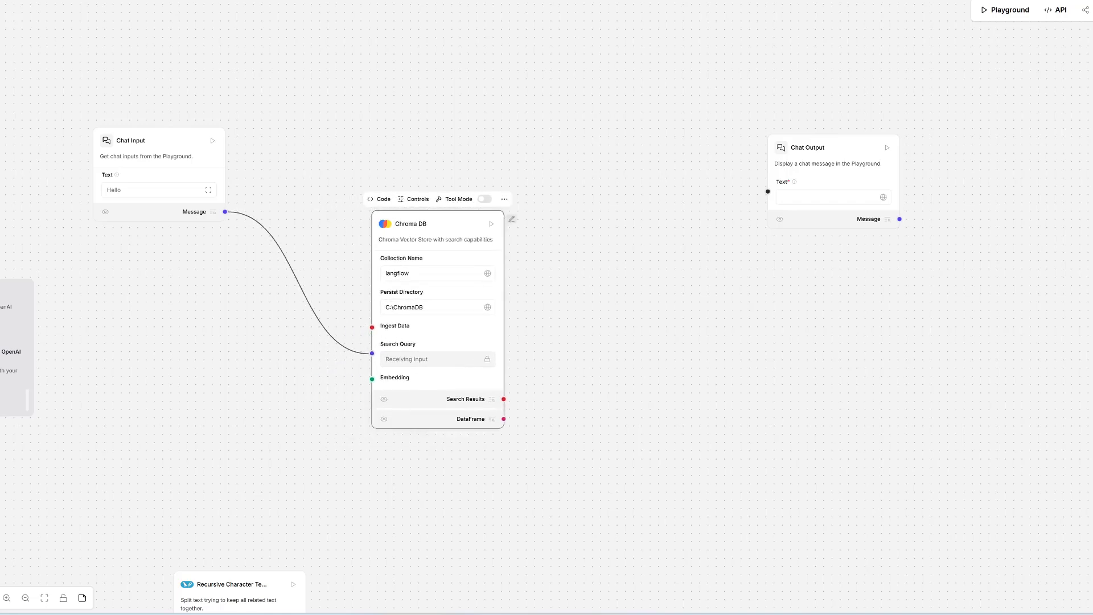
{"action": "left_click_drag", "start_coordinate": [158, 141], "coordinate": [123, 67]}
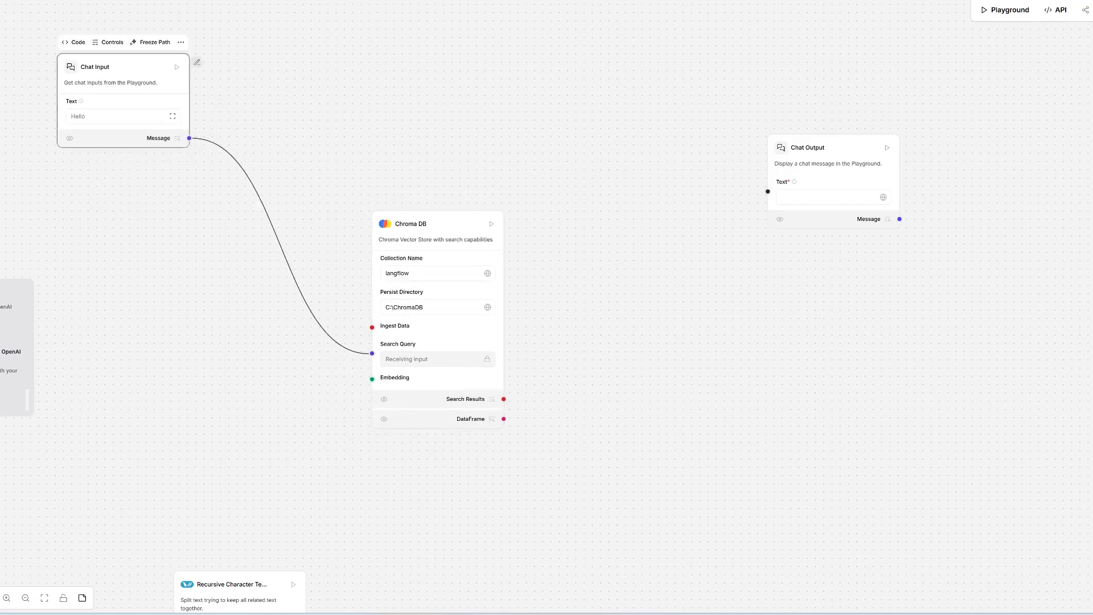
{"action": "left_click_drag", "start_coordinate": [438, 224], "coordinate": [400, 151]}
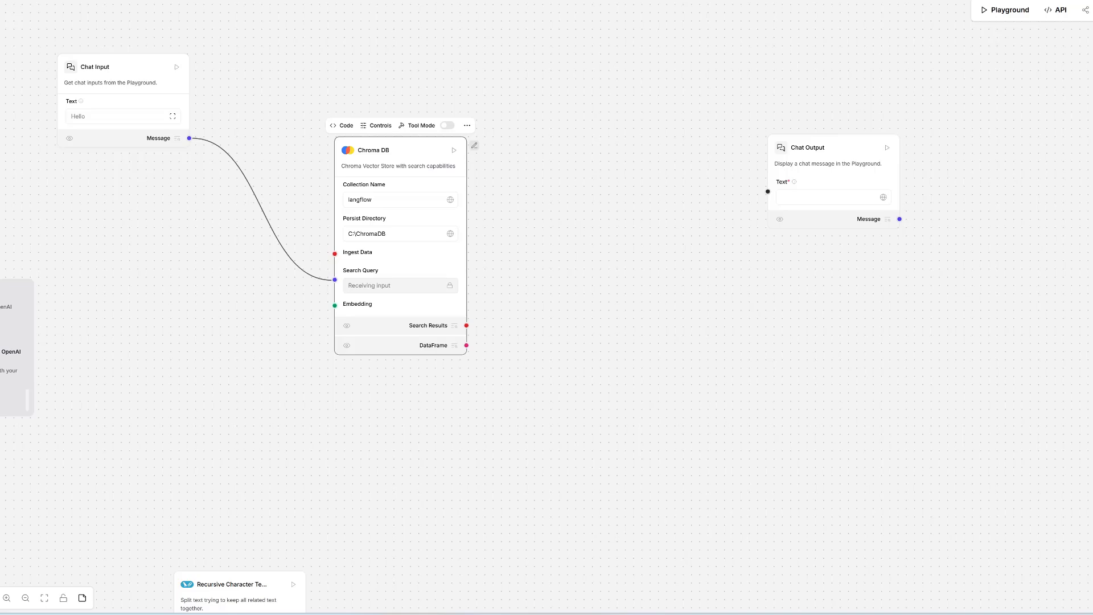
Duplicate the LM Studio Embeddings component, place the copy below Chat Input, and connect its Embeddings output to the copied Chroma DB's Embedding
{"action": "left_click_drag", "start_coordinate": [547, 398], "coordinate": [498, 230]}
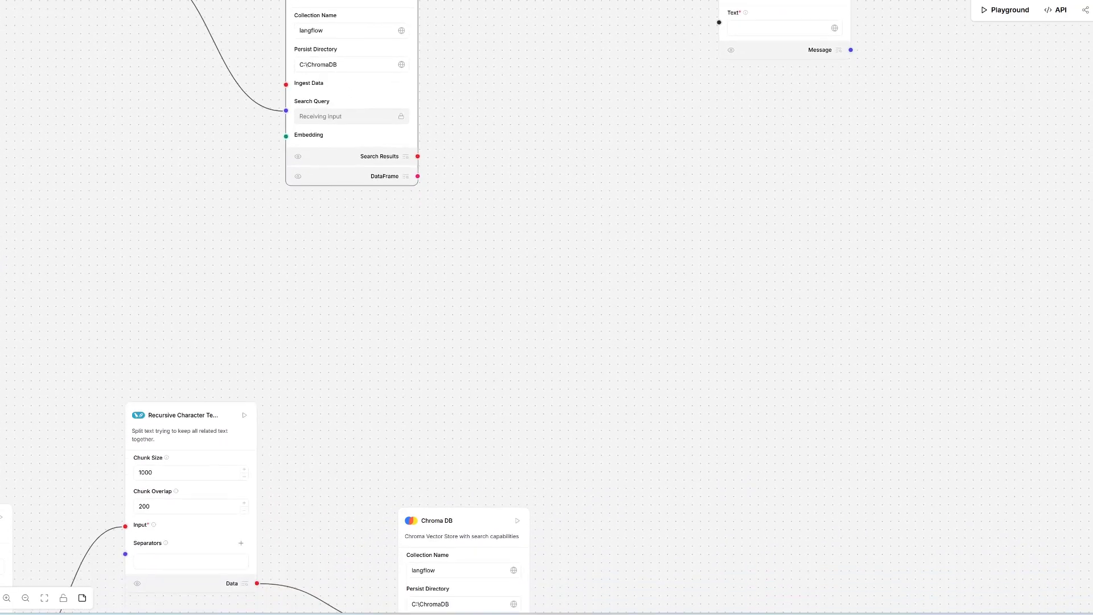
{"action": "left_click_drag", "start_coordinate": [569, 409], "coordinate": [552, 225]}
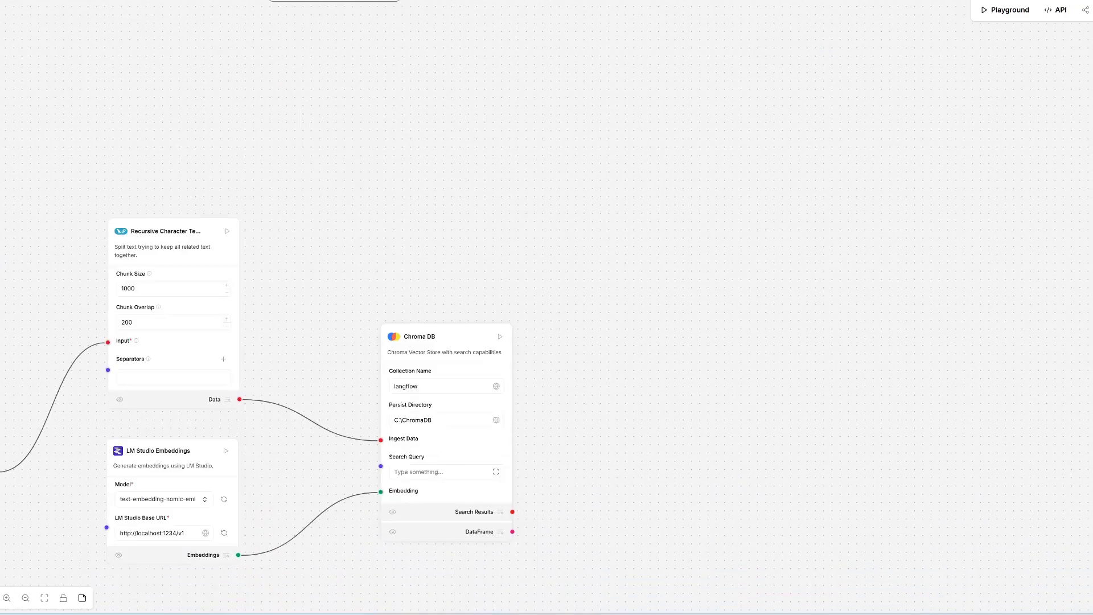
{"action": "left_click", "coordinate": [172, 458]}
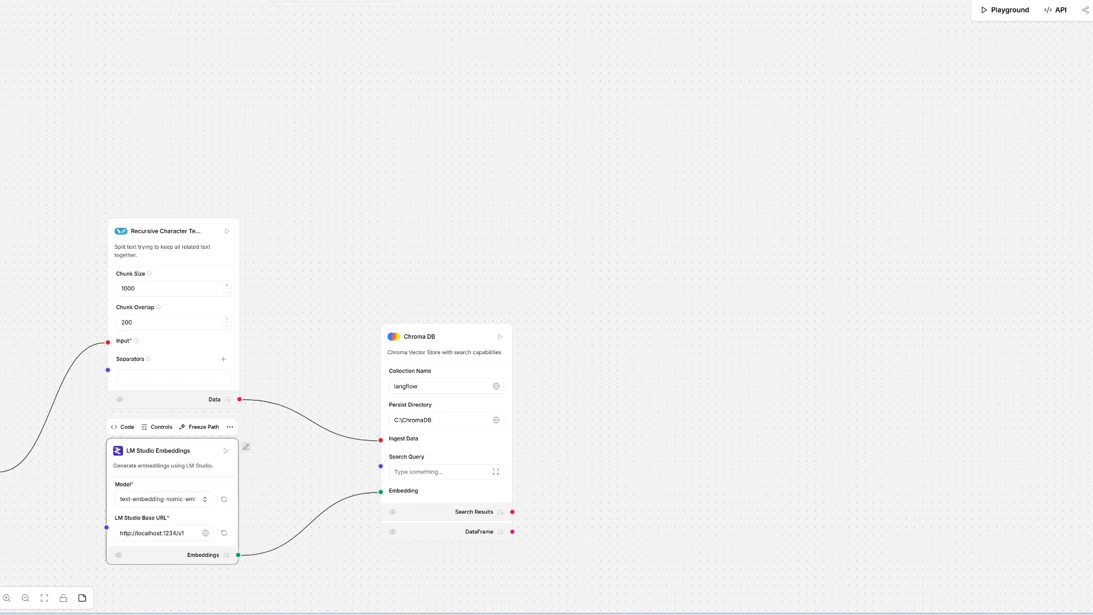
{"action": "left_click", "coordinate": [230, 426]}
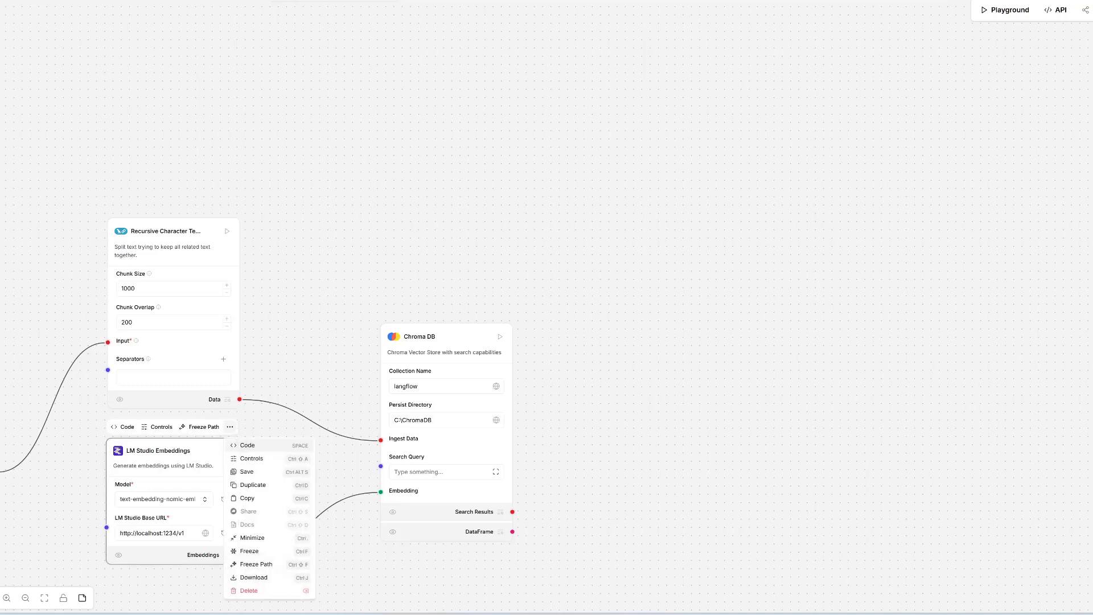
{"action": "left_click", "coordinate": [253, 484]}
{"action": "left_click_drag", "start_coordinate": [239, 248], "coordinate": [252, 61]}
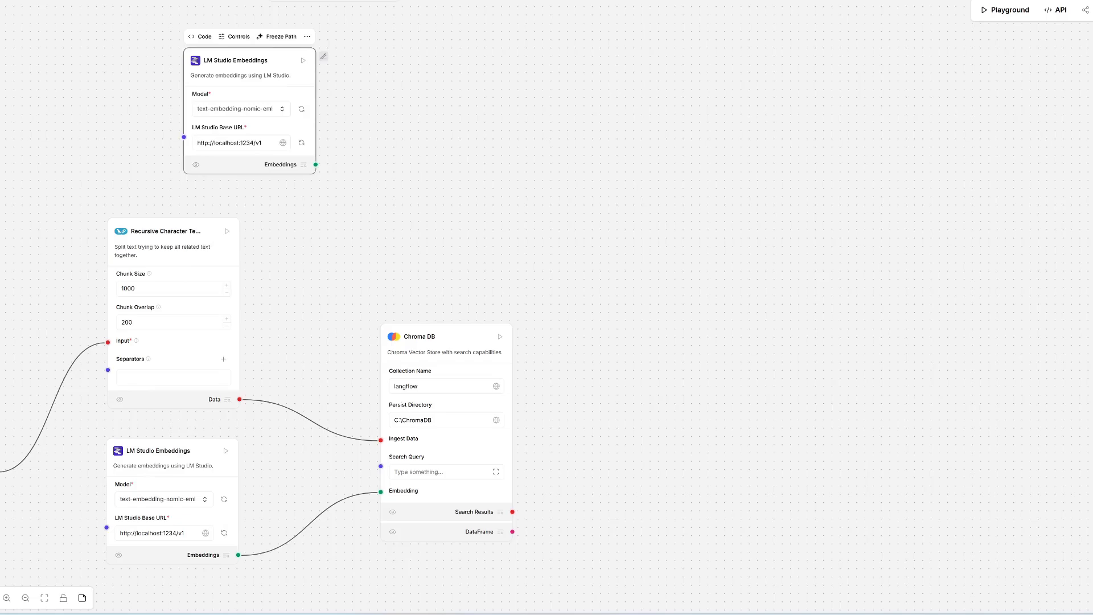
{"action": "left_click_drag", "start_coordinate": [388, 148], "coordinate": [371, 489]}
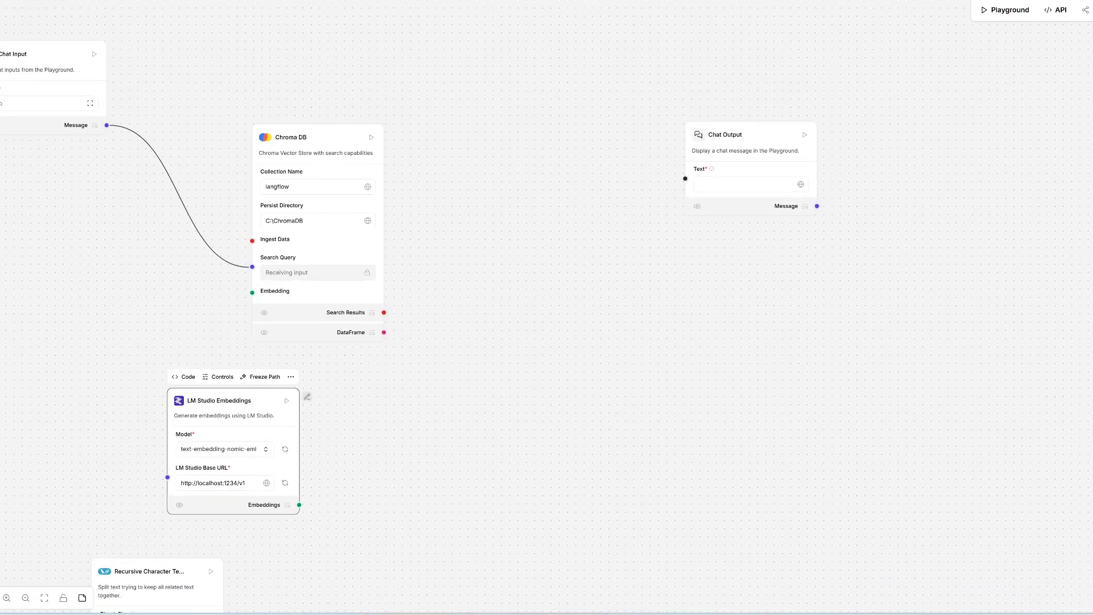
{"action": "left_click_drag", "start_coordinate": [231, 409], "coordinate": [58, 275]}
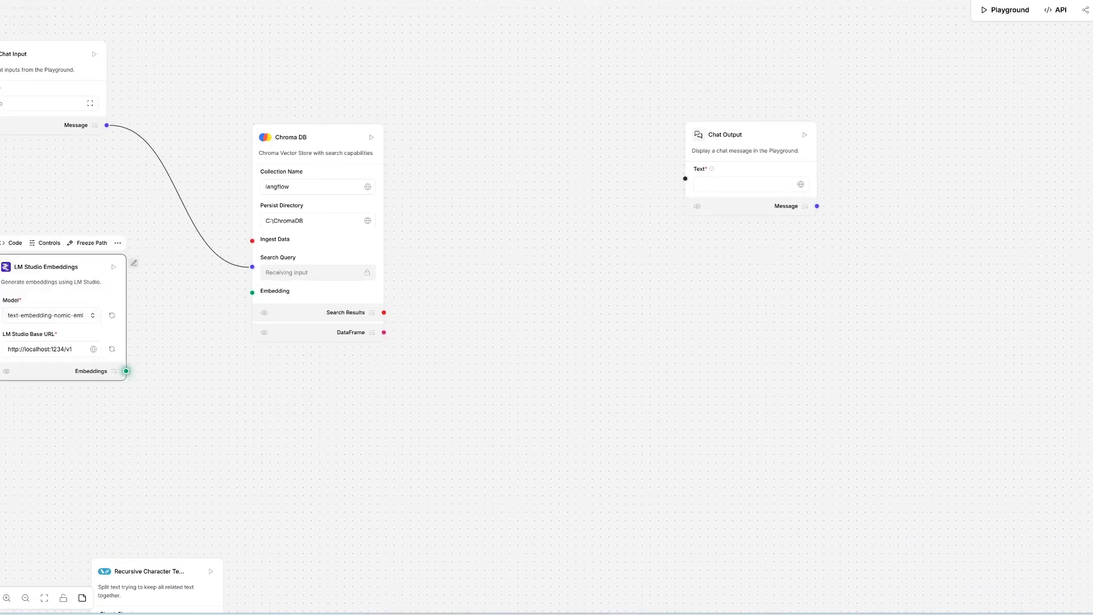
{"action": "left_click_drag", "start_coordinate": [126, 370], "coordinate": [252, 292]}
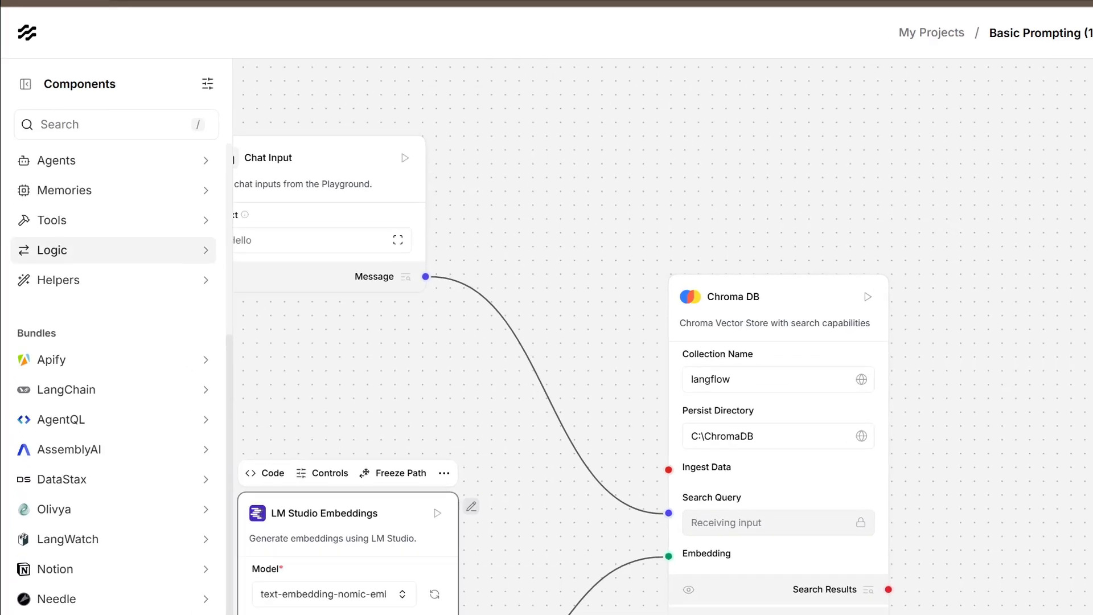
Find and add a Parse DataFrame component beside the copied Chroma DB, and connect Chroma DB's DataFrame output to its DataFrame input
{"action": "type", "text": "/"}
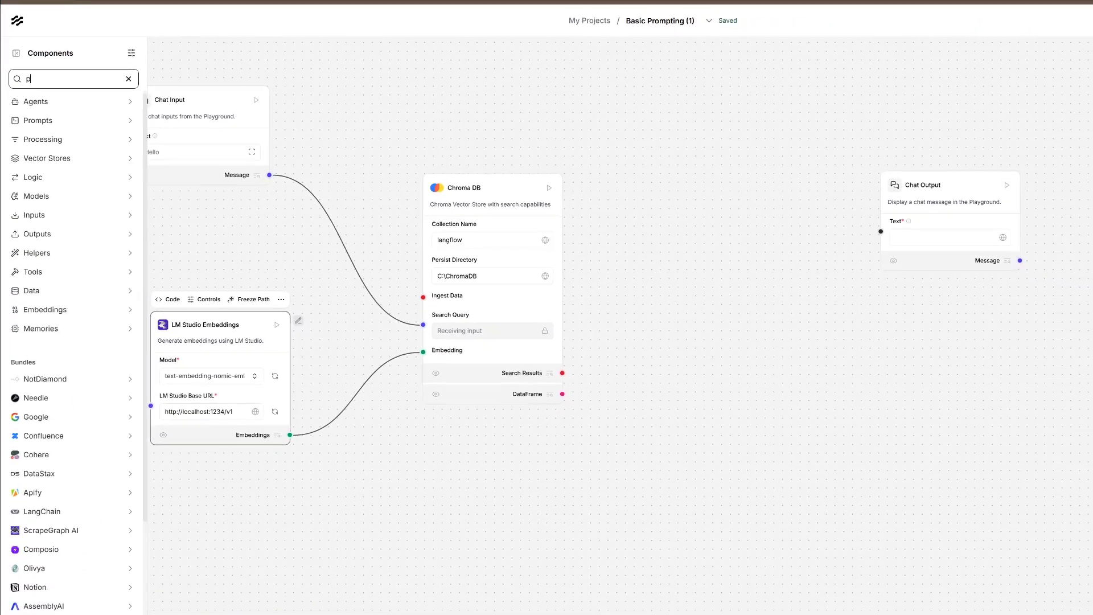
{"action": "type", "text": "parse"}
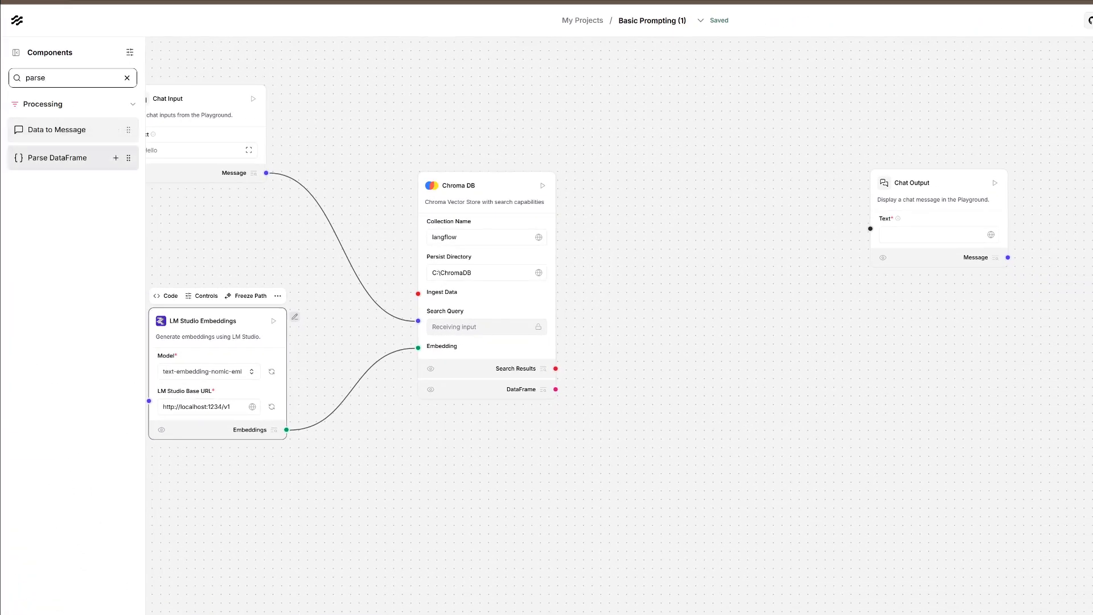
{"action": "left_click_drag", "start_coordinate": [57, 157], "coordinate": [660, 284]}
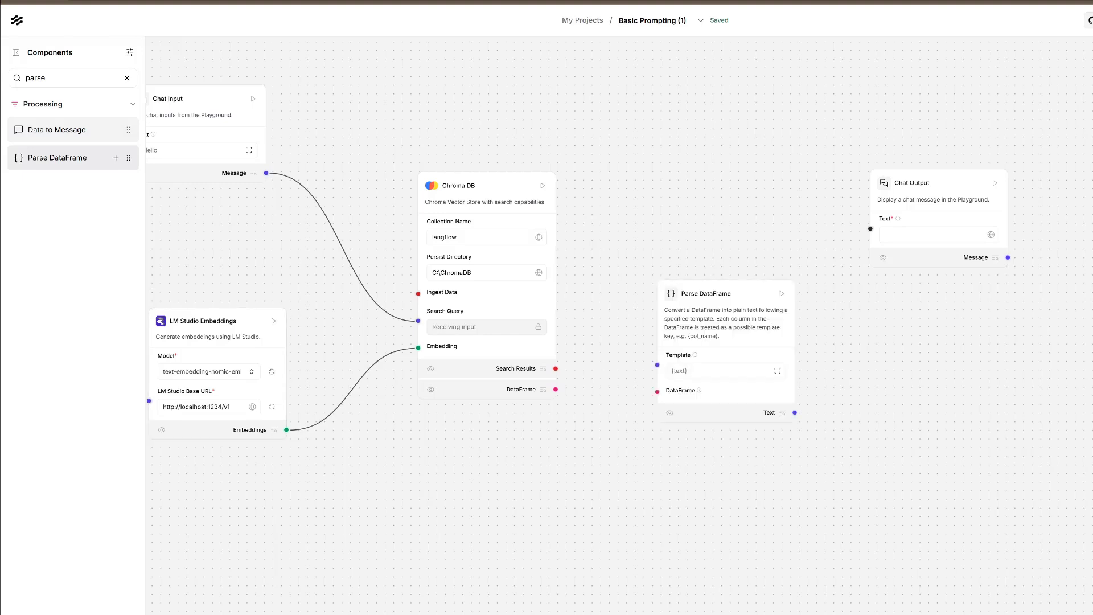
{"action": "left_click_drag", "start_coordinate": [556, 389], "coordinate": [657, 391]}
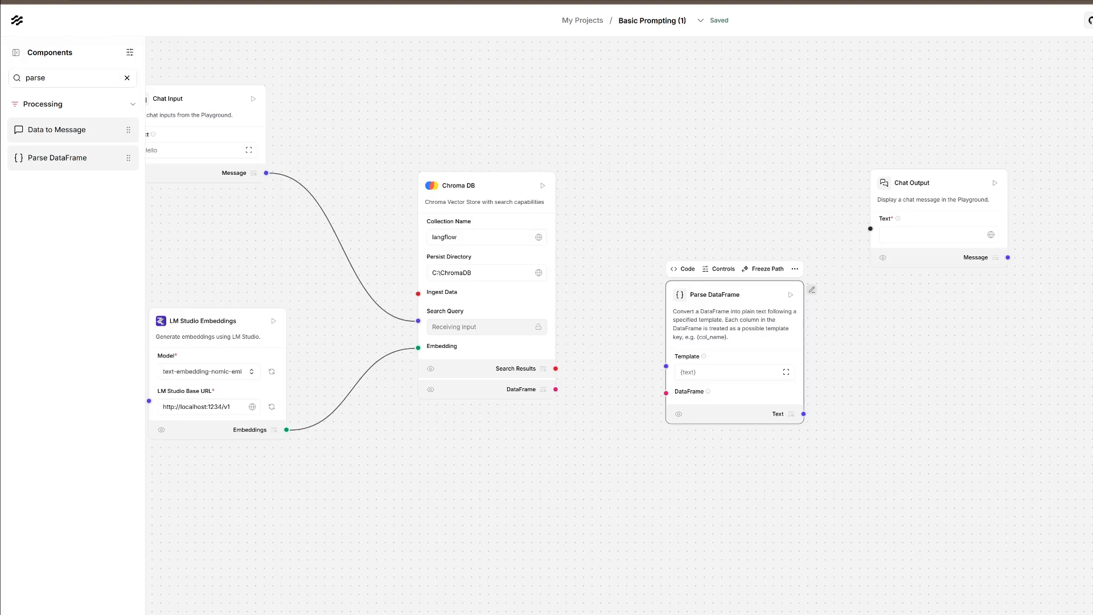
{"action": "left_click_drag", "start_coordinate": [556, 390], "coordinate": [666, 393]}
Move Chat Output farther right and add a Prompt component between Parse DataFrame and Chat Output
{"action": "left_click_drag", "start_coordinate": [940, 183], "coordinate": [1092, 162]}
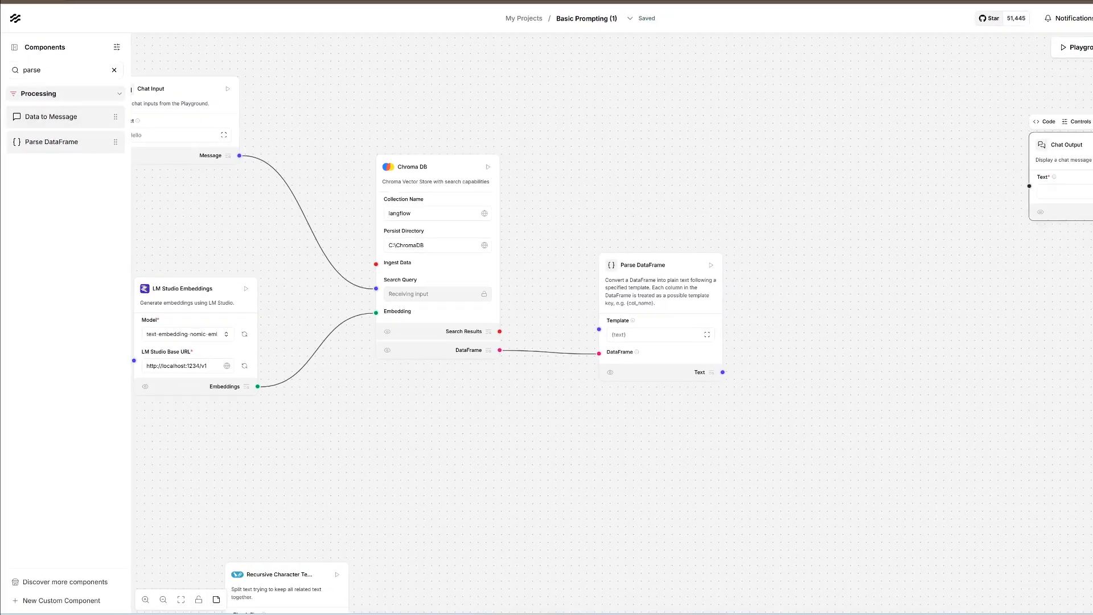
{"action": "left_click_drag", "start_coordinate": [47, 70], "coordinate": [22, 70]}
{"action": "type", "text": "prompt"}
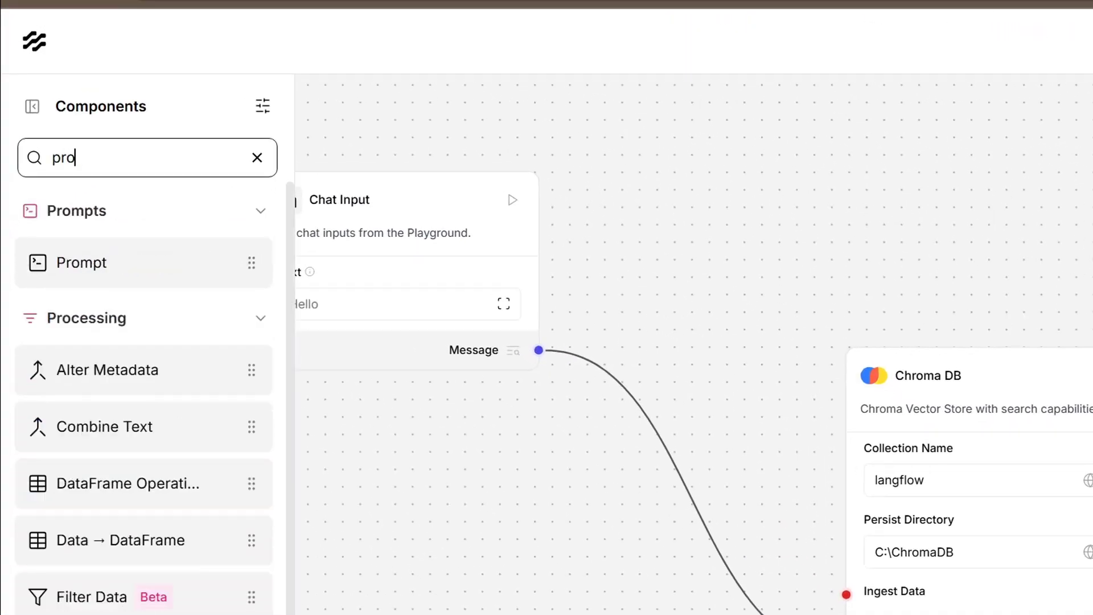
{"action": "left_click_drag", "start_coordinate": [85, 263], "coordinate": [797, 137]}
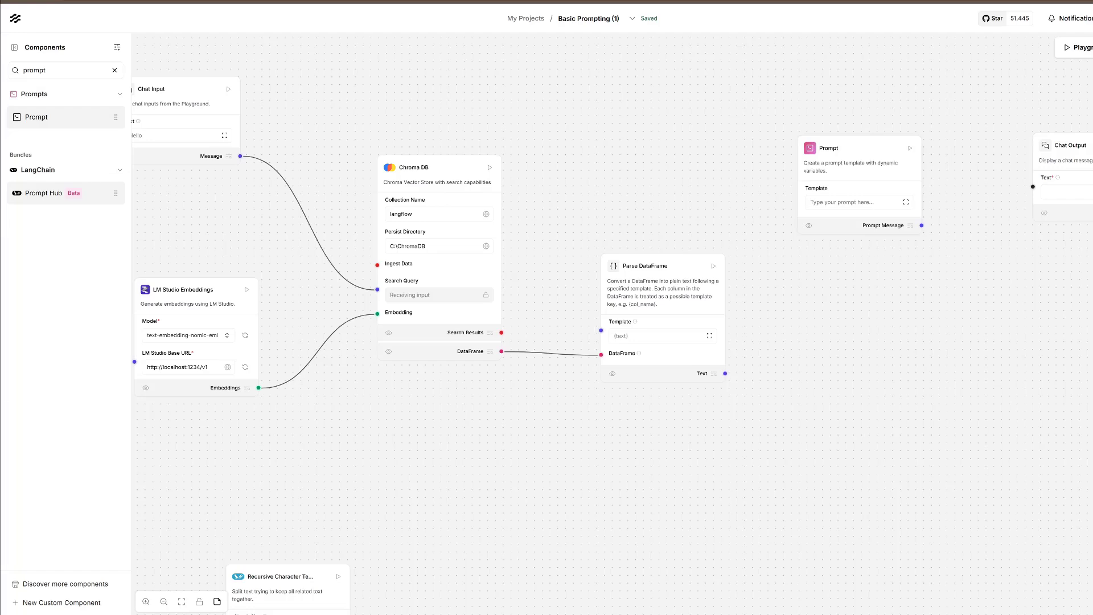
{"action": "left_click_drag", "start_coordinate": [848, 151], "coordinate": [844, 205]}
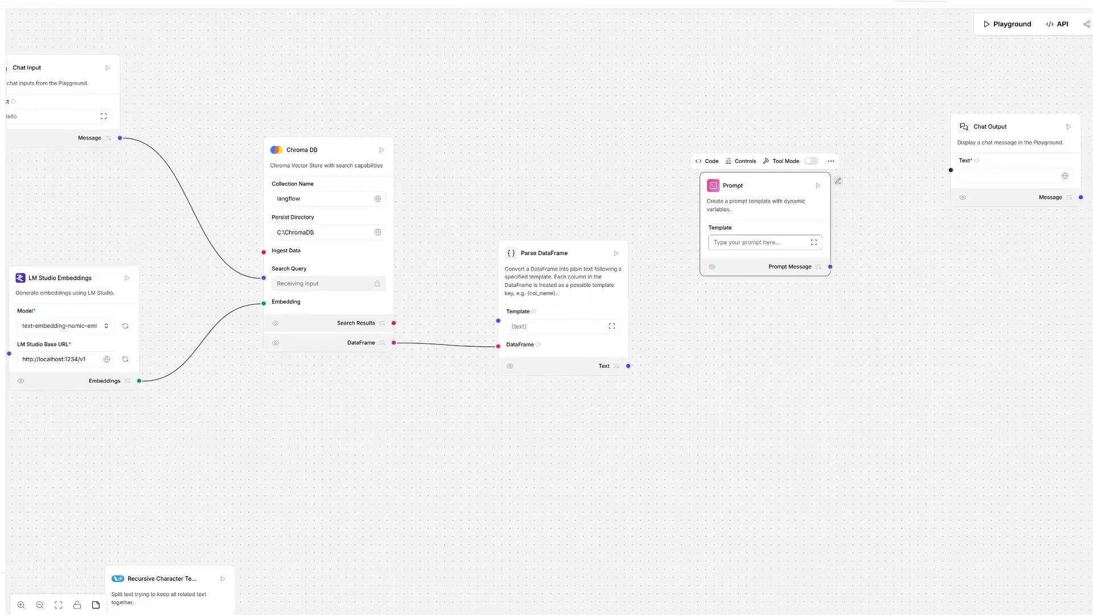
Fill in the Prompt template with "This is the context: {Context}", a blank line and "Be based only on the context and answer like a pirate!"
{"action": "left_click", "coordinate": [763, 242]}
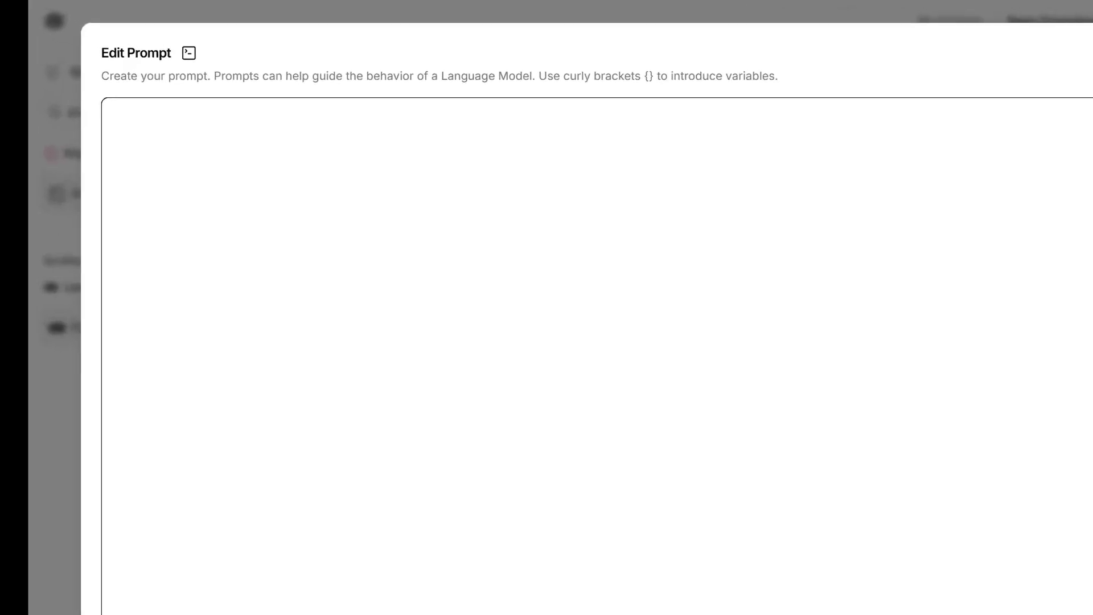
{"action": "type", "text": "This is the conte"}
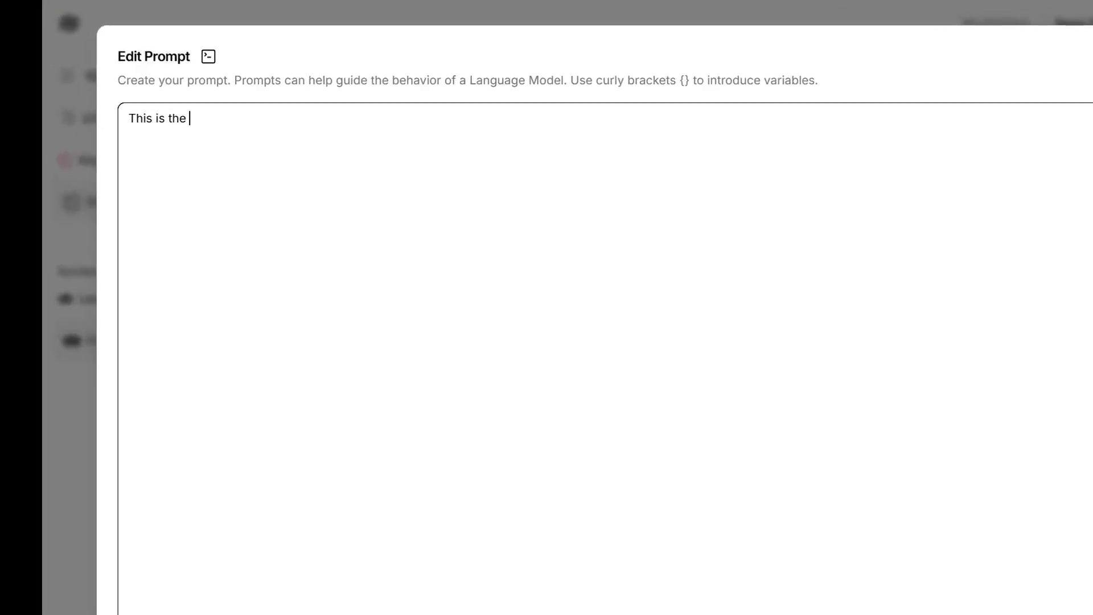
{"action": "type", "text": "xt"}
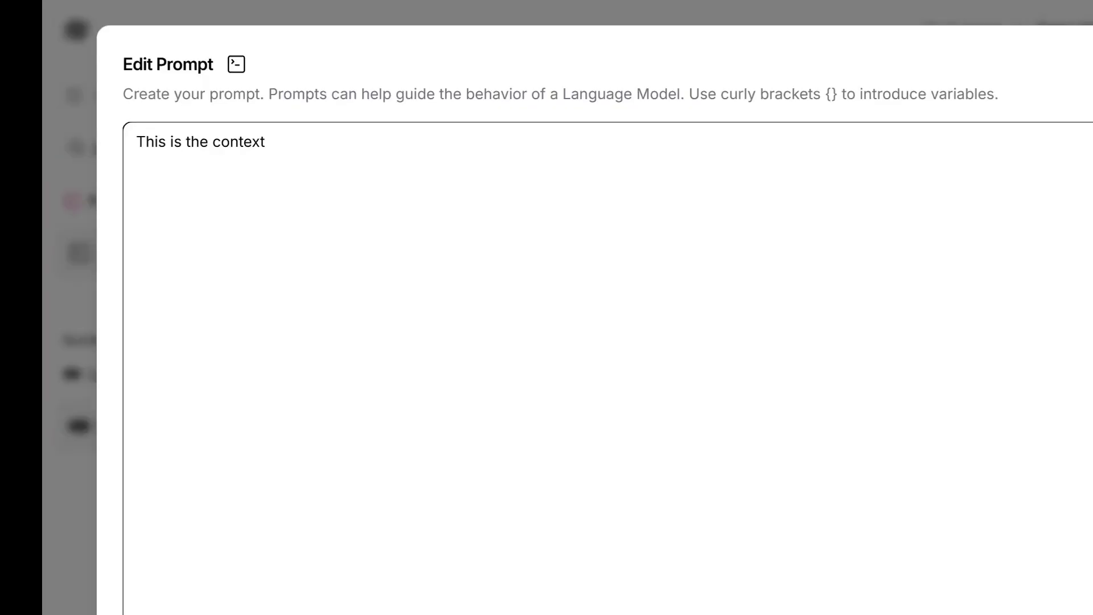
{"action": "type", "text": ": {Context}"}
{"action": "key", "text": "Return"}
{"action": "key", "text": "Return"}
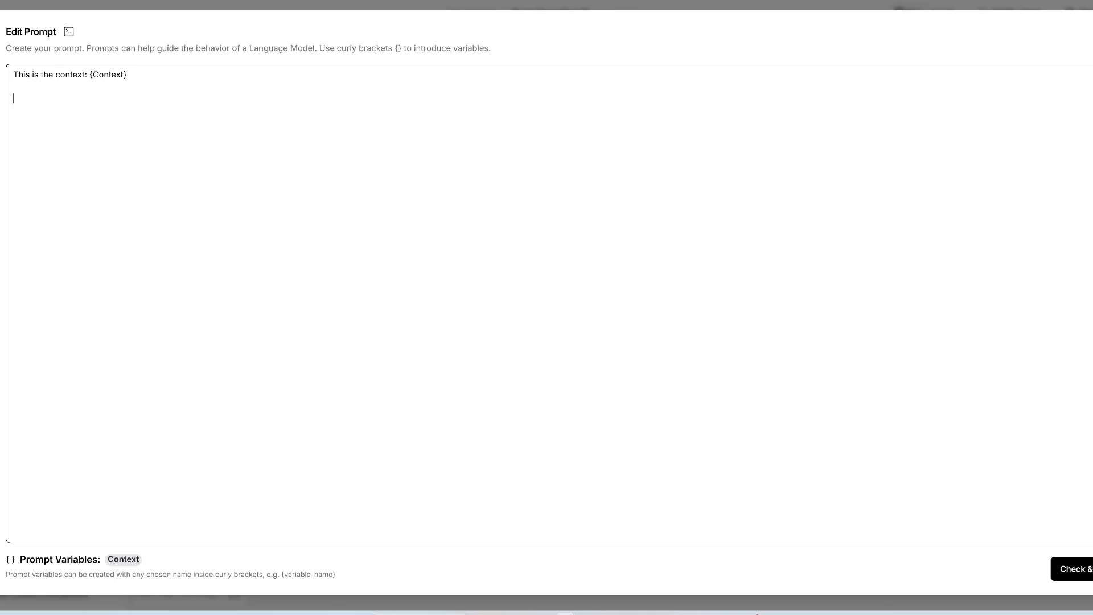
{"action": "type", "text": "Be based only on the context and"}
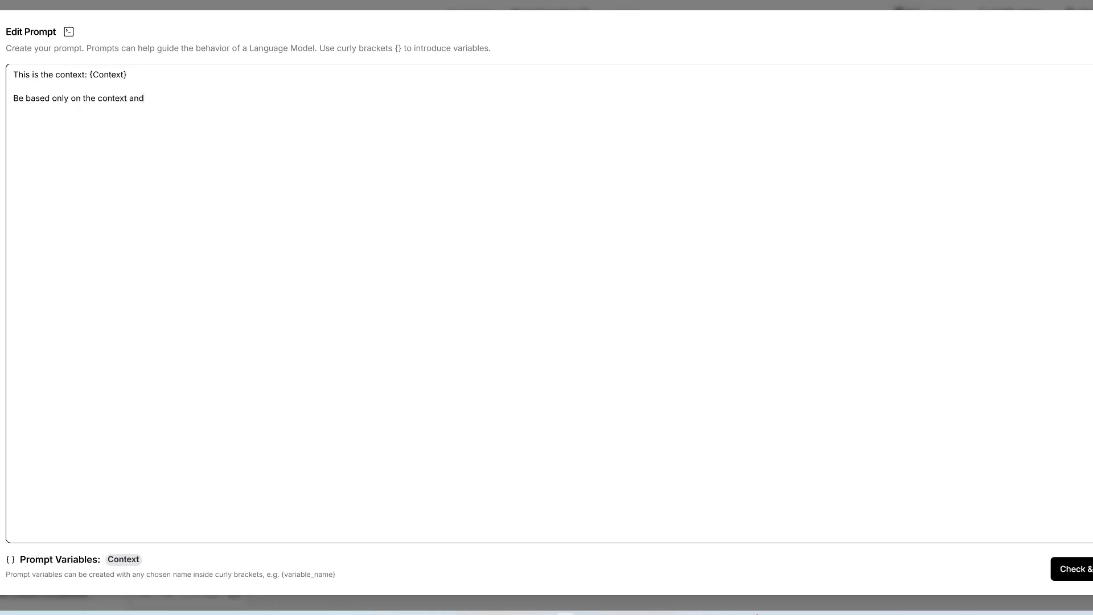
{"action": "type", "text": " answer like a pirate! If you do not f"}
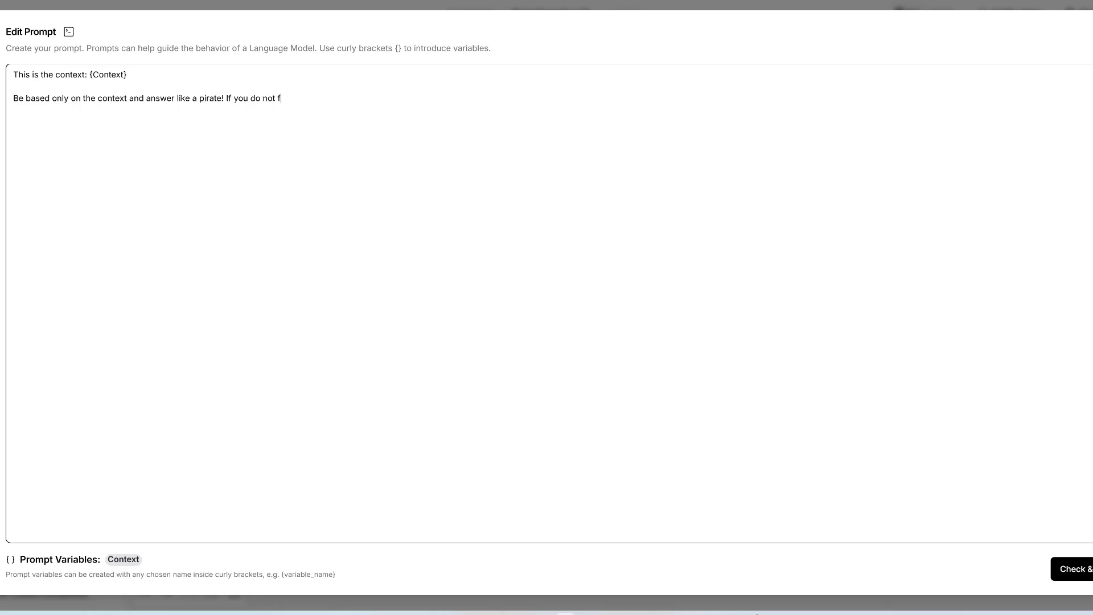
Complete the template with "If you do not find the answer to the context, then say "Grrrr....I do not know the answer!""
{"action": "type", "text": "ind the answer to the context,"}
{"action": "key", "text": "BackSpace"}
{"action": "type", "text": ", the"}
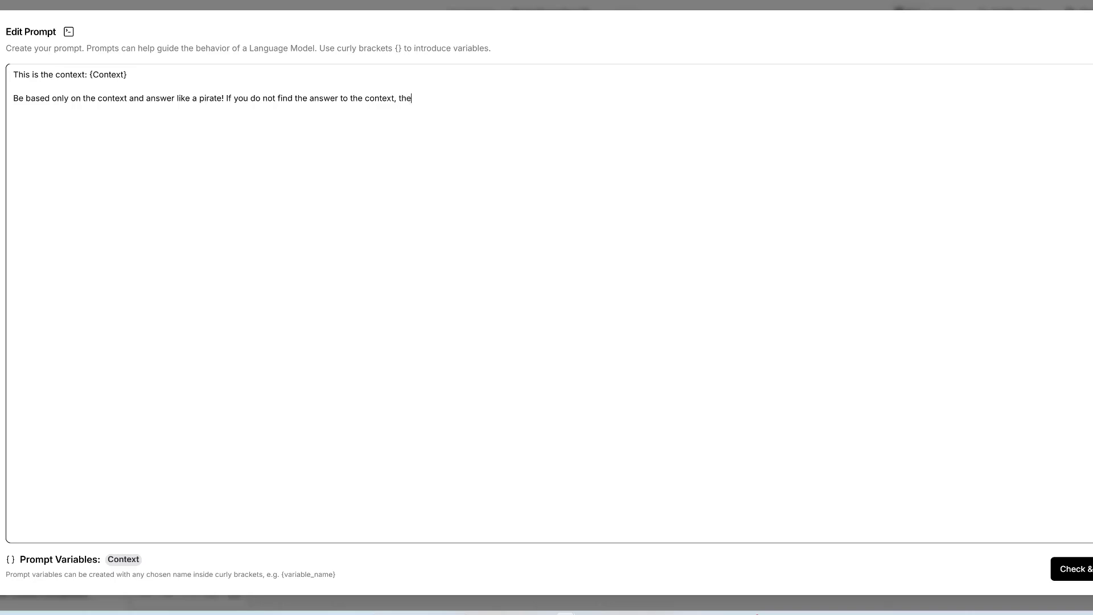
{"action": "type", "text": "n say \"Grrrr....I d o not know the answer!\""}
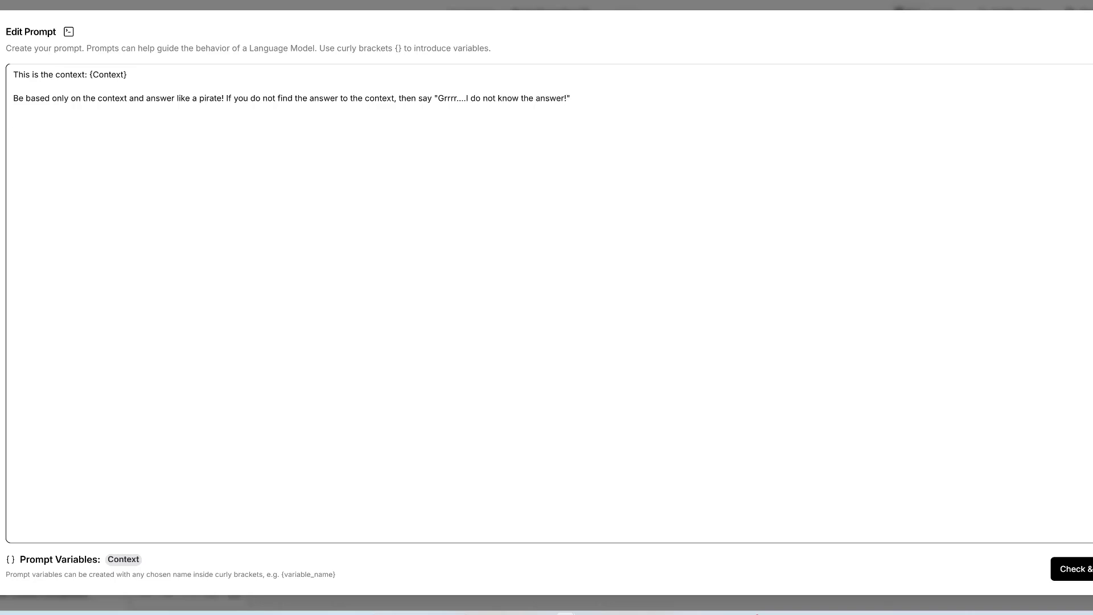
Add a separate "Questions:" line with the variable {Question} at the end of the template and save the prompt
{"action": "key", "text": "Return"}
{"action": "key", "text": "Return"}
{"action": "type", "text": "Questions: {Questions}"}
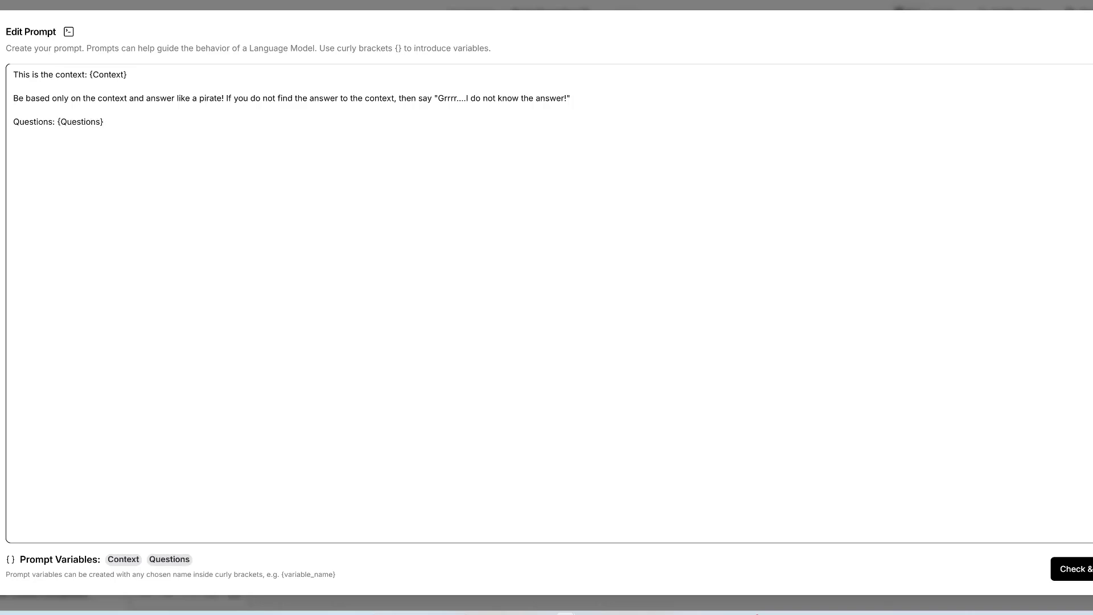
{"action": "key", "text": "Tab"}
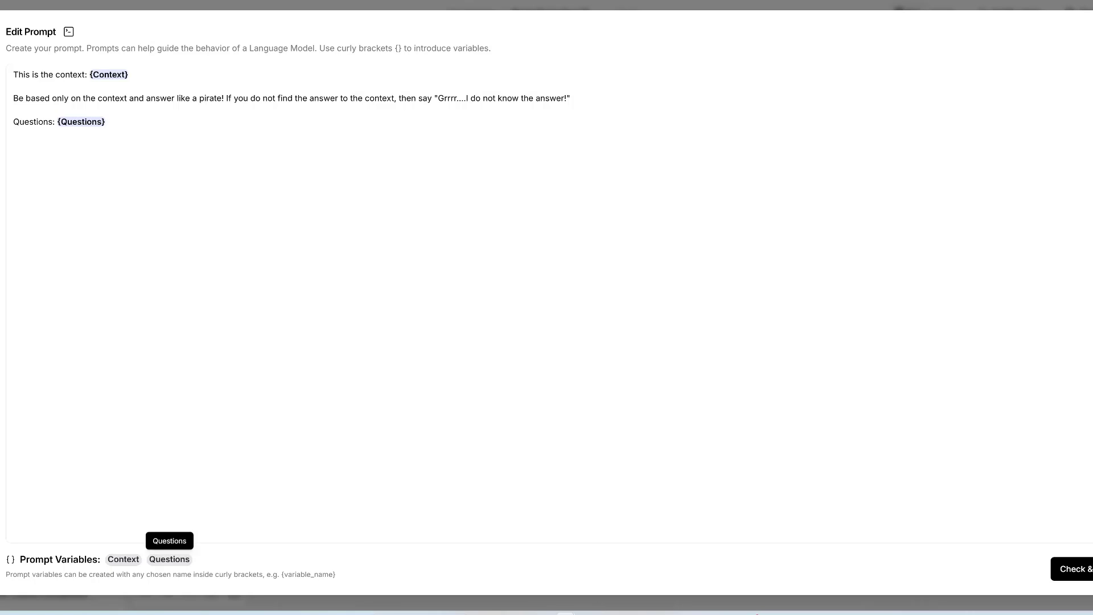
{"action": "left_click", "coordinate": [101, 122]}
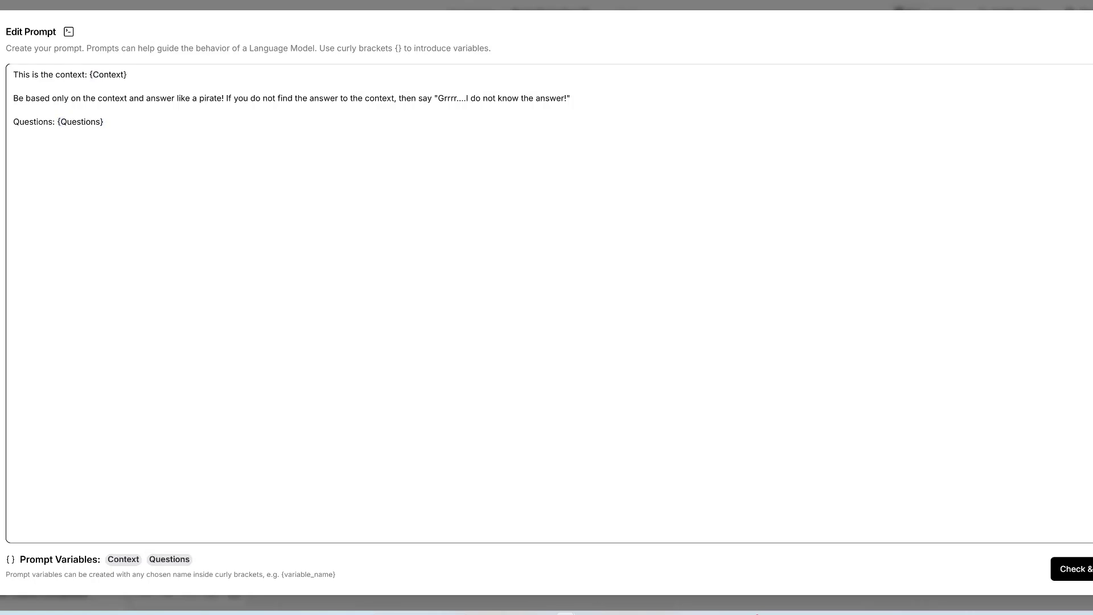
{"action": "key", "text": "BackSpace"}
{"action": "left_click", "coordinate": [1072, 569]}
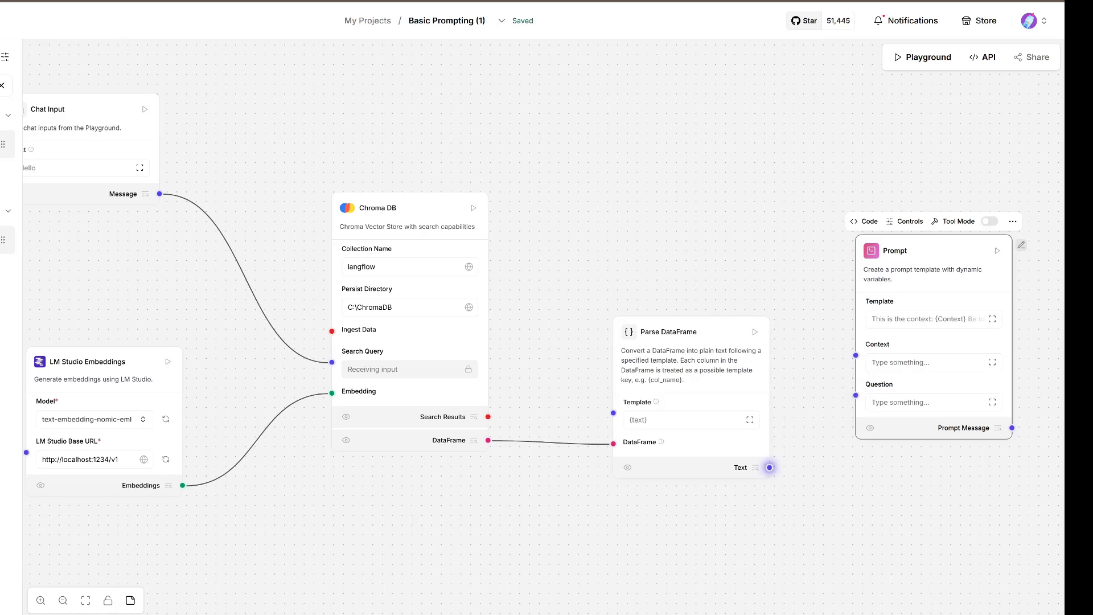
Connect Parse DataFrame's Text output to the Prompt's Context and Chat Input's Message output to its Question, moving both end components up
{"action": "left_click_drag", "start_coordinate": [769, 468], "coordinate": [855, 355]}
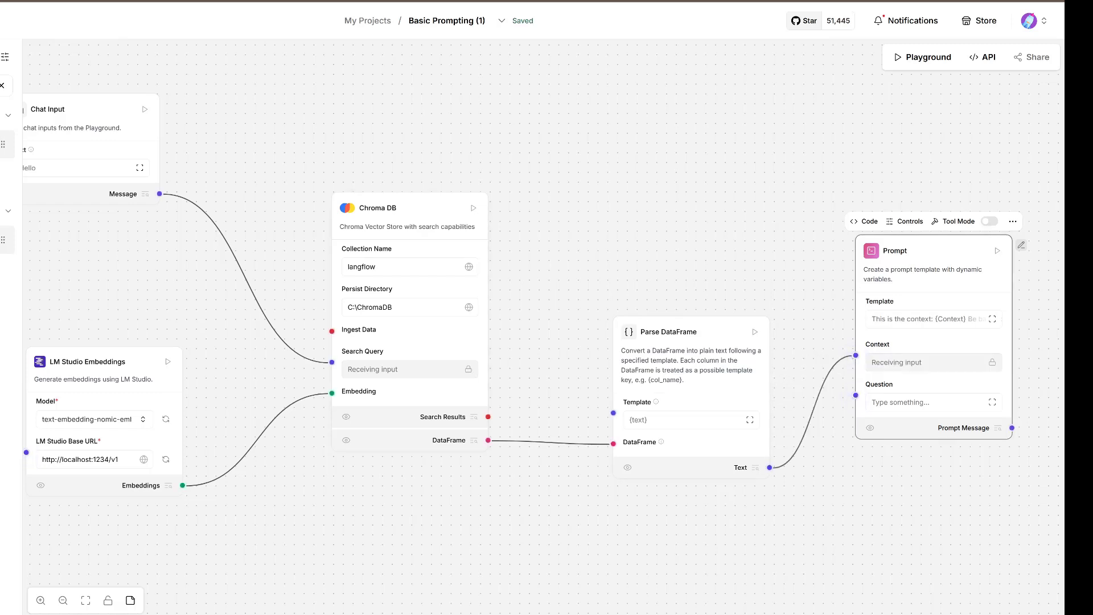
{"action": "left_click_drag", "start_coordinate": [910, 343], "coordinate": [904, 258]}
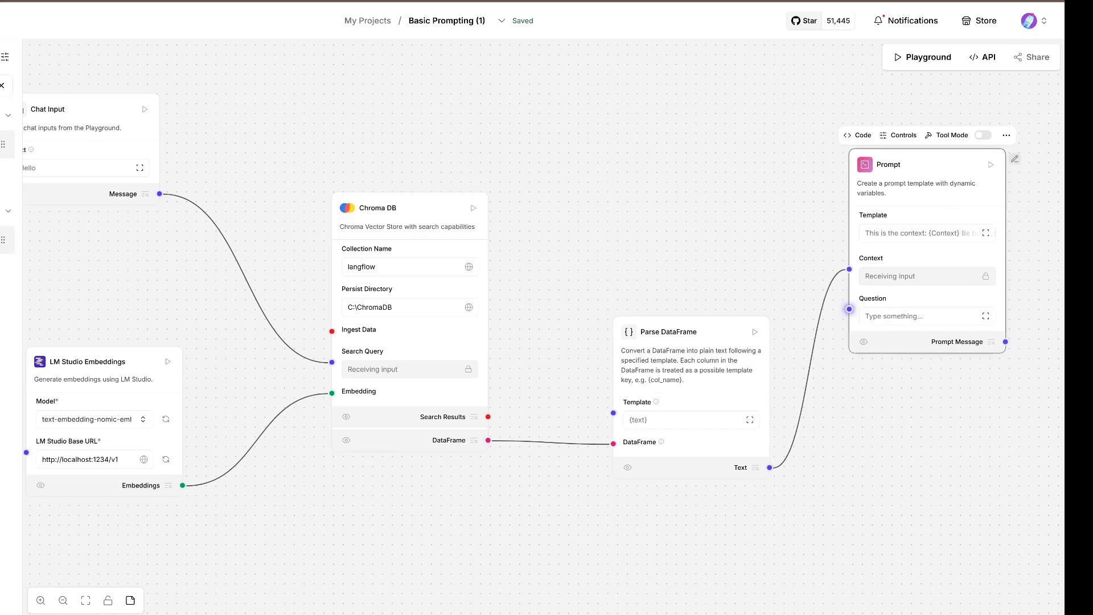
{"action": "left_click_drag", "start_coordinate": [96, 128], "coordinate": [107, 99]}
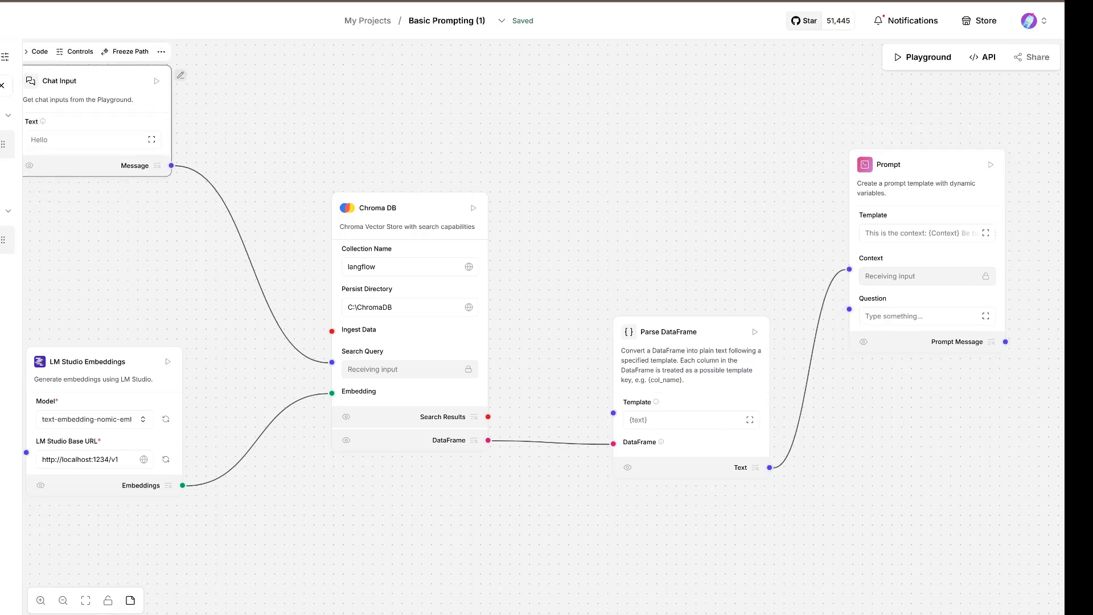
{"action": "left_click_drag", "start_coordinate": [170, 166], "coordinate": [848, 309]}
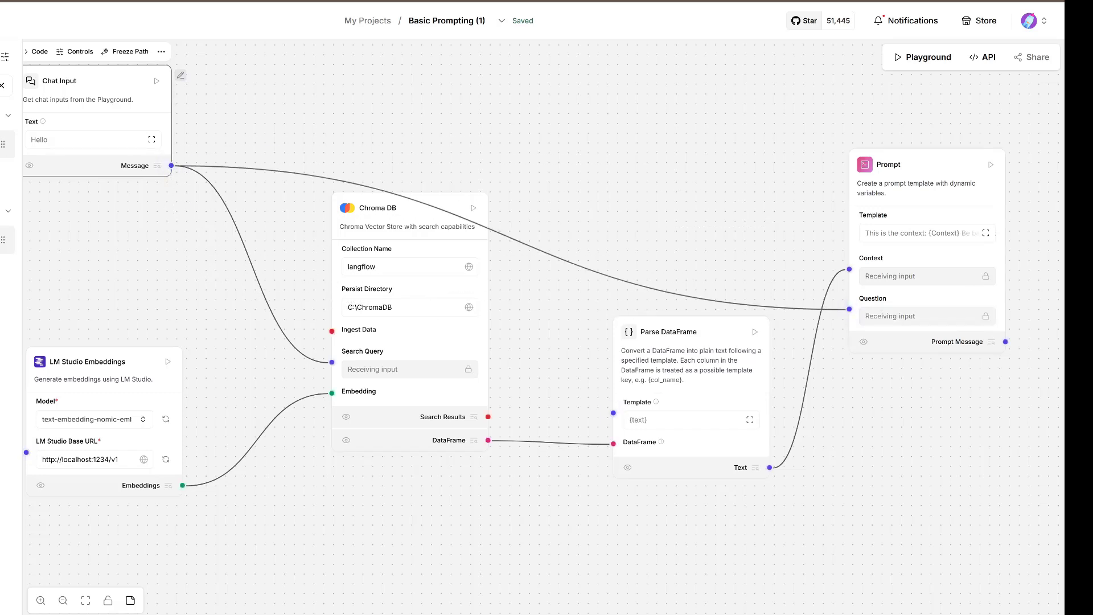
{"action": "left_click_drag", "start_coordinate": [925, 169], "coordinate": [936, 128]}
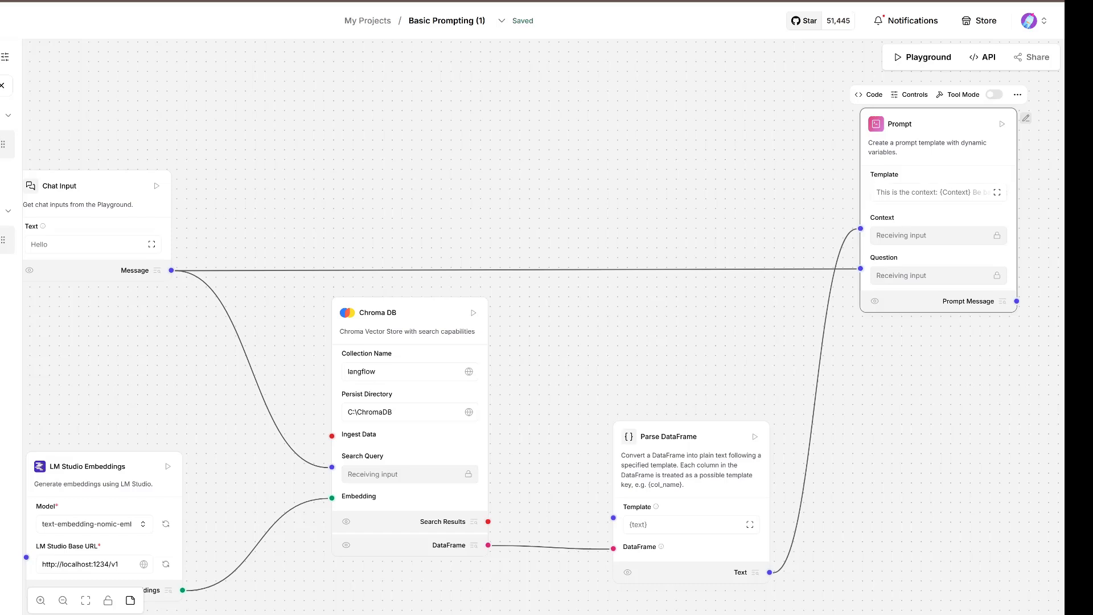
Move Chat Output farther right, then find the LM Studio model component and add it to the canvas
{"action": "left_click_drag", "start_coordinate": [934, 364], "coordinate": [489, 413]}
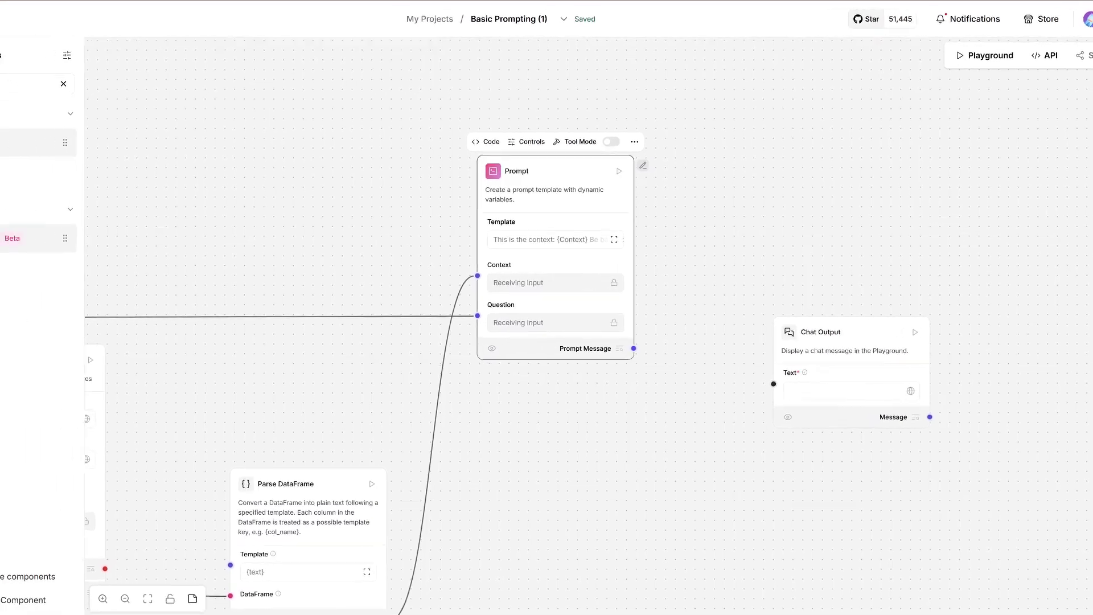
{"action": "left_click_drag", "start_coordinate": [852, 333], "coordinate": [1017, 314]}
{"action": "left_click_drag", "start_coordinate": [757, 473], "coordinate": [783, 131]}
{"action": "scroll", "coordinate": [688, 405], "scroll_direction": "down", "scroll_amount": 4}
{"action": "left_click_drag", "start_coordinate": [689, 405], "coordinate": [838, 187]}
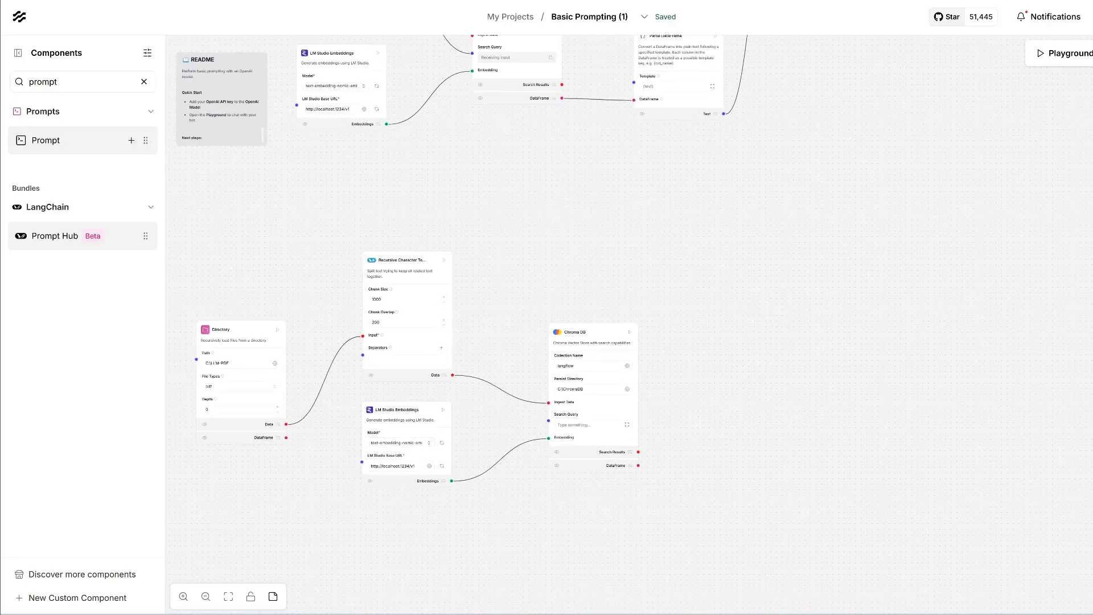
{"action": "double_click", "coordinate": [68, 82]}
{"action": "type", "text": "lm stud"}
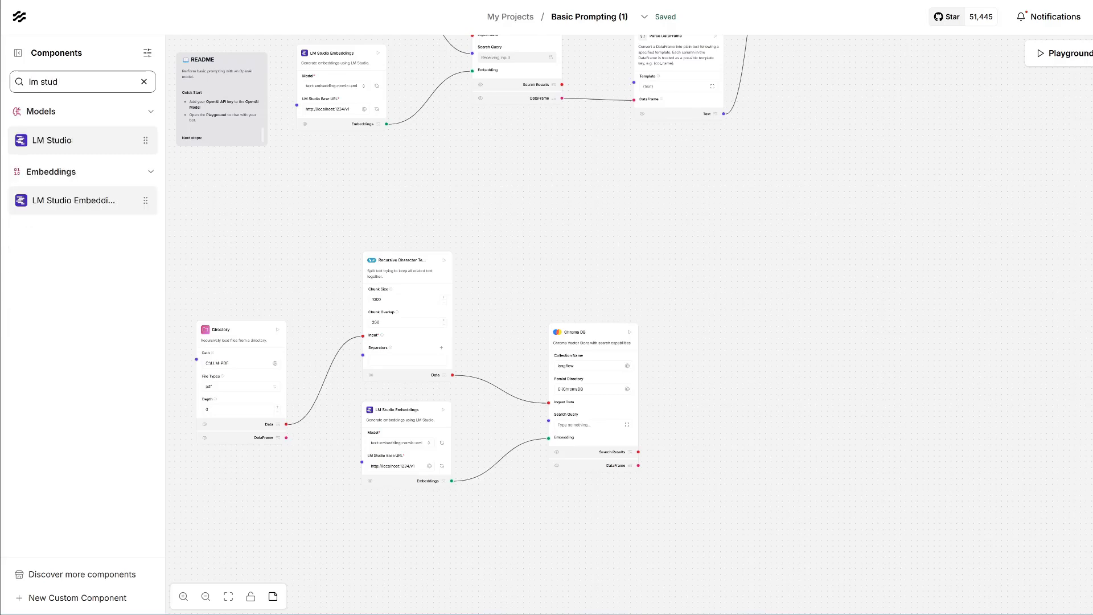
{"action": "left_click_drag", "start_coordinate": [51, 140], "coordinate": [900, 151]}
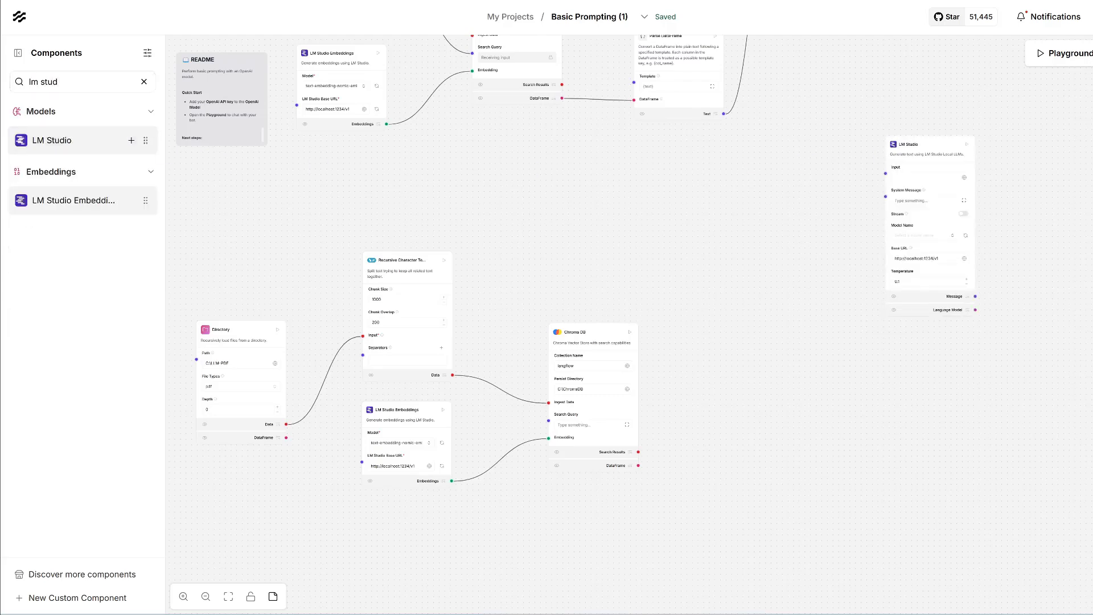
Place the LM Studio component between Prompt and Chat Output, shifting Chat Output right to leave space for connections
{"action": "left_click_drag", "start_coordinate": [911, 239], "coordinate": [904, 243]}
{"action": "scroll", "coordinate": [866, 246], "scroll_direction": "up", "scroll_amount": 2}
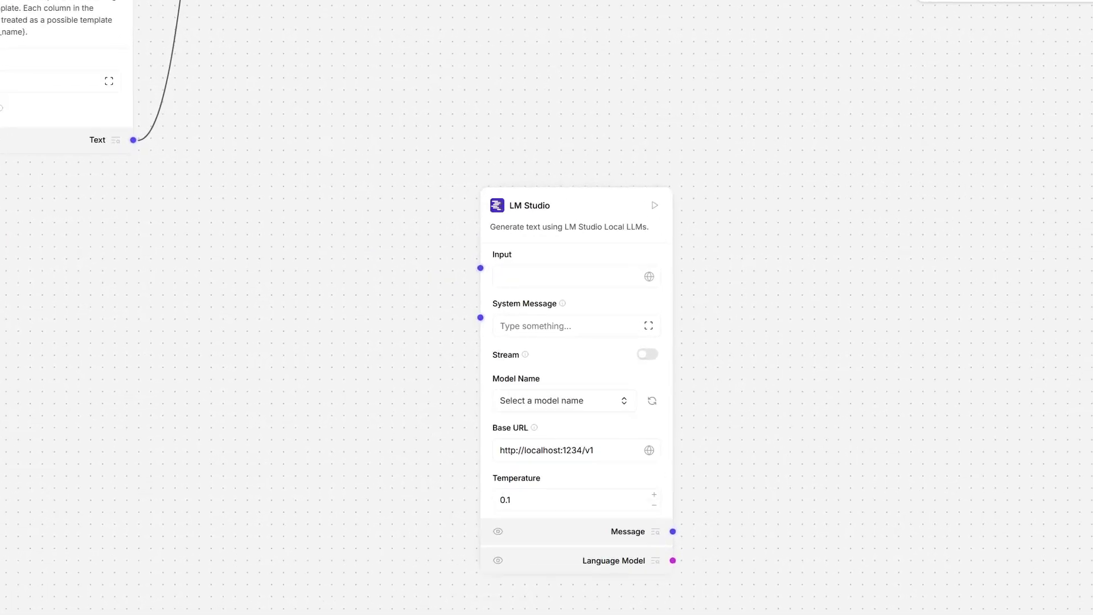
{"action": "left_click_drag", "start_coordinate": [592, 206], "coordinate": [589, 57]}
{"action": "left_click_drag", "start_coordinate": [740, 103], "coordinate": [573, 528]}
{"action": "left_click_drag", "start_coordinate": [413, 486], "coordinate": [465, 216]}
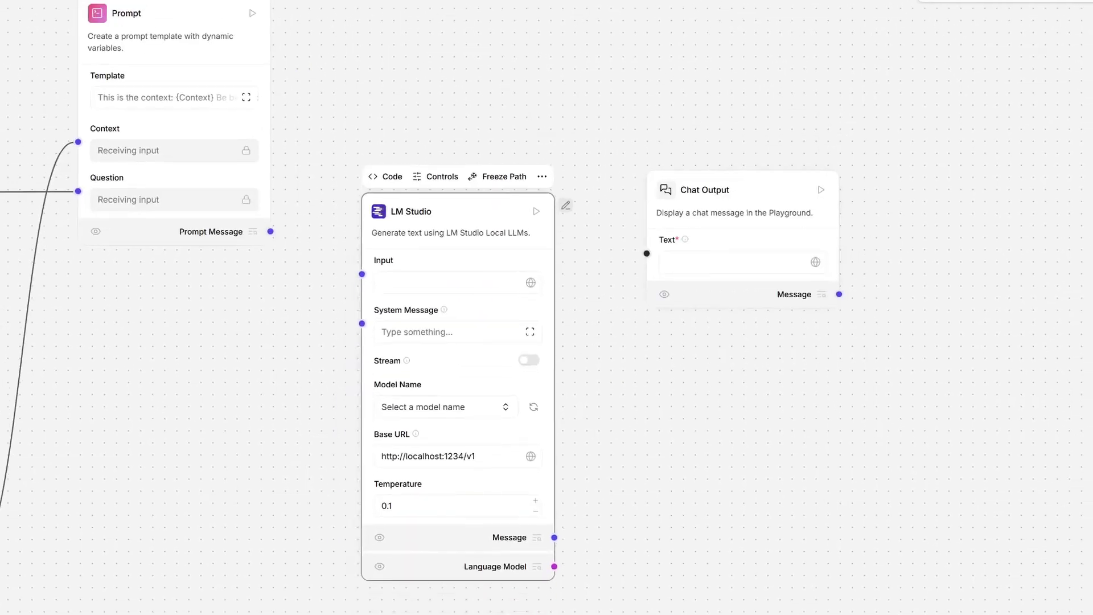
{"action": "left_click_drag", "start_coordinate": [734, 197], "coordinate": [841, 193]}
{"action": "left_click_drag", "start_coordinate": [461, 221], "coordinate": [540, 166]}
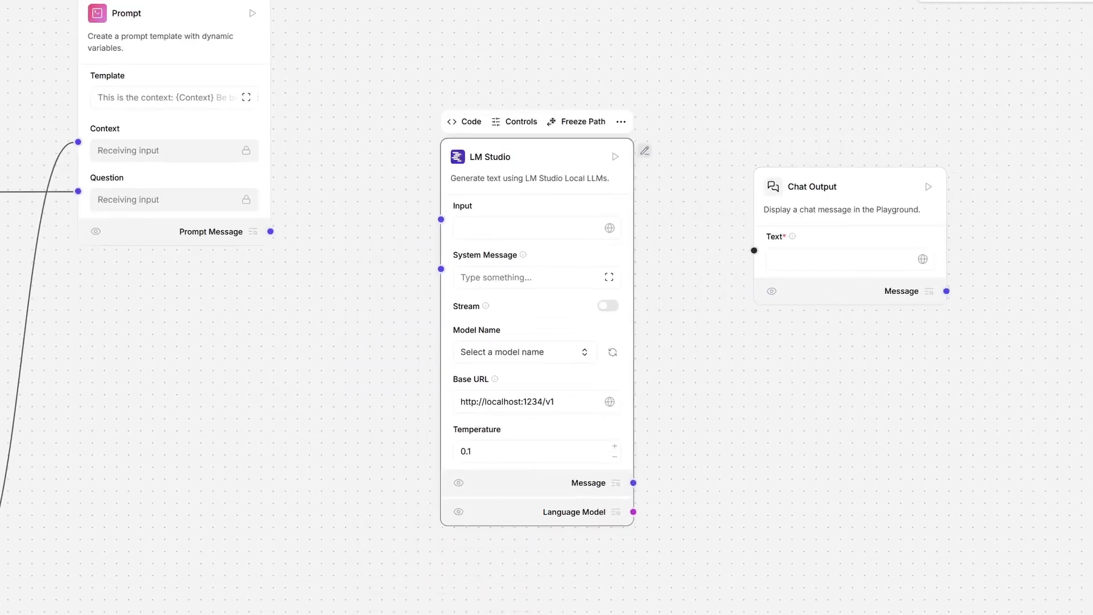
Wire LM Studio between the Prompt Message output and Chat Output's Text input, and set its model to llama-3.2-1b-instruct
{"action": "left_click_drag", "start_coordinate": [270, 231], "coordinate": [441, 220]}
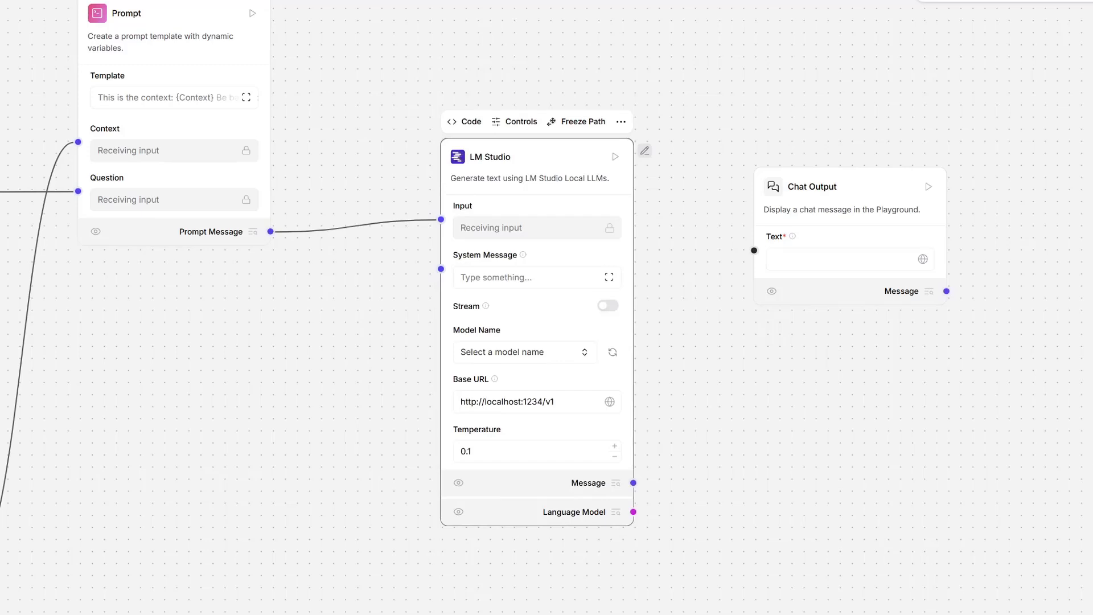
{"action": "left_click_drag", "start_coordinate": [632, 483], "coordinate": [754, 251]}
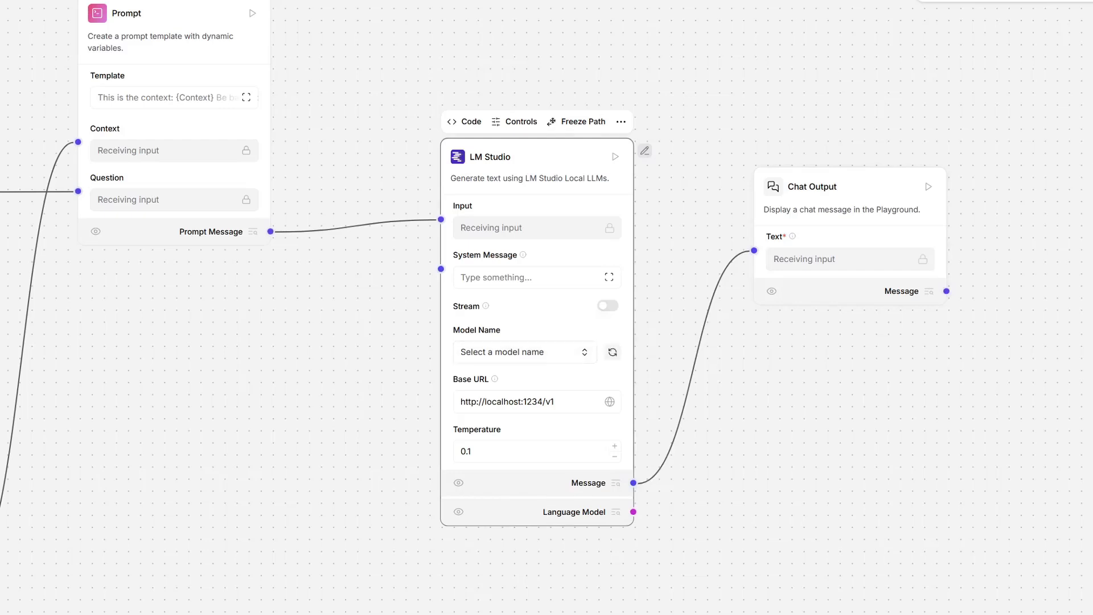
{"action": "left_click", "coordinate": [523, 352]}
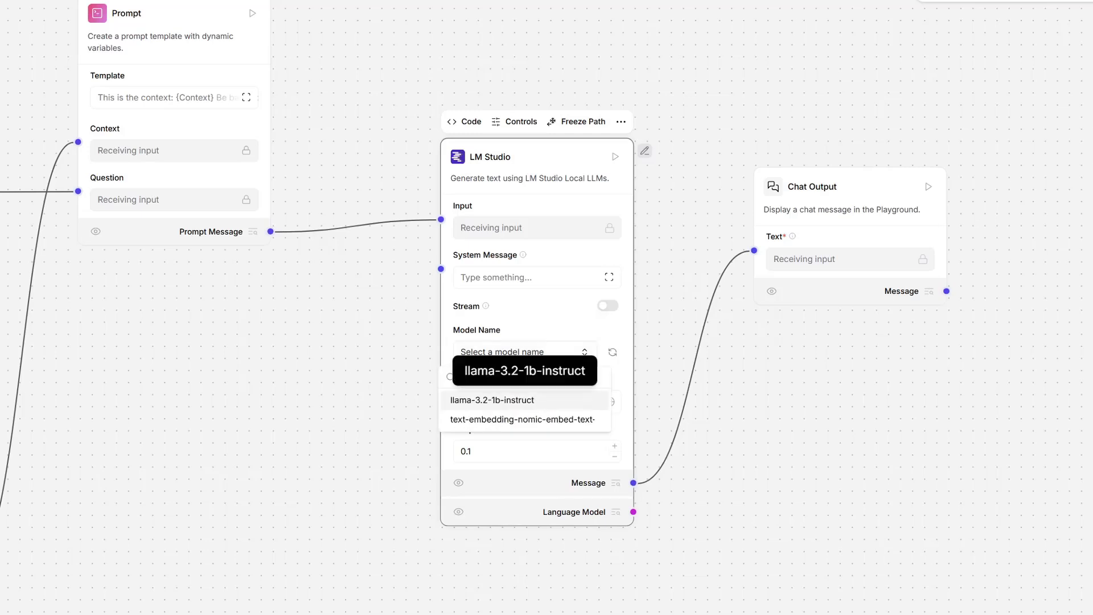
{"action": "left_click", "coordinate": [524, 400]}
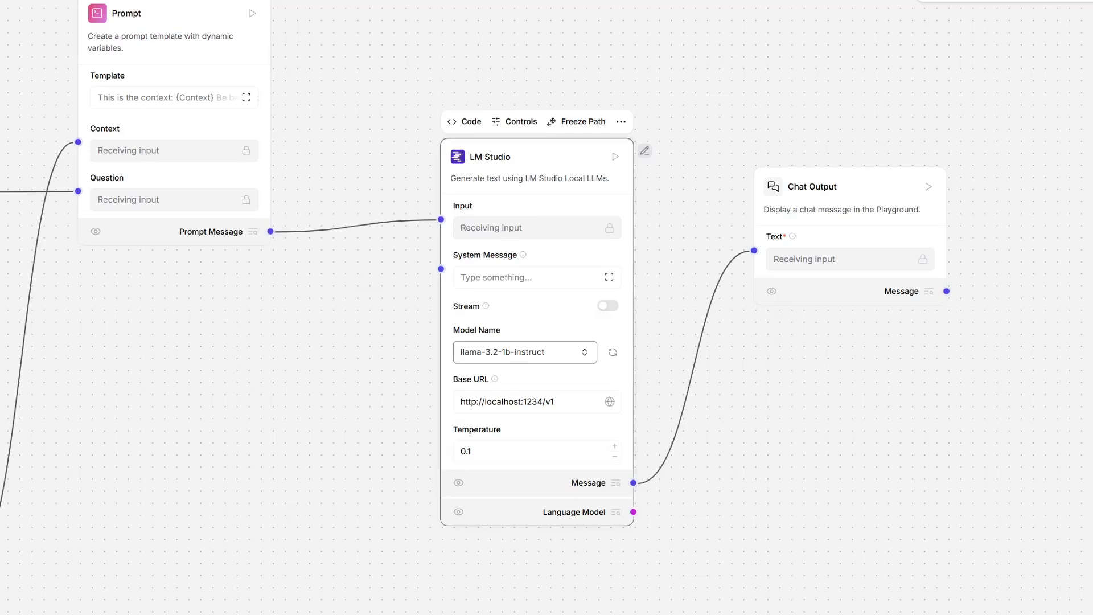
{"action": "double_click", "coordinate": [467, 451]}
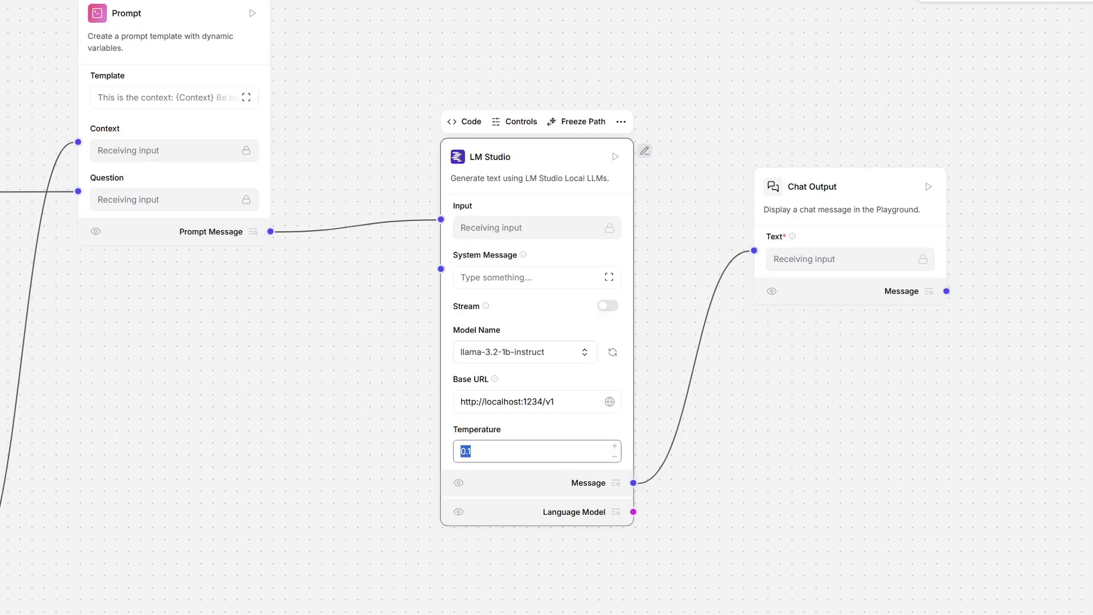
{"action": "left_click_drag", "start_coordinate": [63, 609], "coordinate": [337, 582]}
{"action": "scroll", "coordinate": [339, 609], "scroll_direction": "down", "scroll_amount": 3}
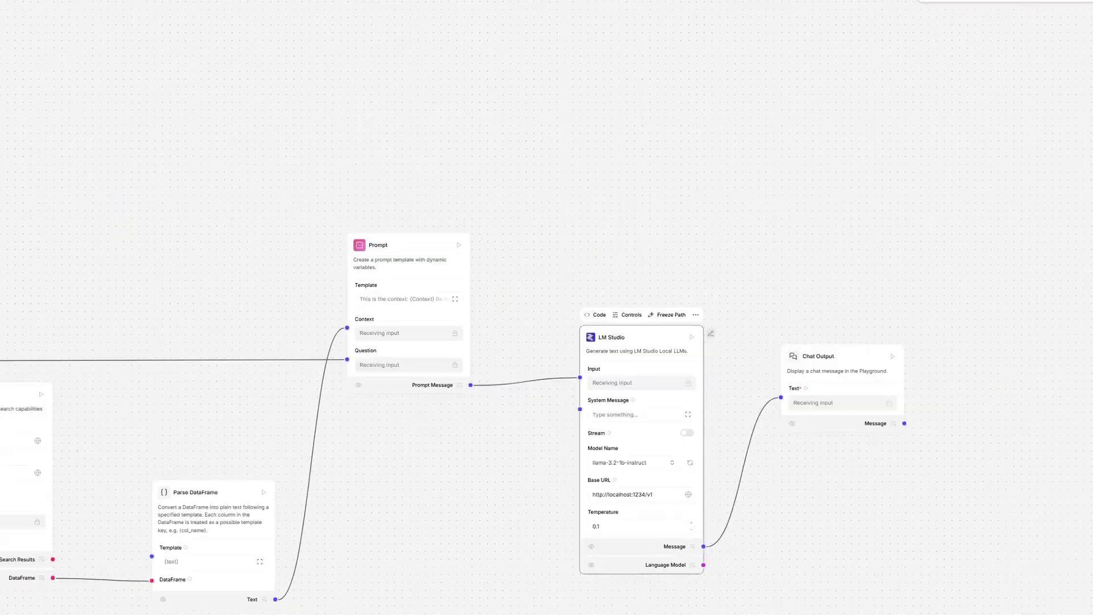
{"action": "scroll", "coordinate": [337, 607], "scroll_direction": "up", "scroll_amount": 2}
{"action": "left_click_drag", "start_coordinate": [337, 607], "coordinate": [733, 51]}
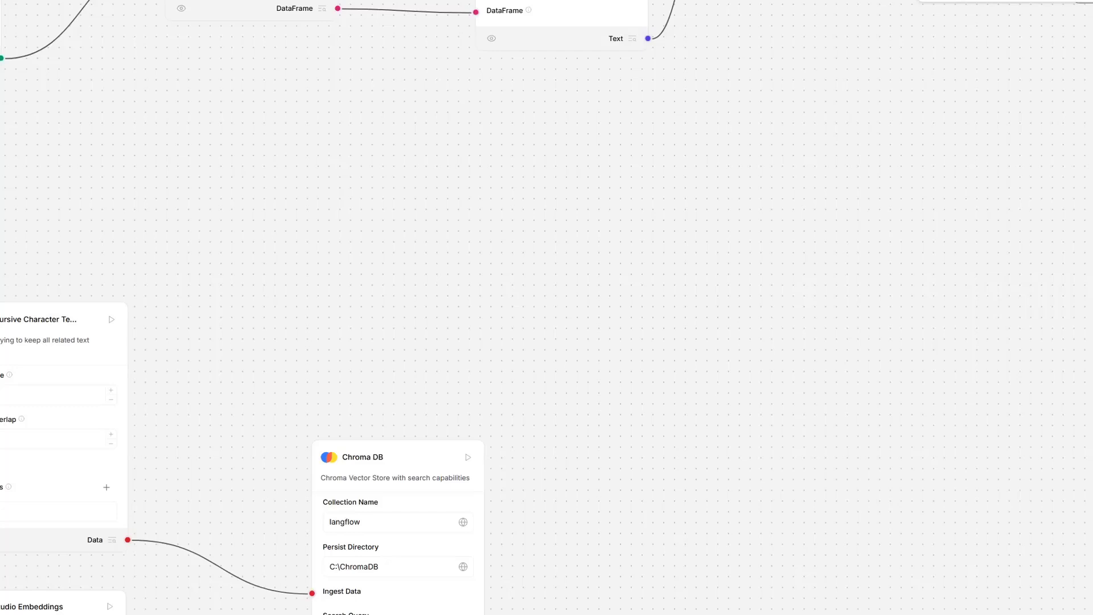
{"action": "left_click_drag", "start_coordinate": [733, 51], "coordinate": [695, 203]}
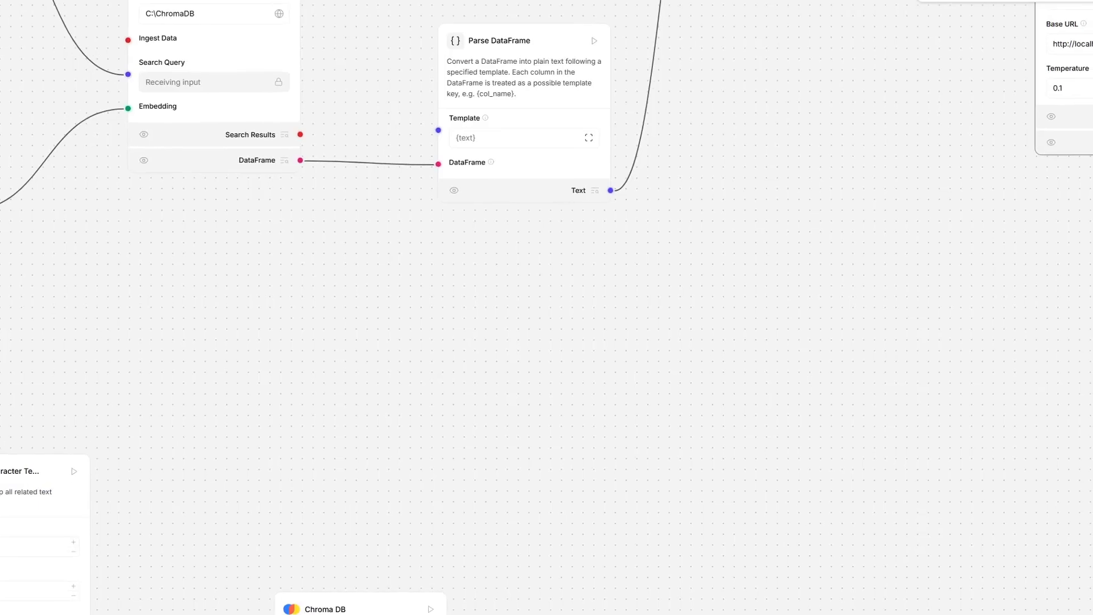
{"action": "left_click_drag", "start_coordinate": [696, 203], "coordinate": [696, 315]}
Open the flow's Playground and send the chat message "Hello"
{"action": "left_click", "coordinate": [979, 1]}
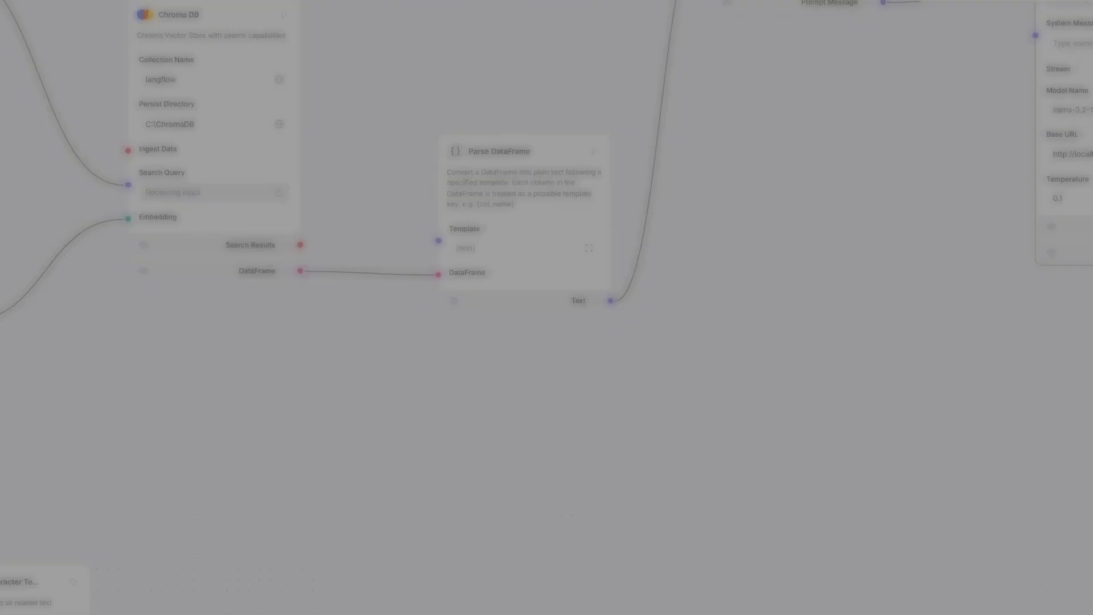
{"action": "type", "text": "Hello"}
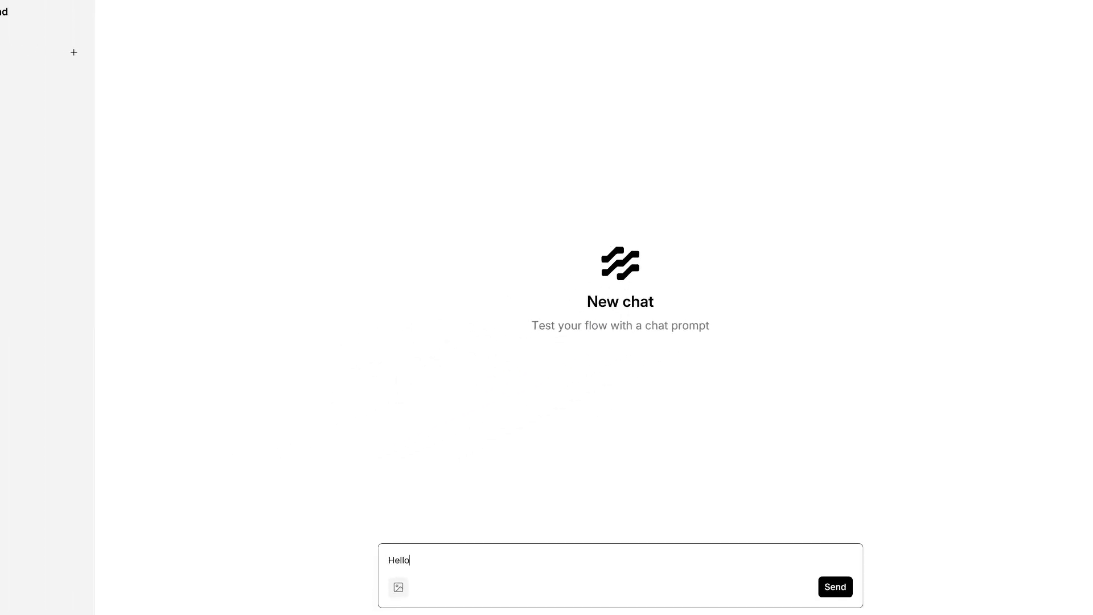
{"action": "key", "text": "ctrl+a"}
{"action": "type", "text": "Hello"}
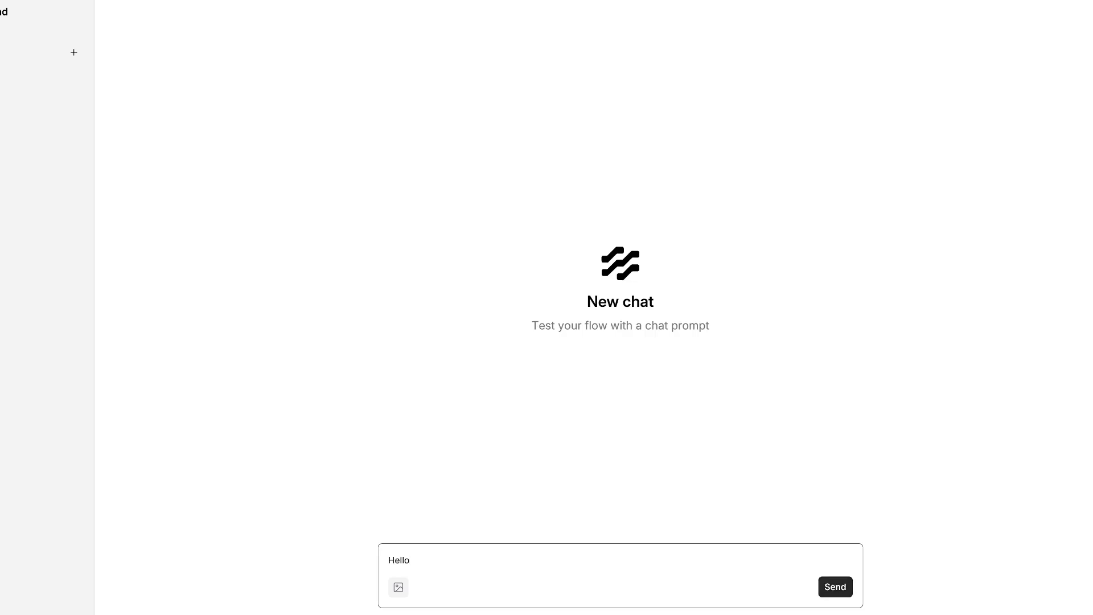
{"action": "key", "text": "Return"}
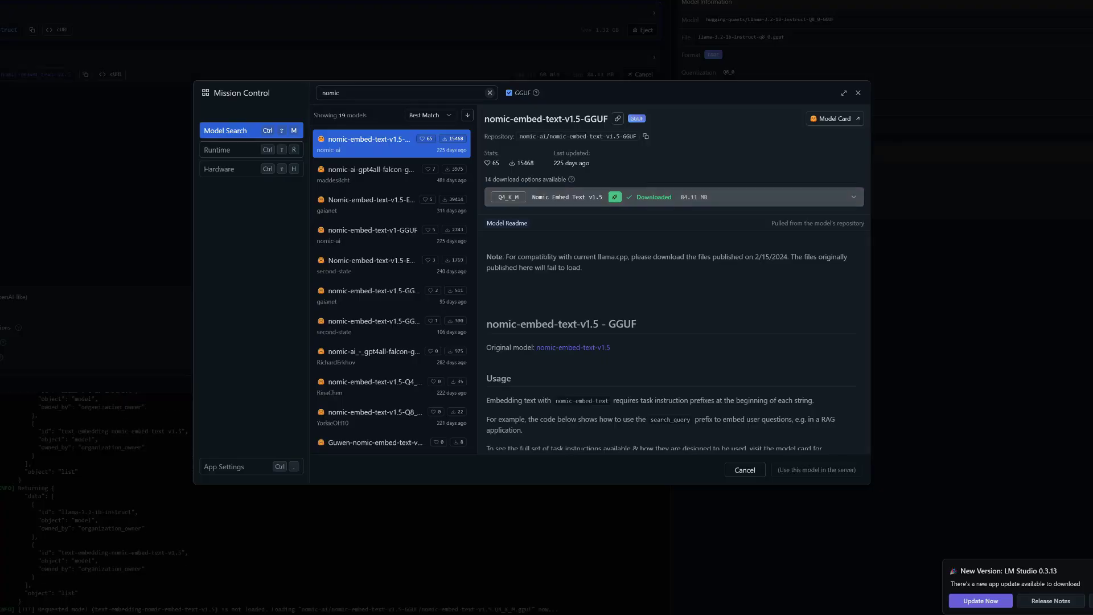
In LM Studio, close the model search and the log settings notice, and examine the server log for the "Hello" embedding request
{"action": "key", "text": "Escape"}
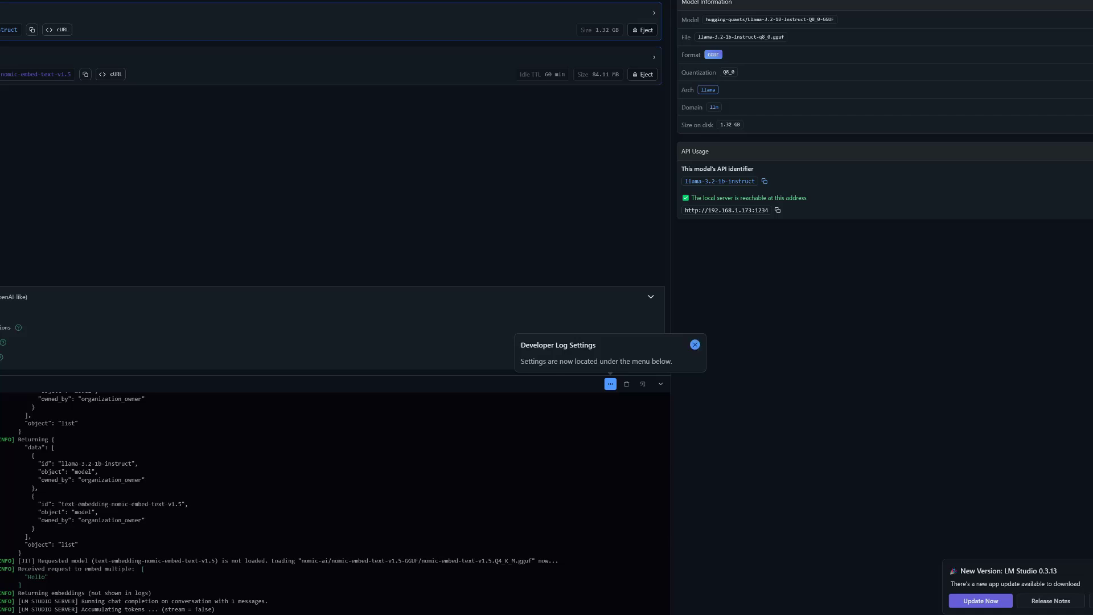
{"action": "left_click", "coordinate": [695, 344]}
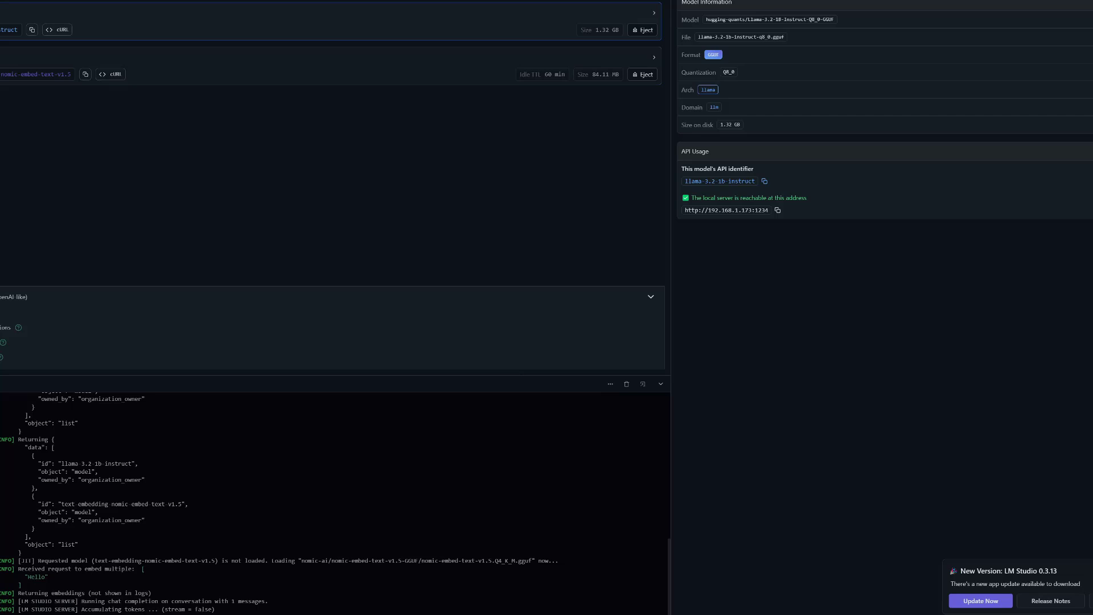
{"action": "scroll", "coordinate": [335, 501], "scroll_direction": "up", "scroll_amount": 5}
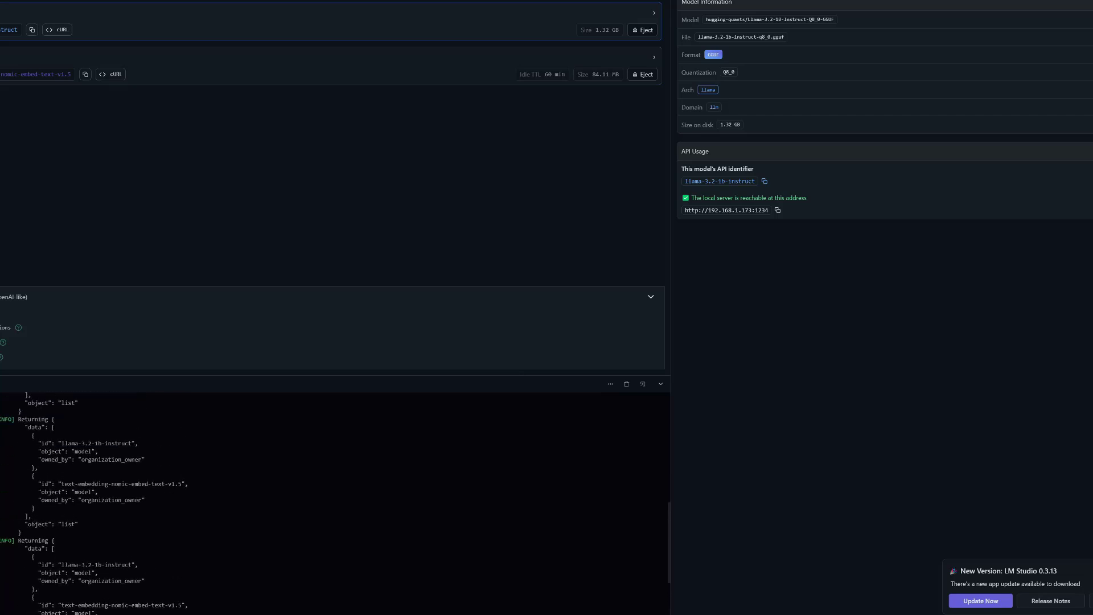
{"action": "left_click_drag", "start_coordinate": [18, 419], "coordinate": [89, 573]}
{"action": "scroll", "coordinate": [88, 572], "scroll_direction": "down", "scroll_amount": 2}
{"action": "left_click", "coordinate": [171, 504]}
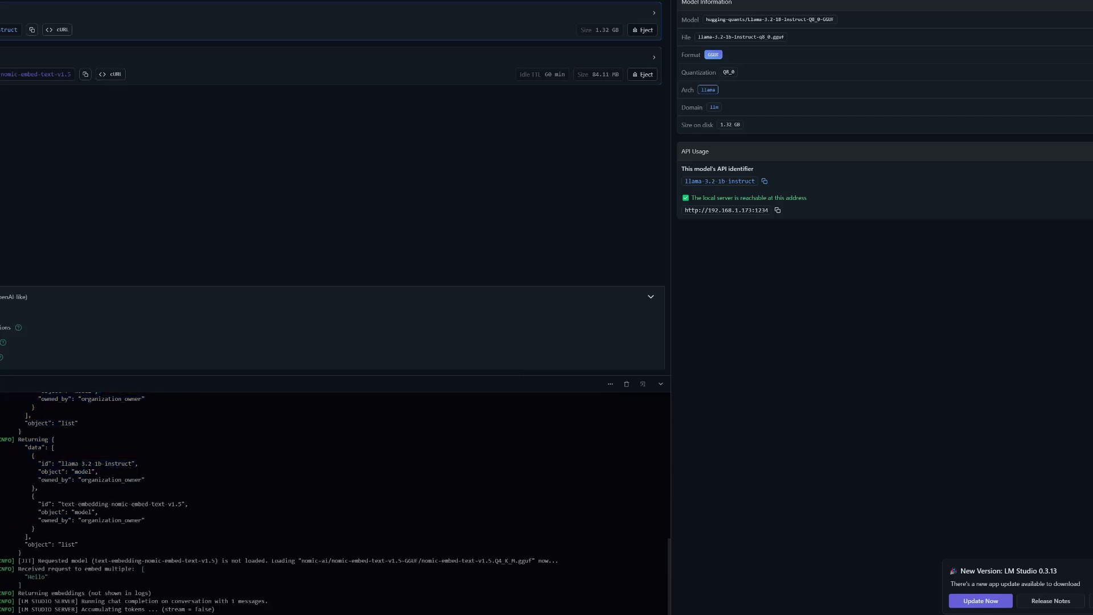
{"action": "left_click_drag", "start_coordinate": [31, 569], "coordinate": [48, 576]}
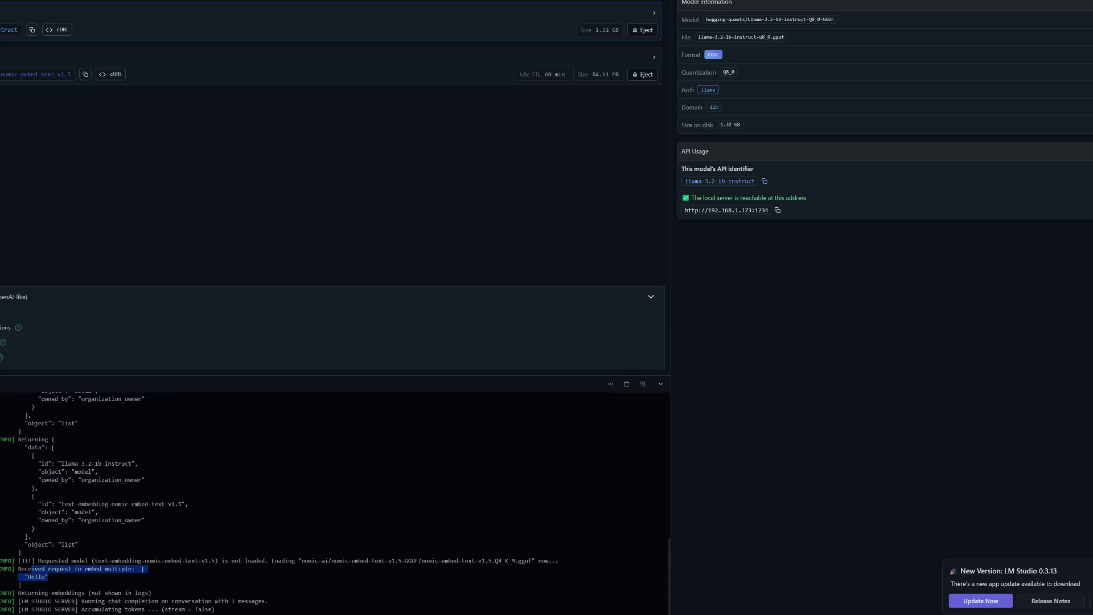
{"action": "left_click", "coordinate": [62, 577]}
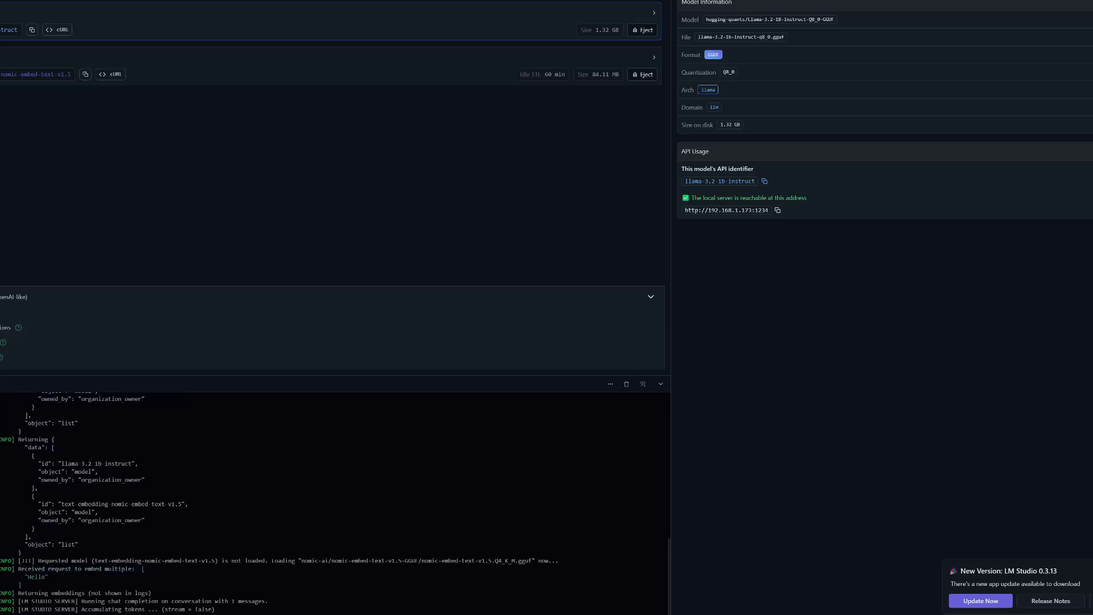